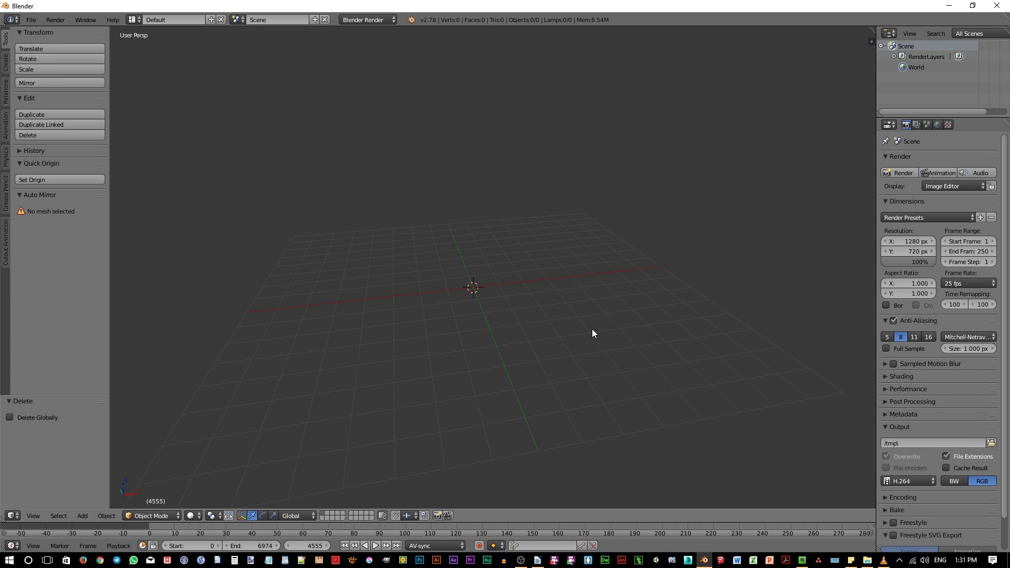
Set the 3D viewport's lens to 60
middle_drag(598, 320, 576, 322)
key(n)
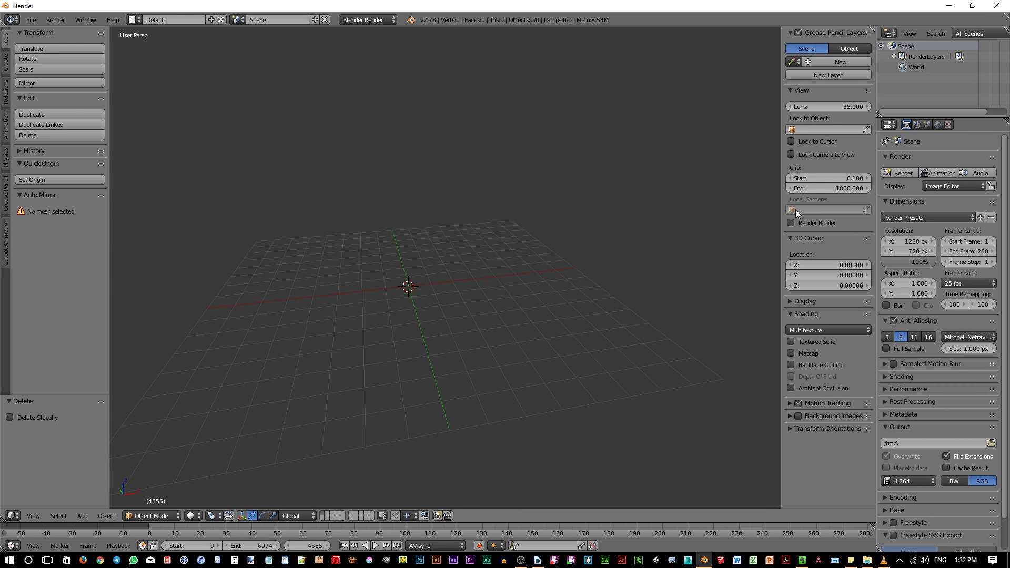
click(850, 106)
text(60)
key(Return)
middle_drag(633, 325, 519, 358)
key(n)
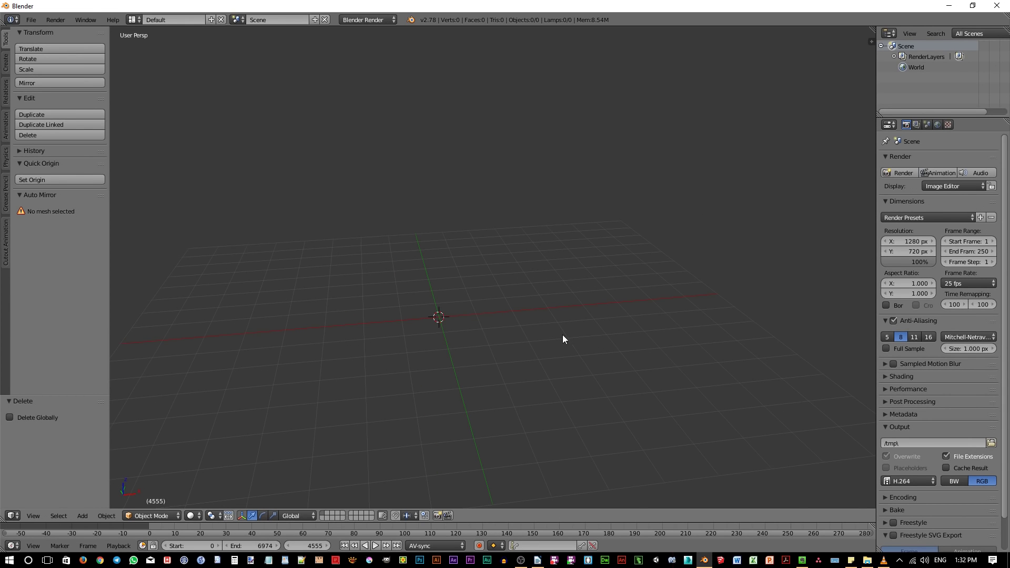
Place the 3D cursor away from the origin and return it to the centre of the 3D world
middle_drag(471, 345, 475, 314)
click(417, 232)
click(660, 319)
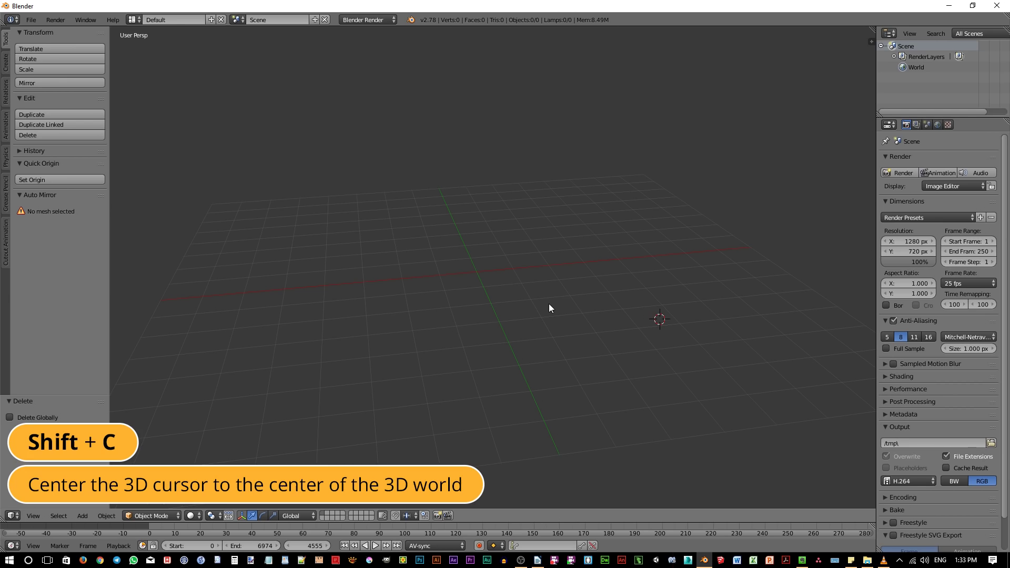
key(shift+c)
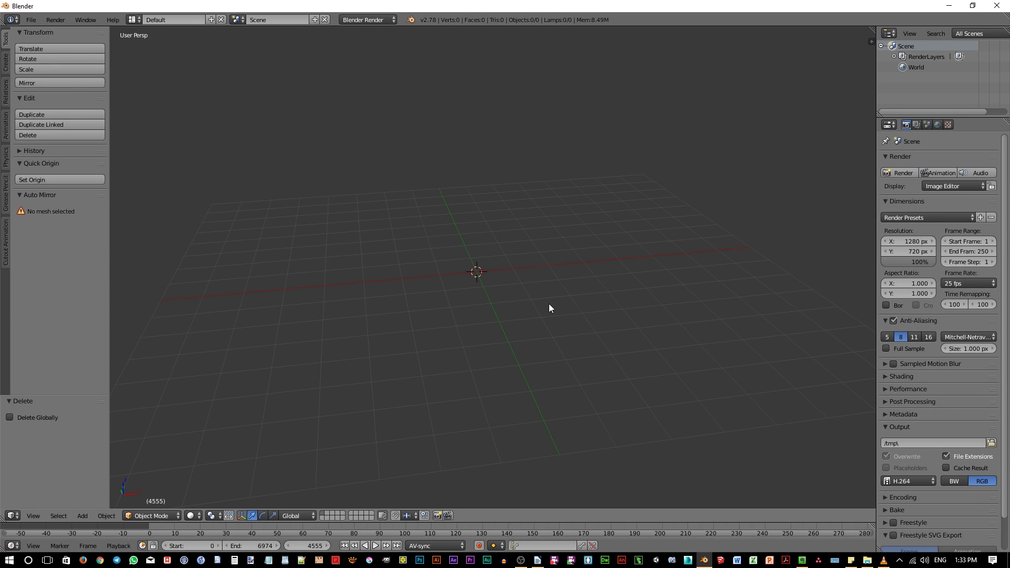
Add a mesh cylinder at the world centre, enlarge its settings area, and shift the cylinder about 0.77 units along Y
key(shift+a)
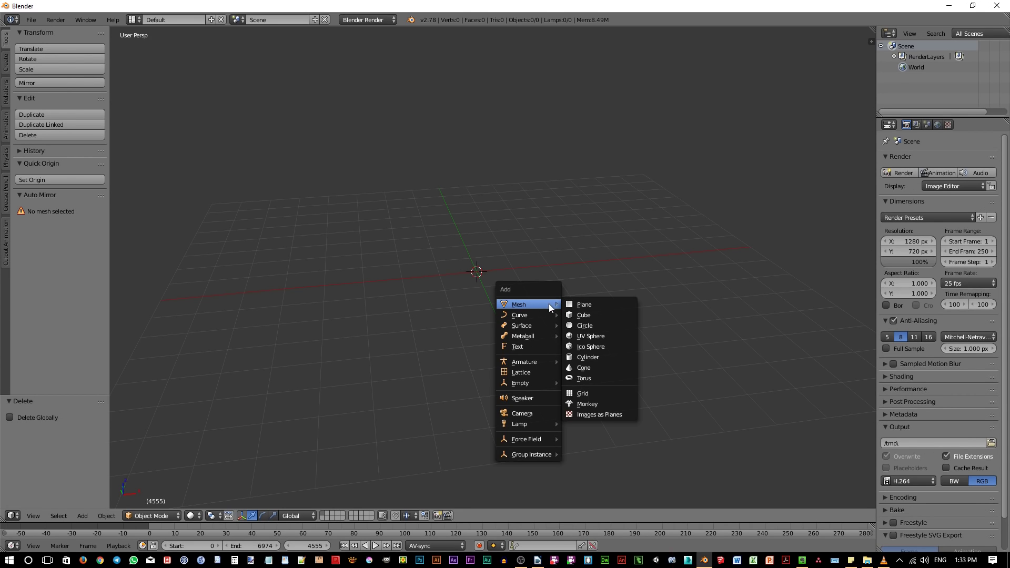
click(586, 357)
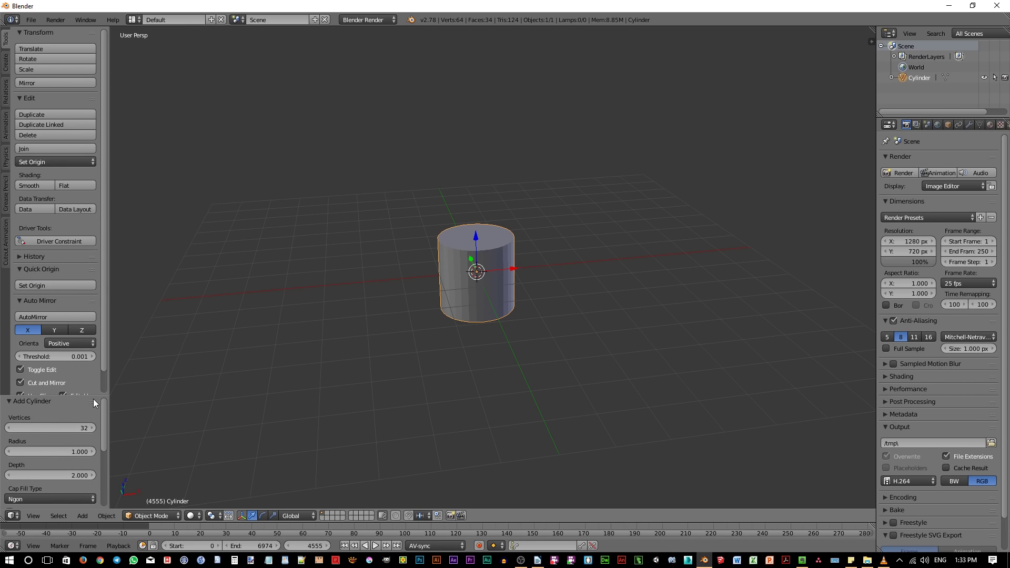
drag(94, 395, 93, 353)
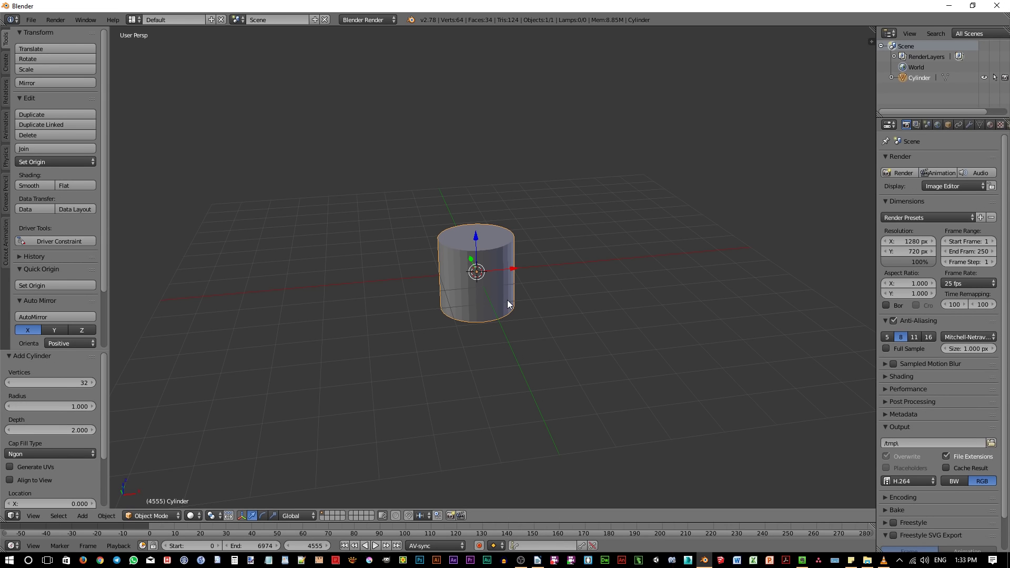
mouse_move(584, 333)
middle_down()
mouse_move(528, 342)
mouse_move(514, 306)
middle_up()
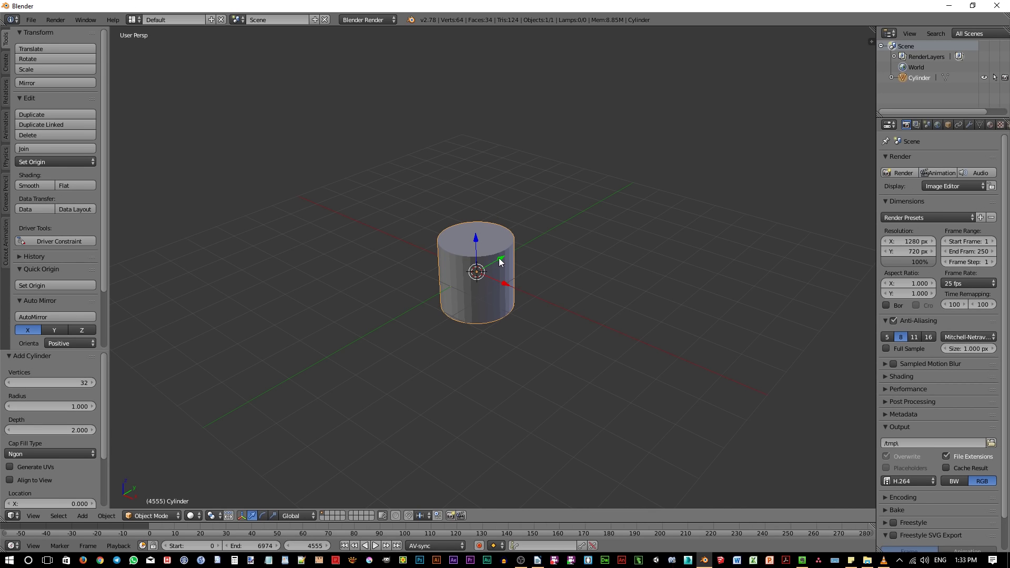
drag(501, 261, 520, 251)
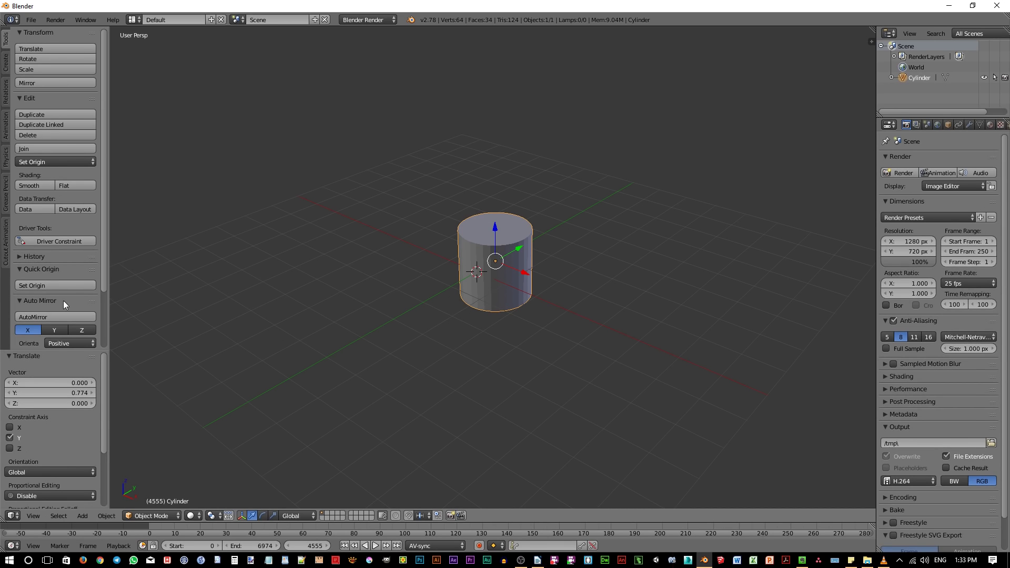
middle_drag(514, 323, 509, 258)
scroll(510, 258, up, 1)
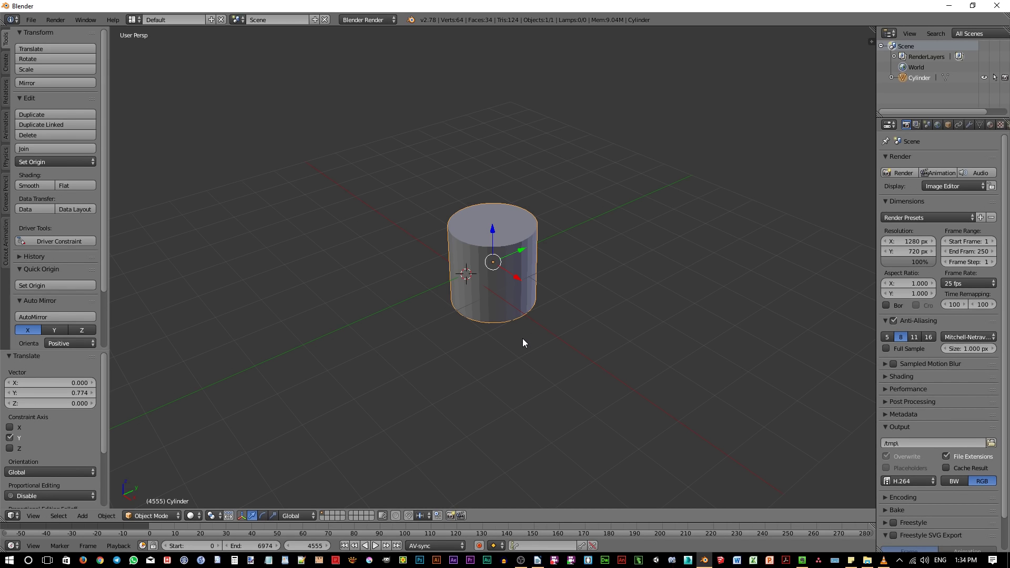
Enter and leave Edit Mode on the shifted cylinder, and delete the cylinder from the scene
mouse_move(523, 340)
middle_down()
mouse_move(471, 338)
mouse_move(517, 342)
middle_up()
key(Tab)
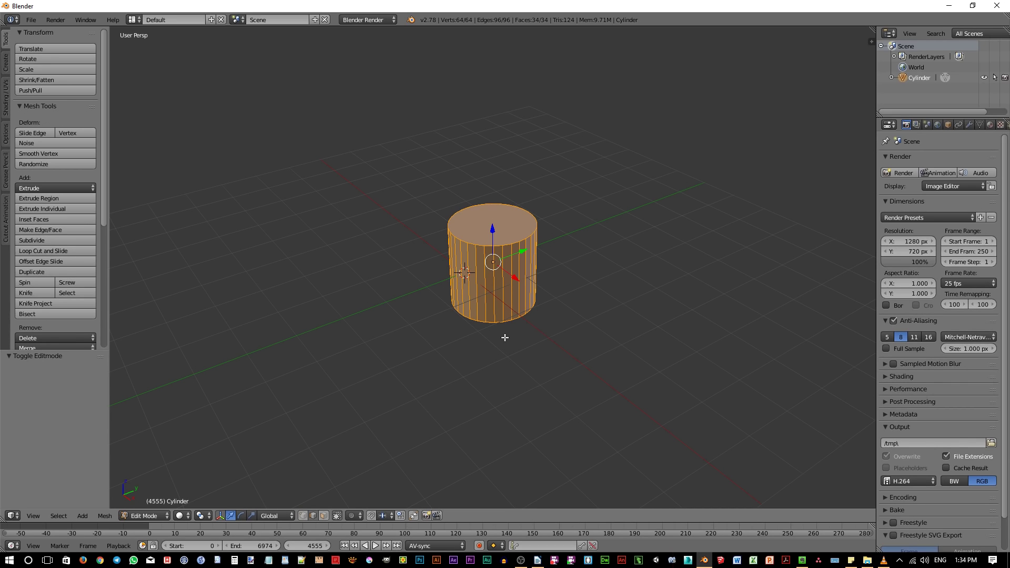
key(Tab)
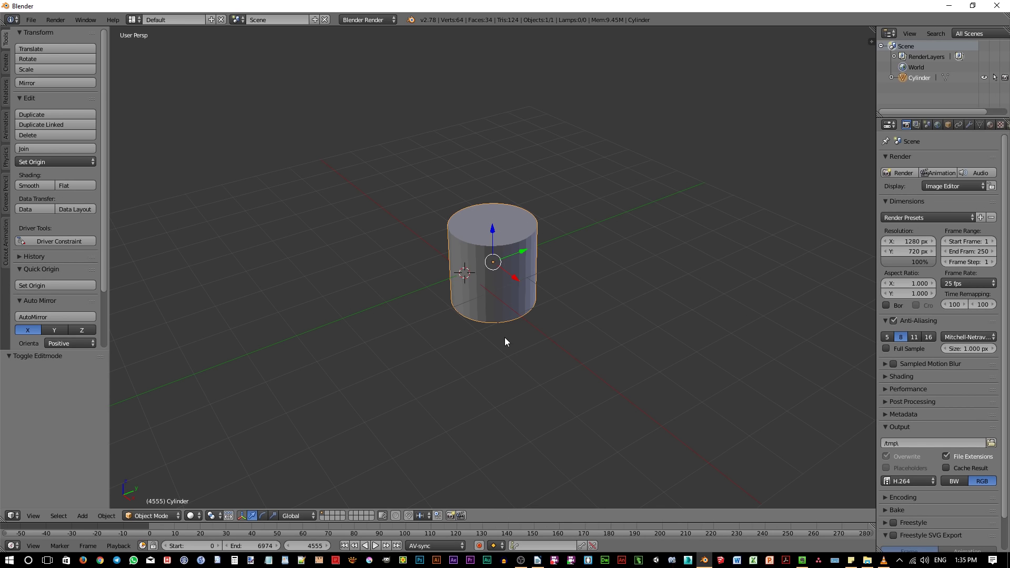
key(x)
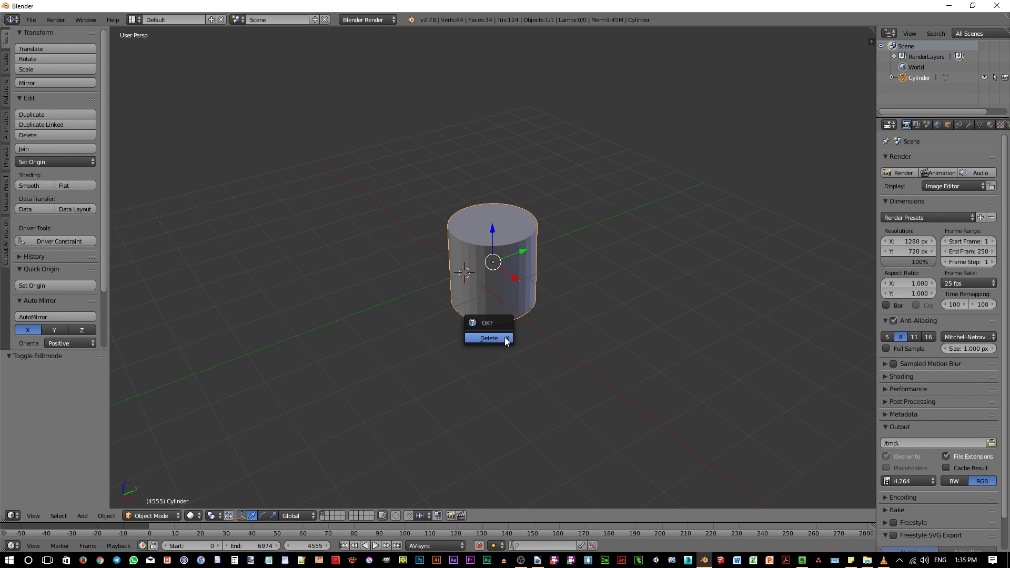
click(505, 341)
Add a new mesh cylinder at the world centre and set its vertices to 10
key(shift+a)
mouse_move(504, 339)
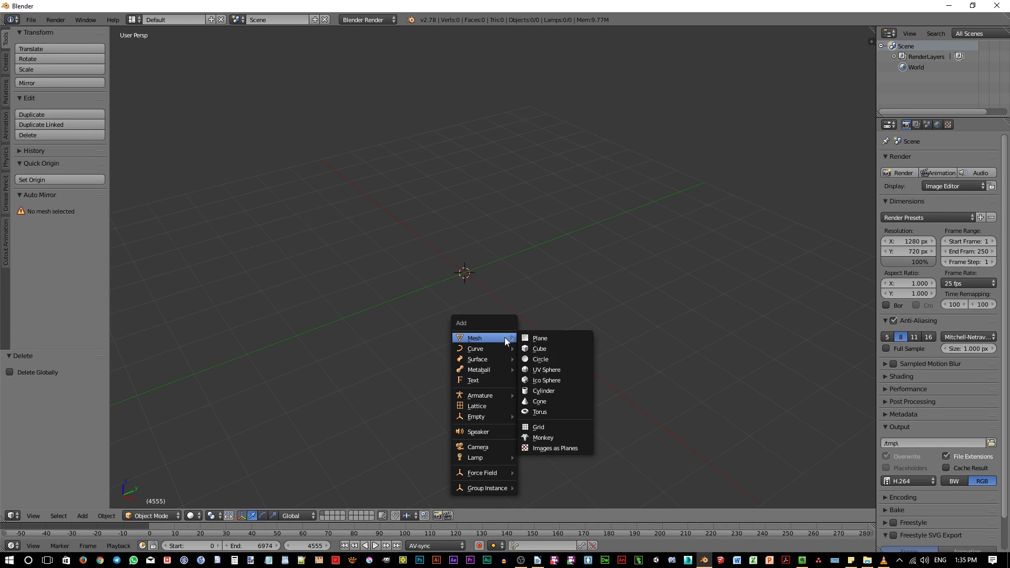
click(544, 392)
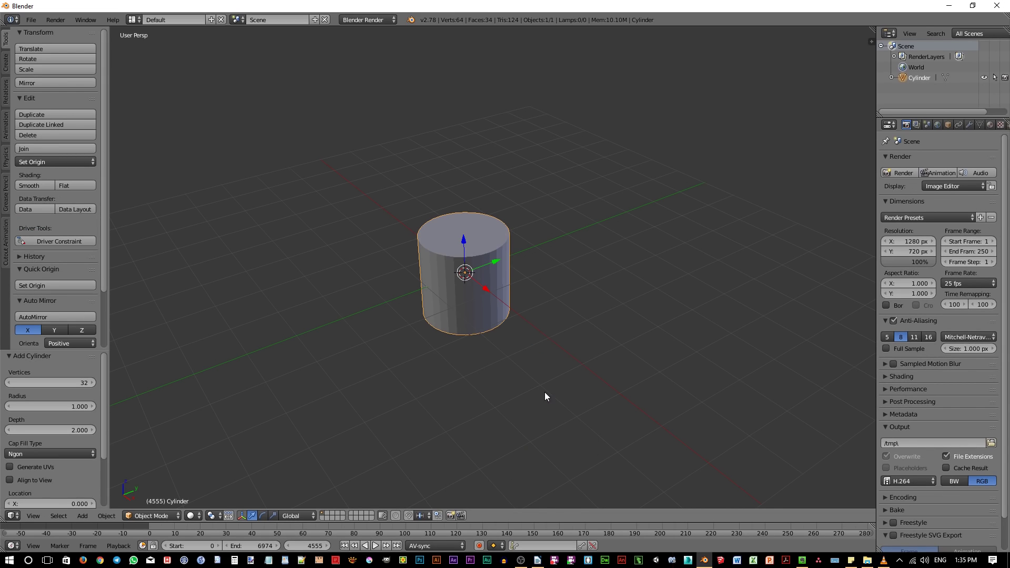
click(76, 383)
text(10)
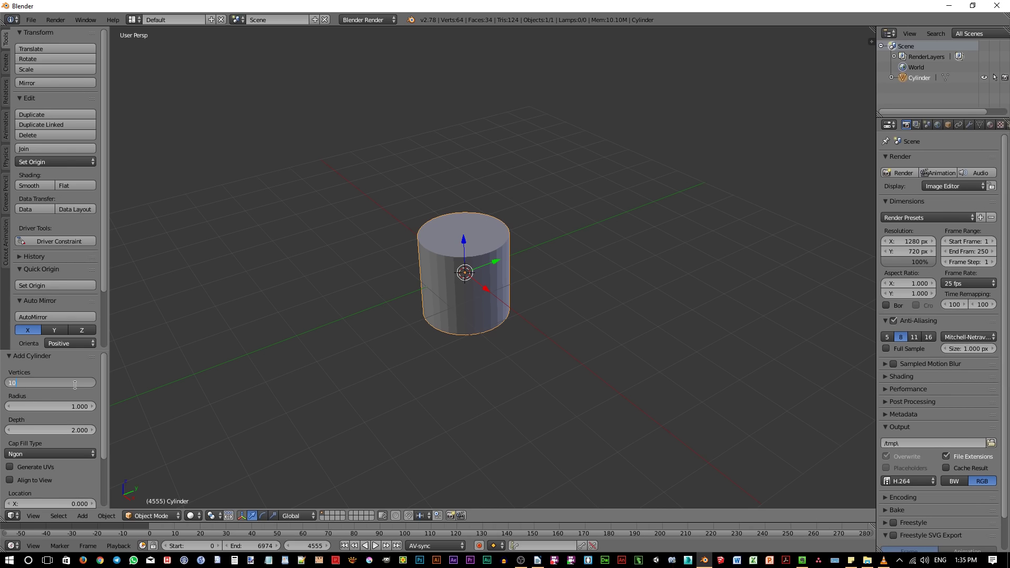
key(Return)
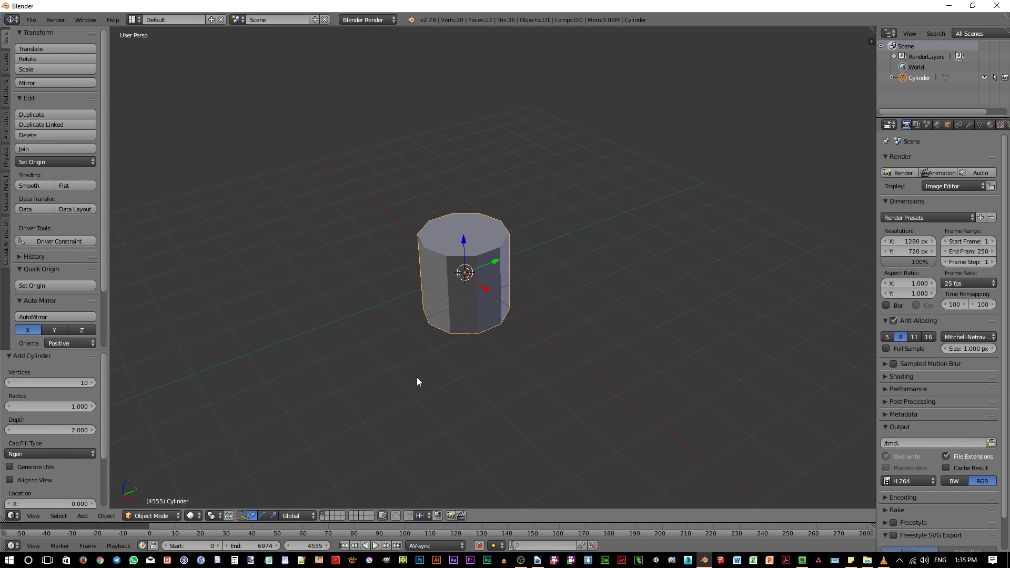
mouse_move(433, 358)
middle_down()
mouse_move(487, 350)
mouse_move(425, 348)
mouse_move(449, 354)
mouse_move(432, 354)
middle_up()
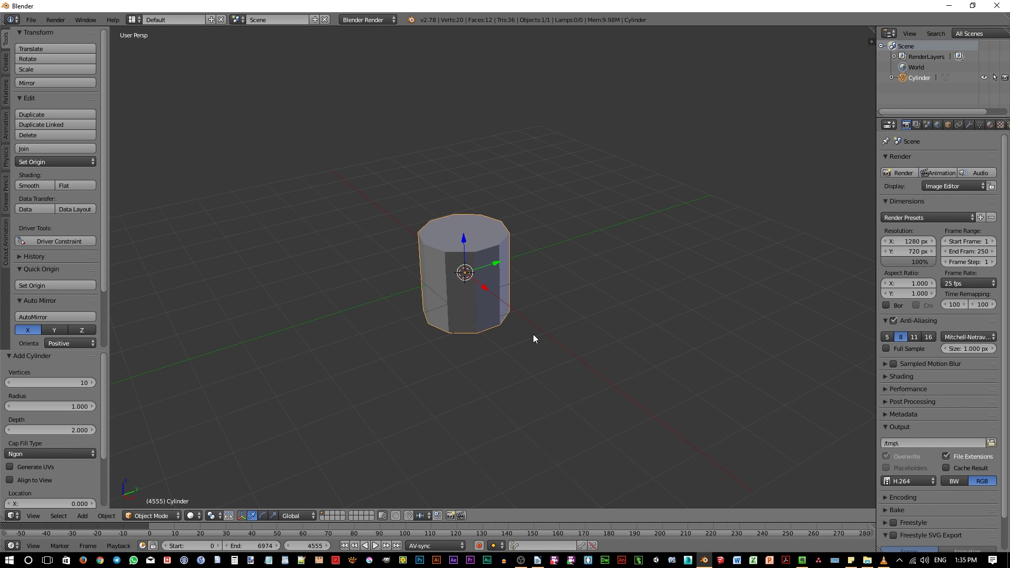
Enter Edit Mode on the 10-sided cylinder and switch through the vertex, edge and face selection modes
mouse_move(534, 336)
middle_down()
mouse_move(543, 355)
mouse_move(592, 348)
mouse_move(548, 342)
middle_up()
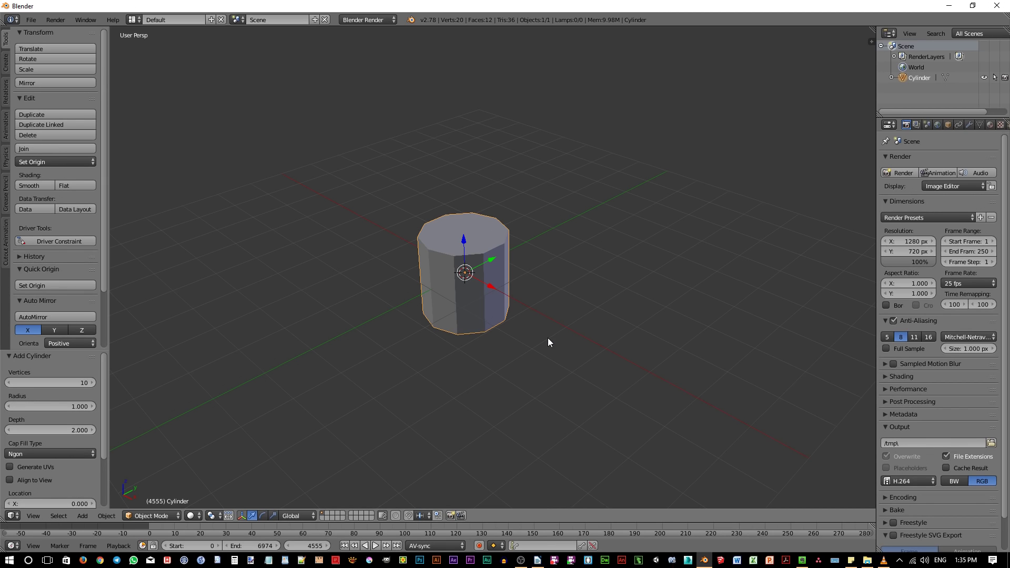
key(Tab)
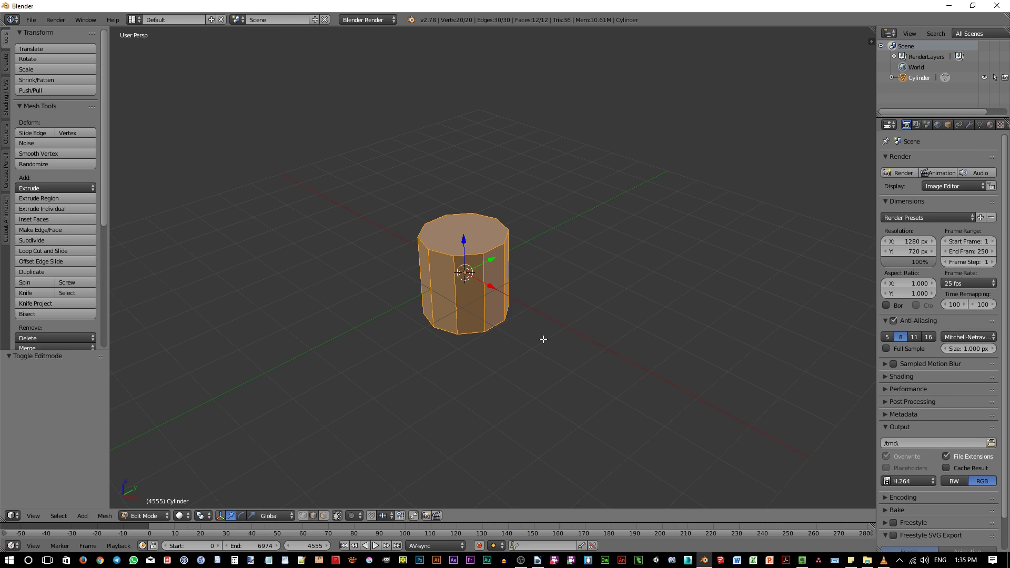
key(1)
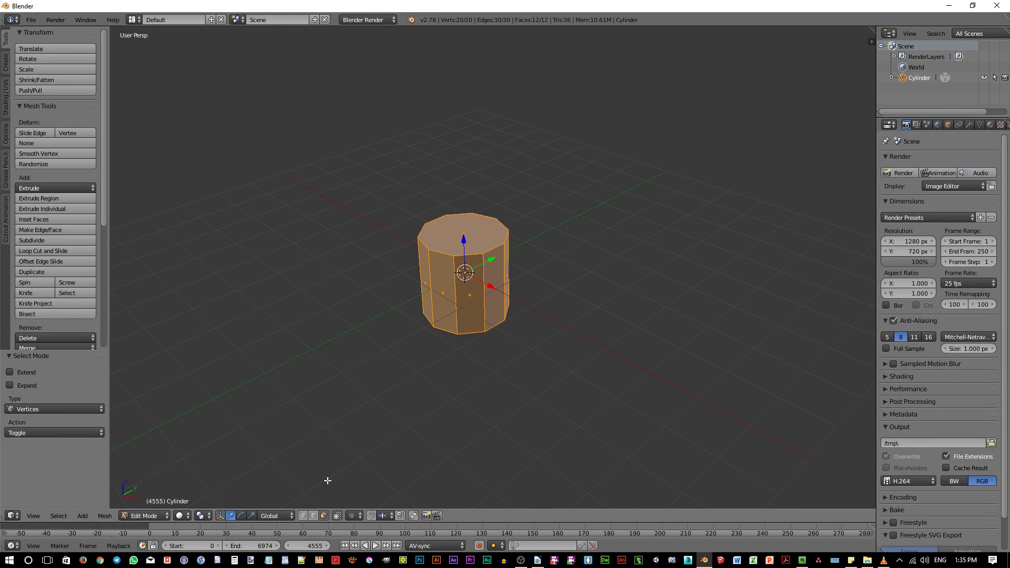
key(1)
click(311, 516)
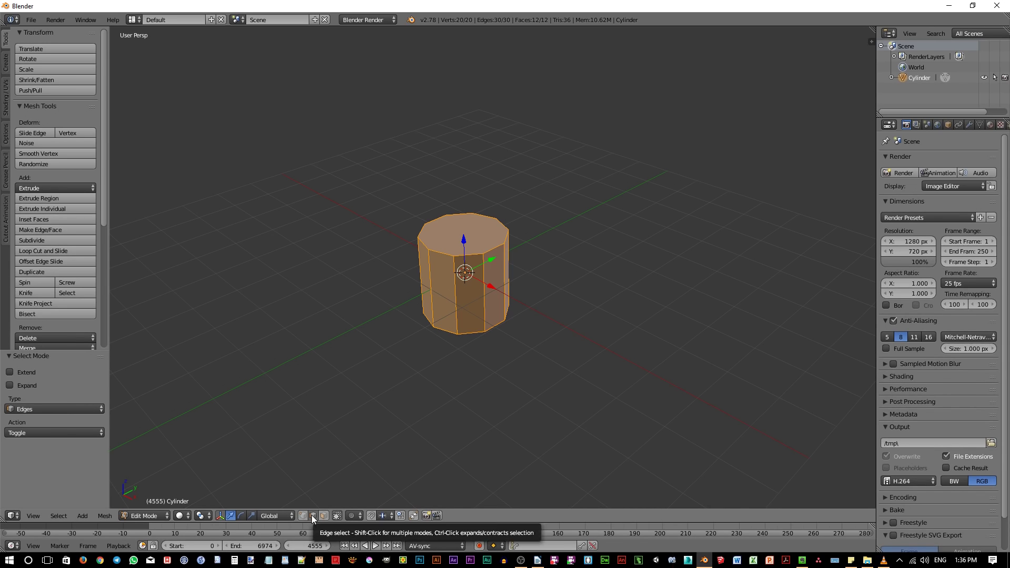
key(3)
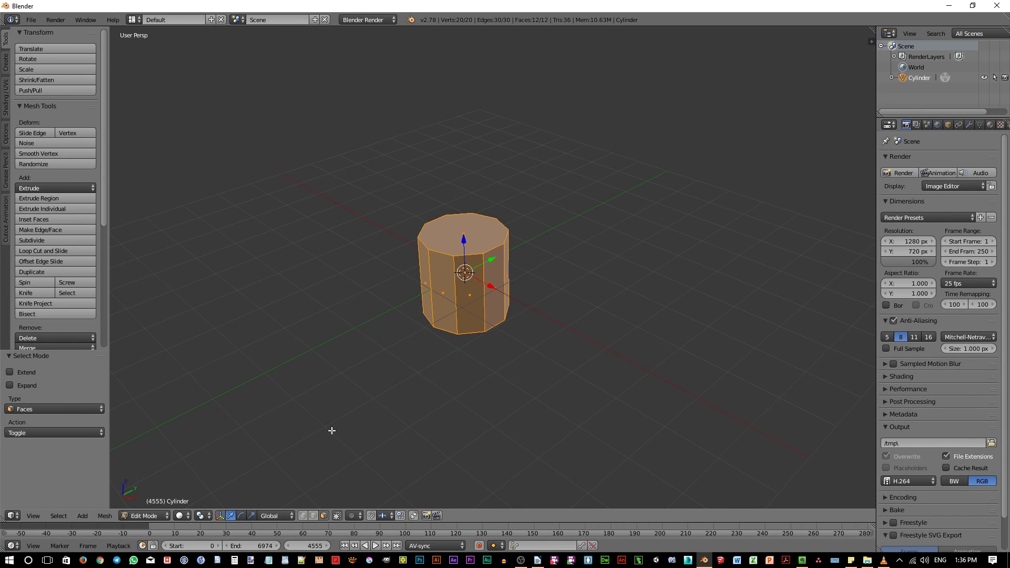
key(ctrl+Tab)
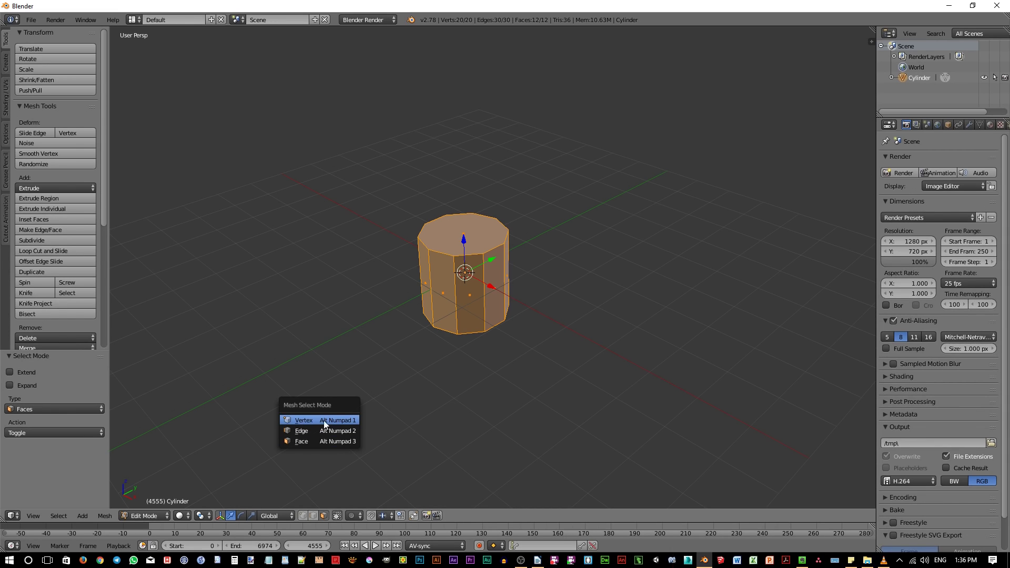
right_click(299, 421)
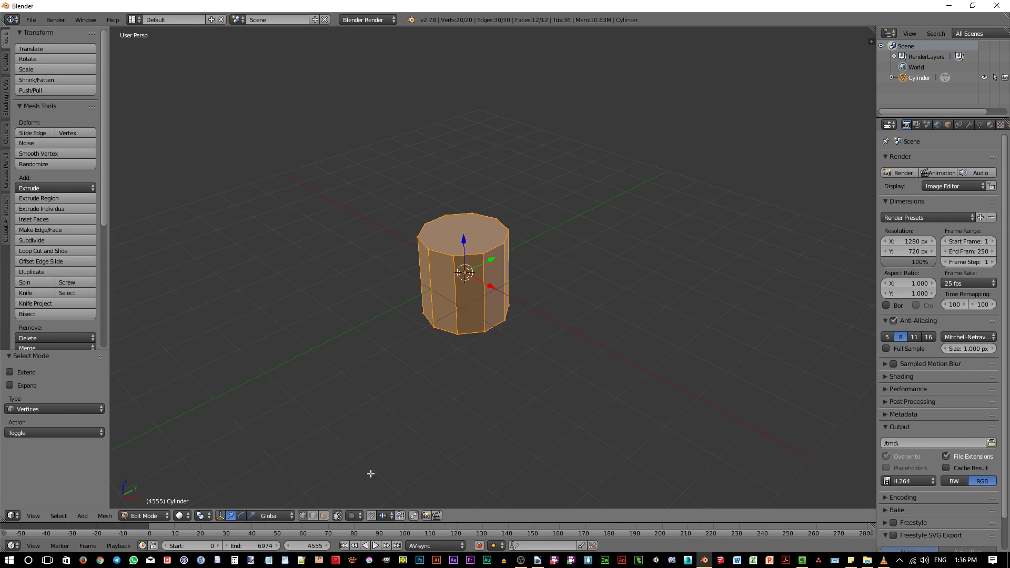
Enable vertex, edge and face selection together for the cylinder mesh
key(2)
key(3)
key(1)
click(323, 515)
Clear the selection and pick a side face, a vertical edge and the top face one after another
key(a)
right_click(467, 282)
right_click(443, 291)
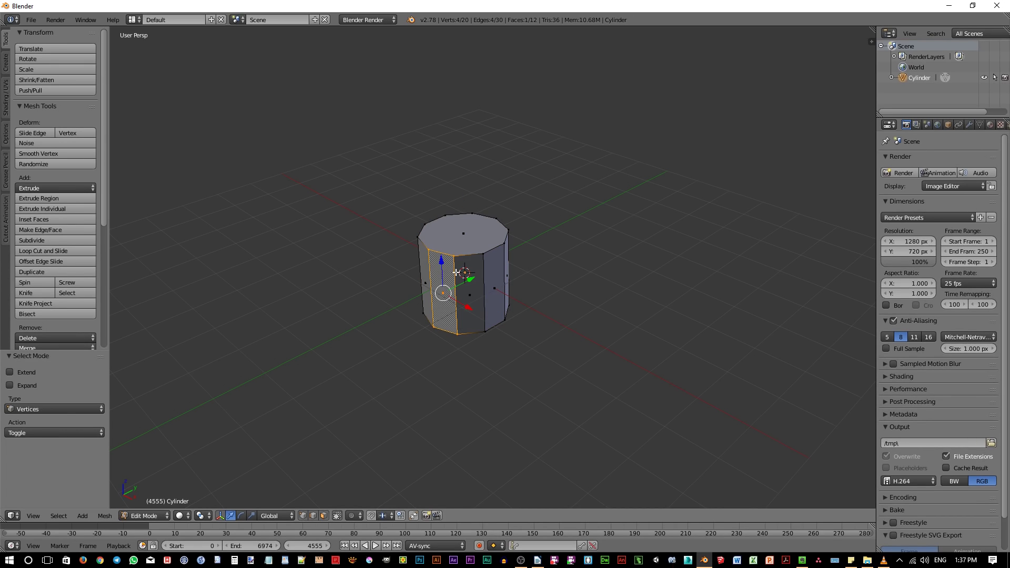
right_click(454, 257)
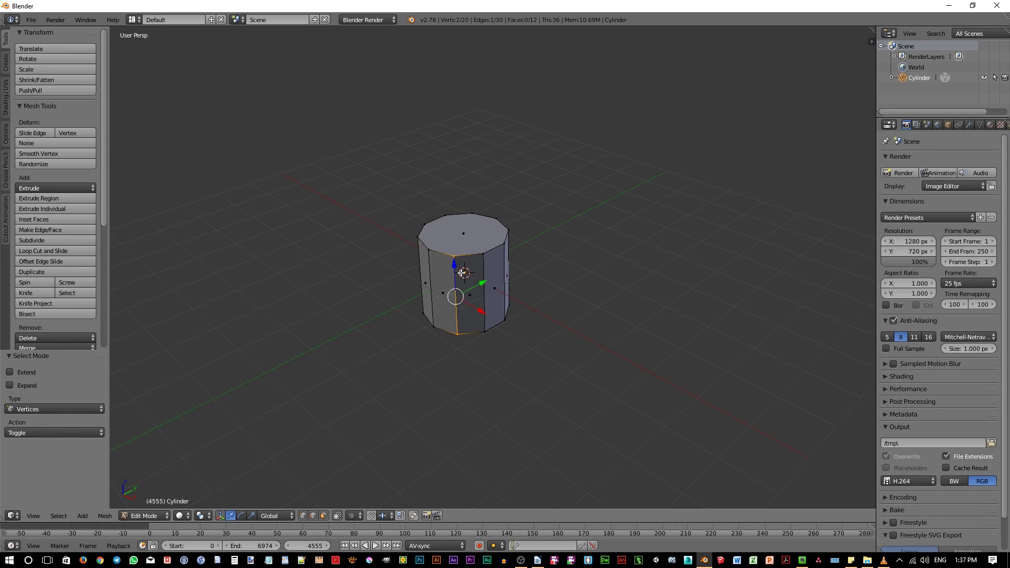
right_click(464, 242)
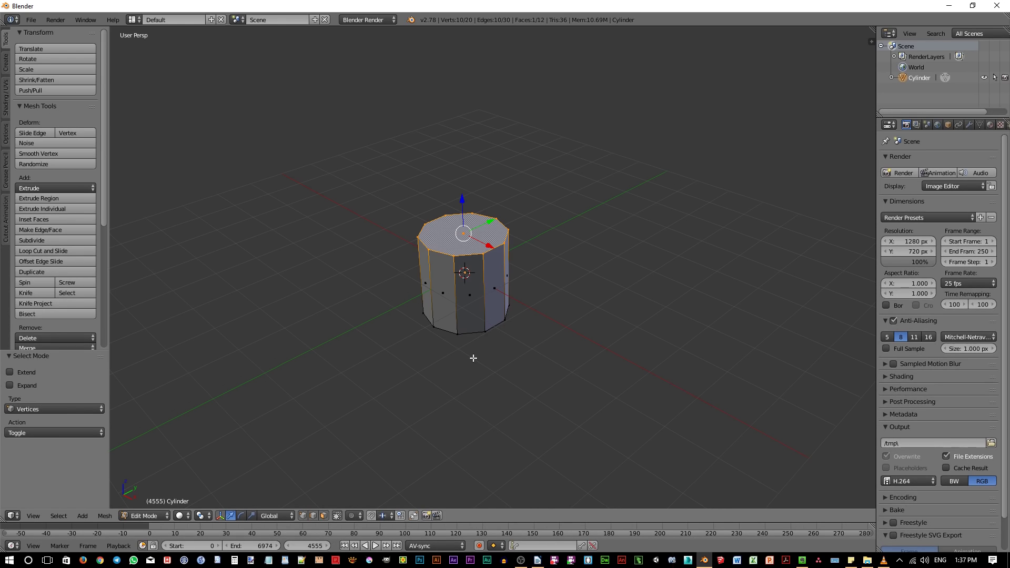
Turn off face selection, select the whole cylinder mesh and scale it along Z by about 0.069
key(2)
key(a)
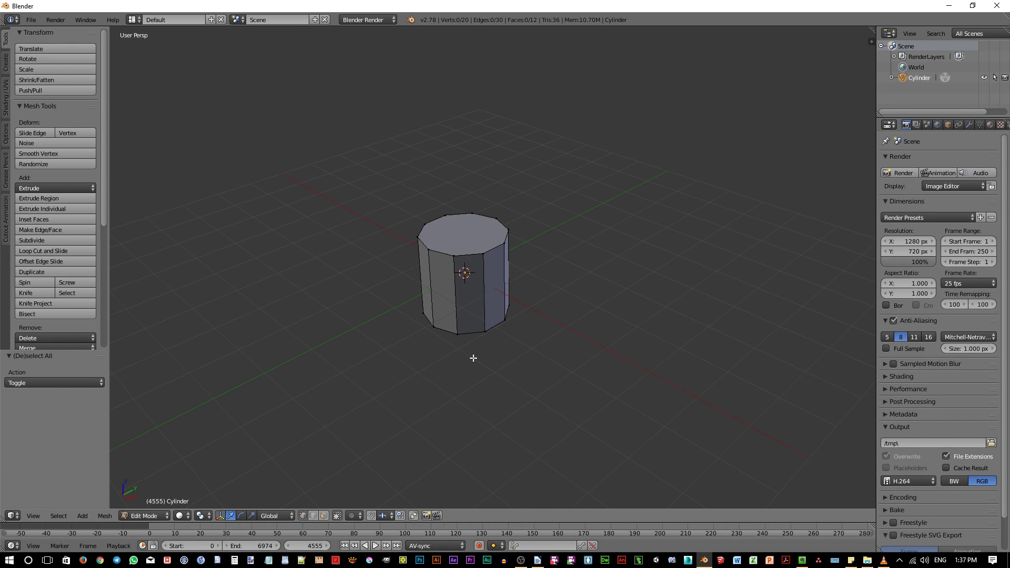
key(a)
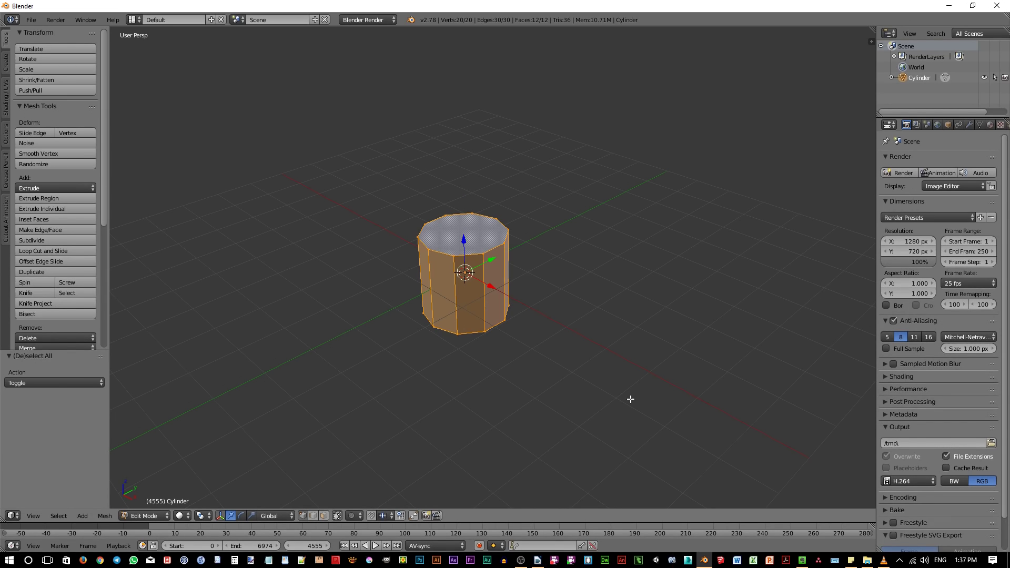
key(s)
key(z)
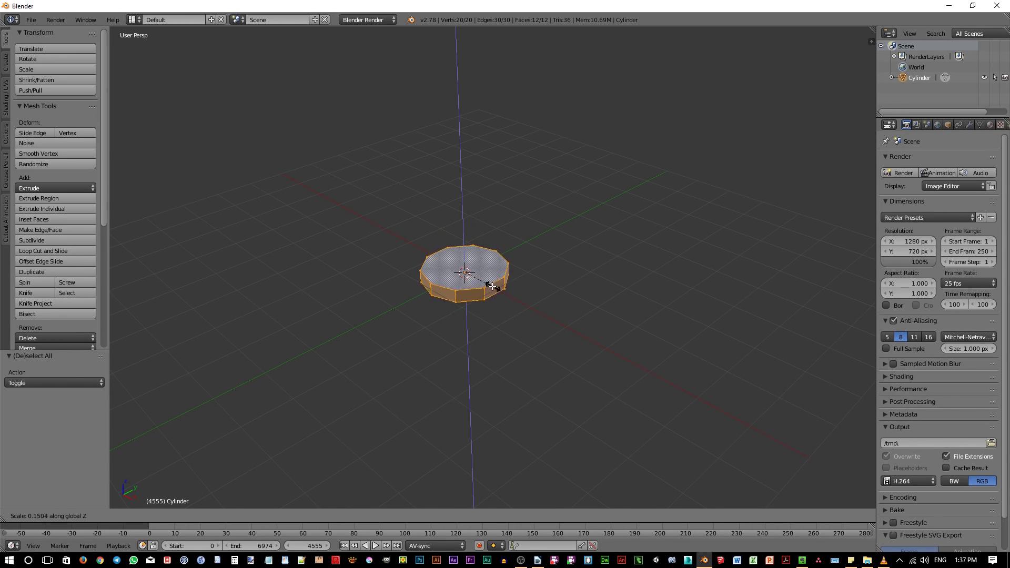
click(477, 279)
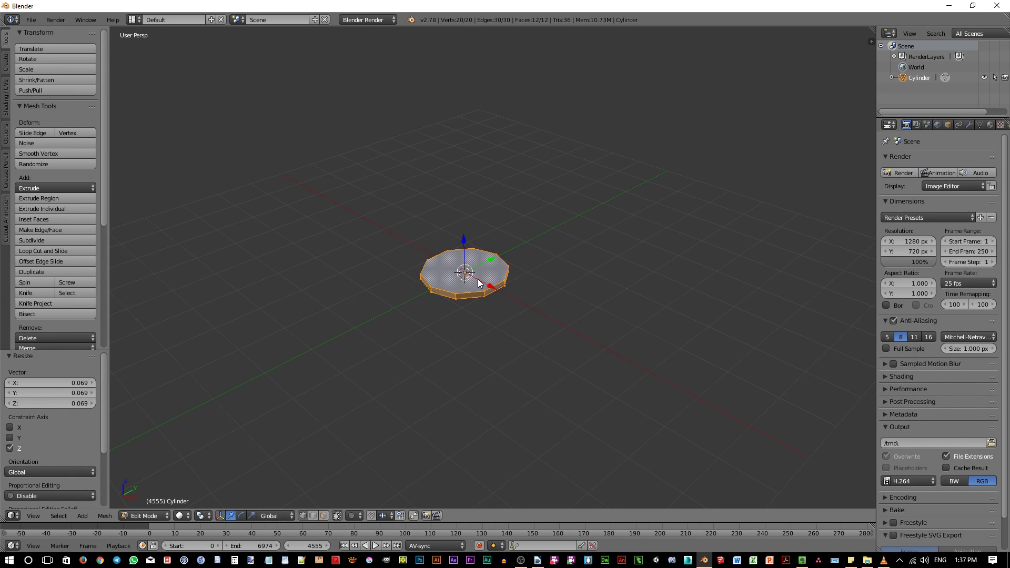
Scale the flattened disc along Z again by about 0.496
scroll(478, 278, up, 3)
mouse_move(477, 279)
middle_down()
mouse_move(505, 292)
mouse_move(492, 280)
middle_up()
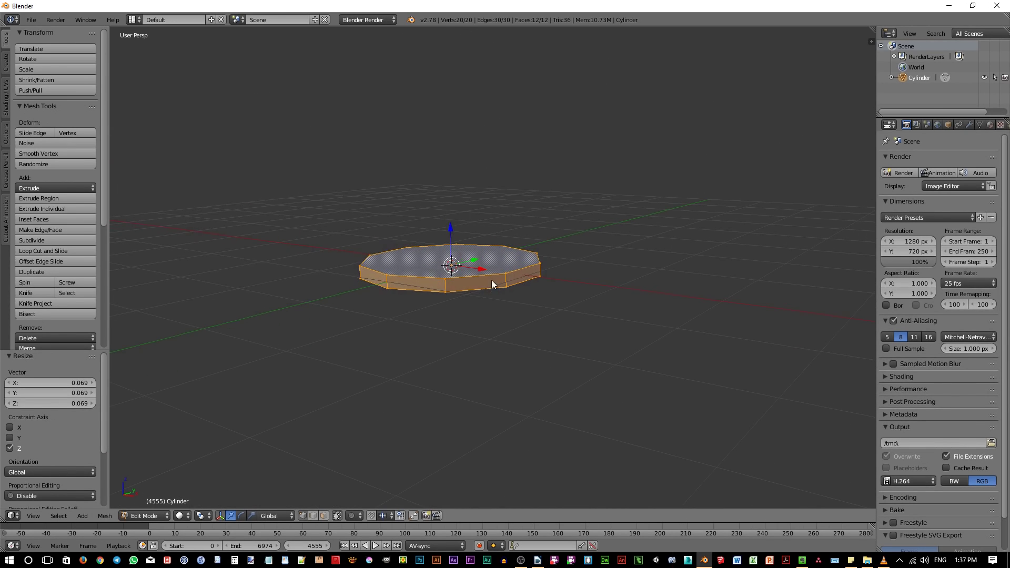
key(s)
key(z)
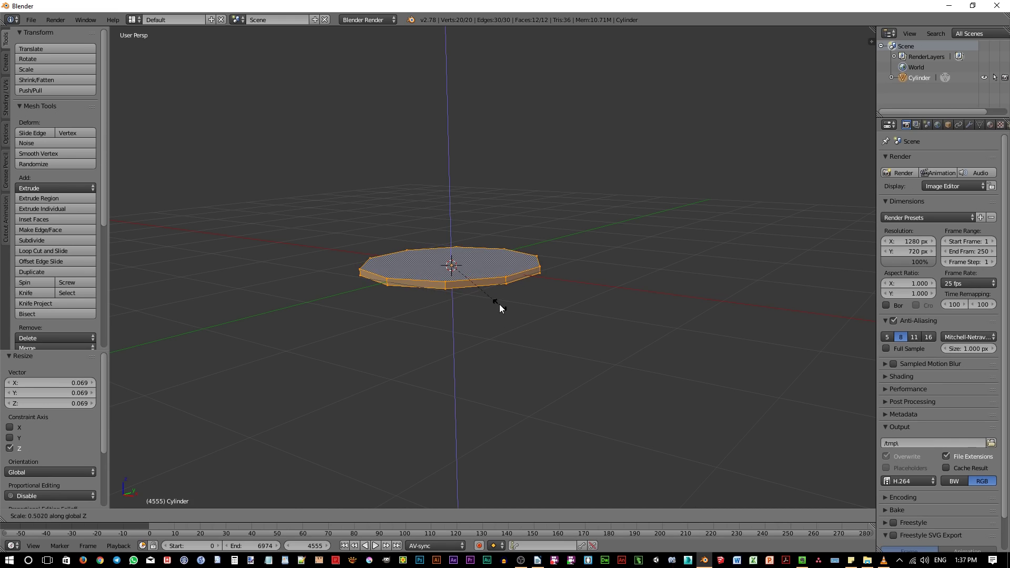
click(499, 304)
middle_drag(552, 285, 503, 333)
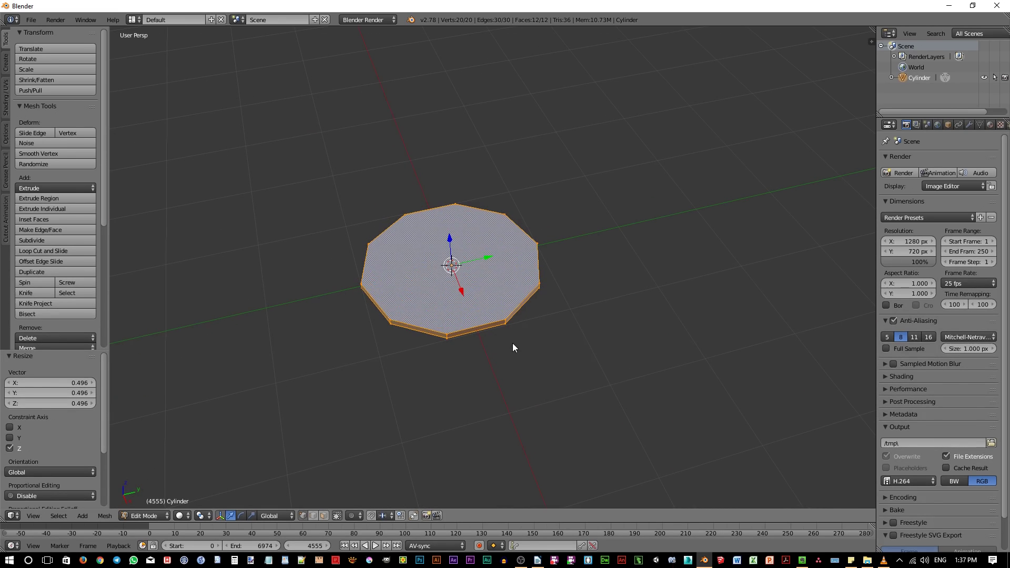
Try scaling the whole disc freehand along Y by about 1.251 and undo it
key(s)
key(y)
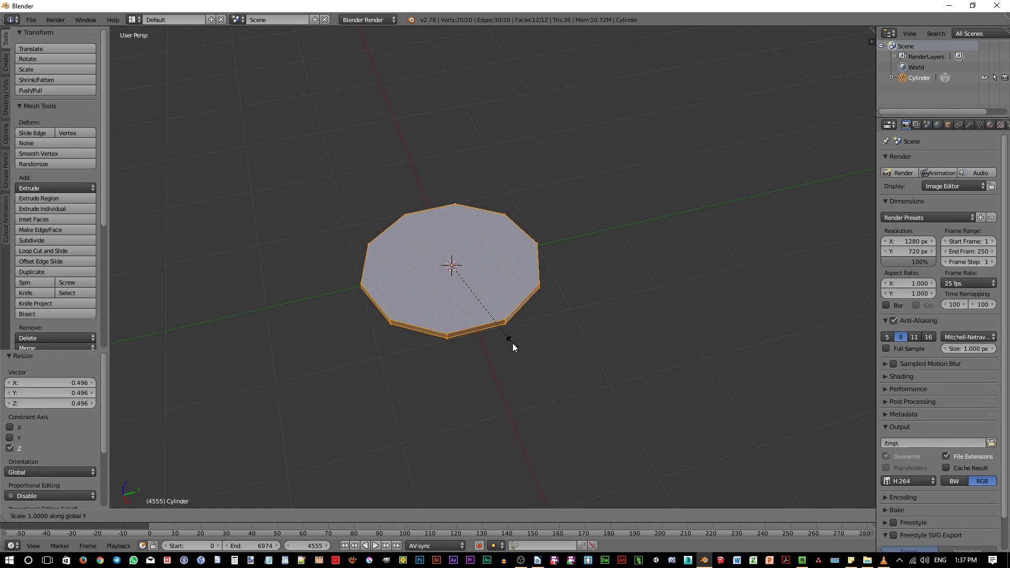
click(555, 339)
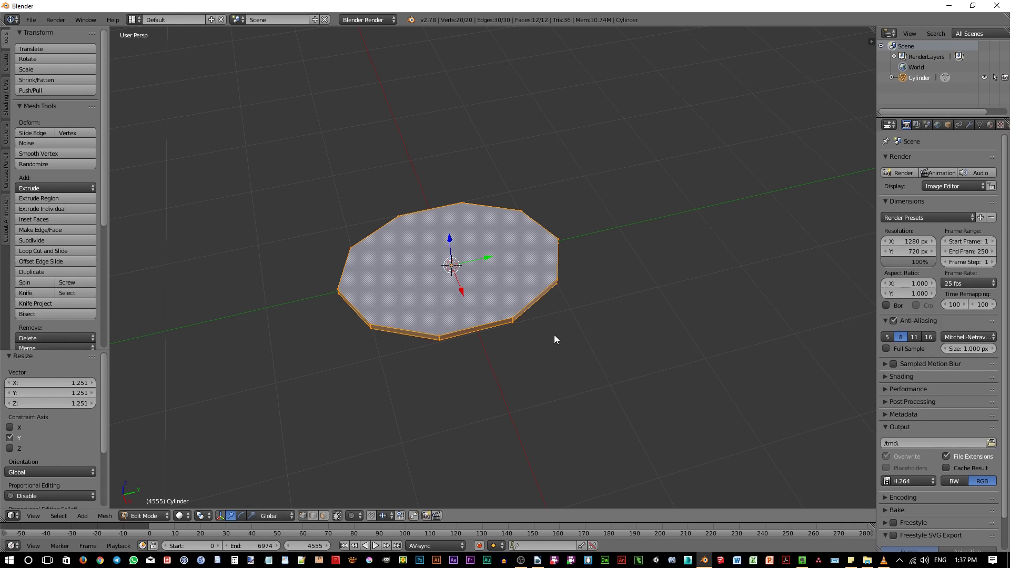
key(ctrl+z)
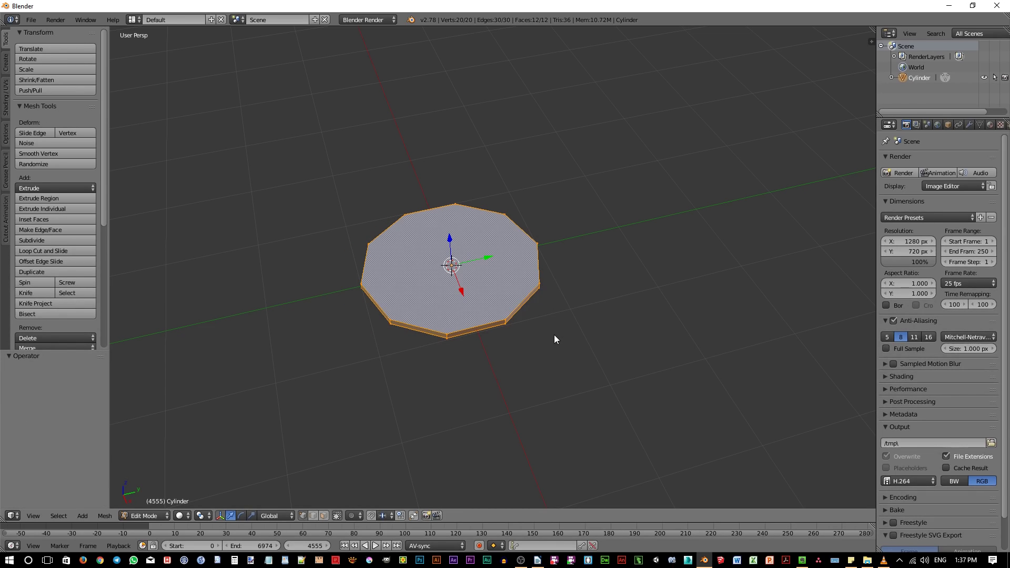
Scale the whole disc along the Y axis by exactly 1.3
key(s)
text(y)
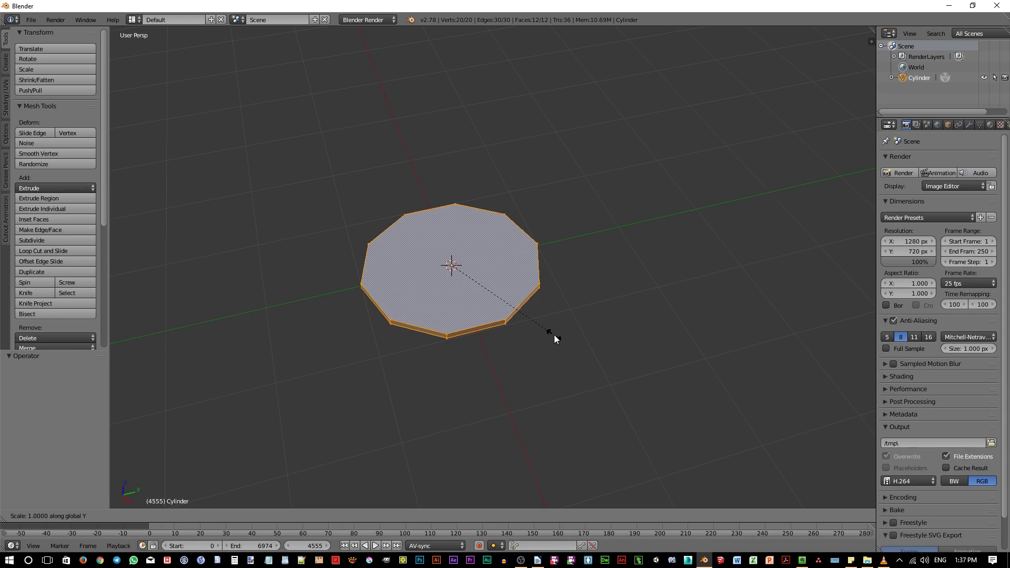
text(1.3)
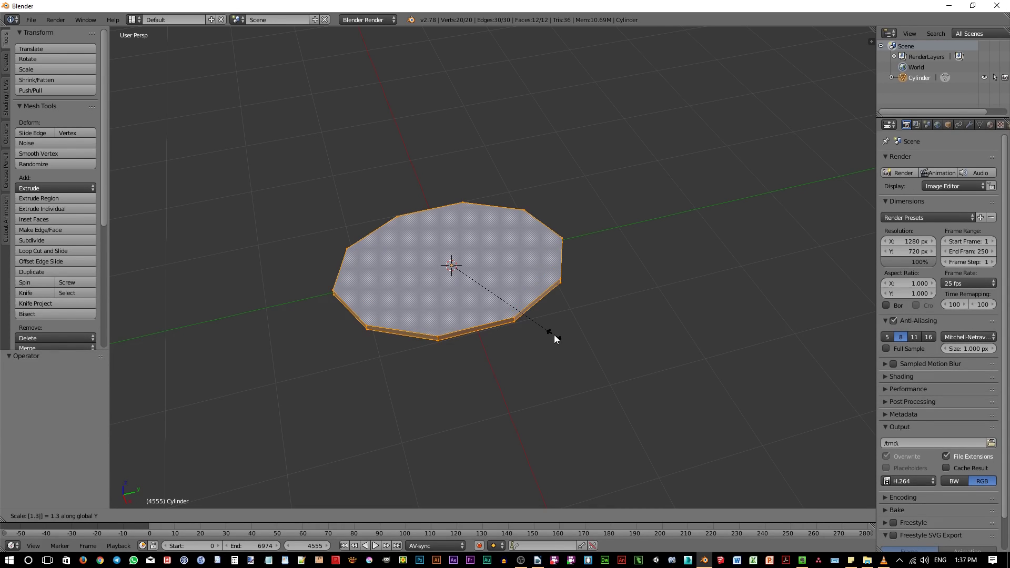
key(Return)
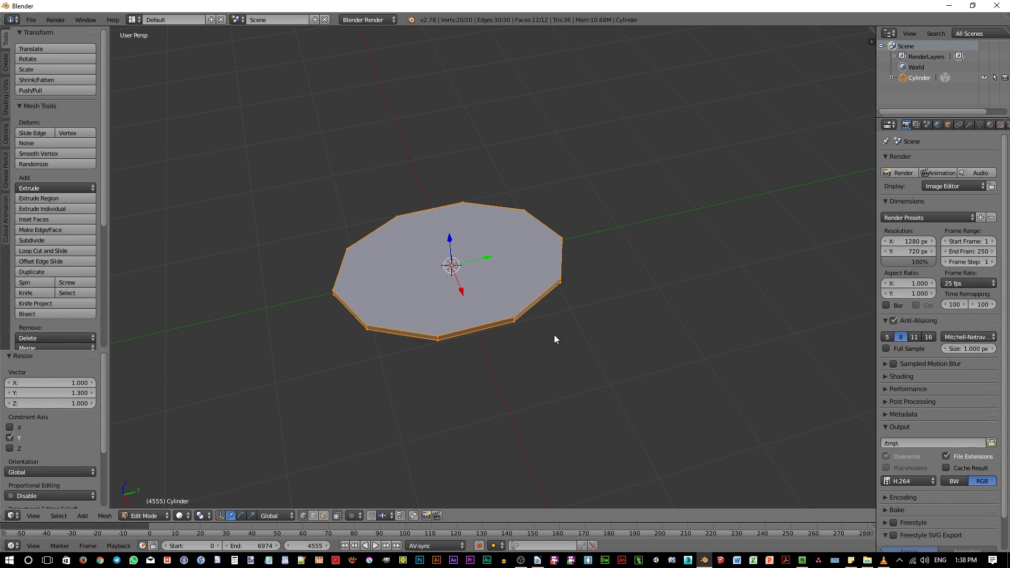
Switch to face selection, pick the disc's top face and extrude it upward by 0.6
middle_drag(502, 338, 520, 315)
key(ctrl+Tab)
key(3)
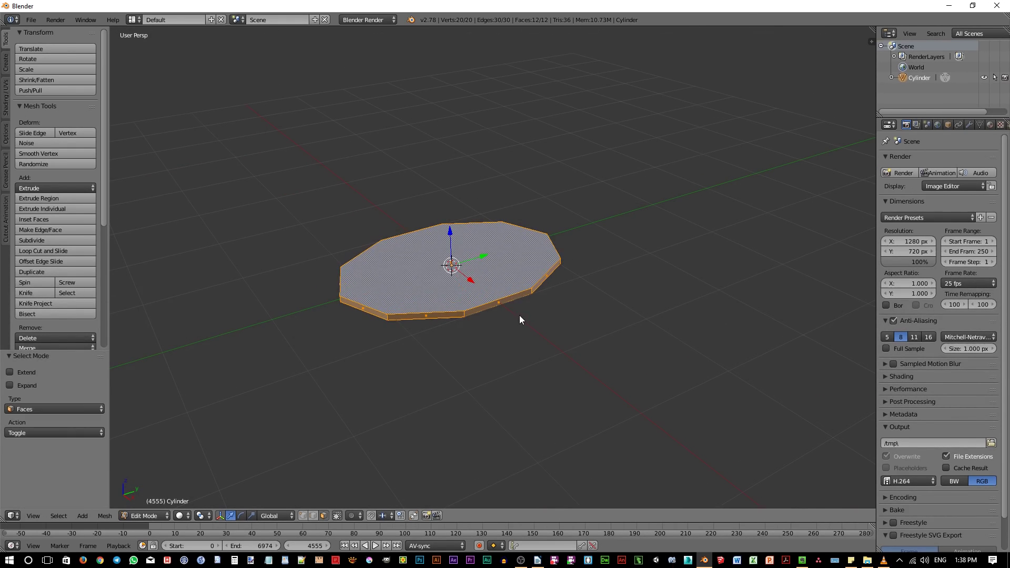
right_click(447, 279)
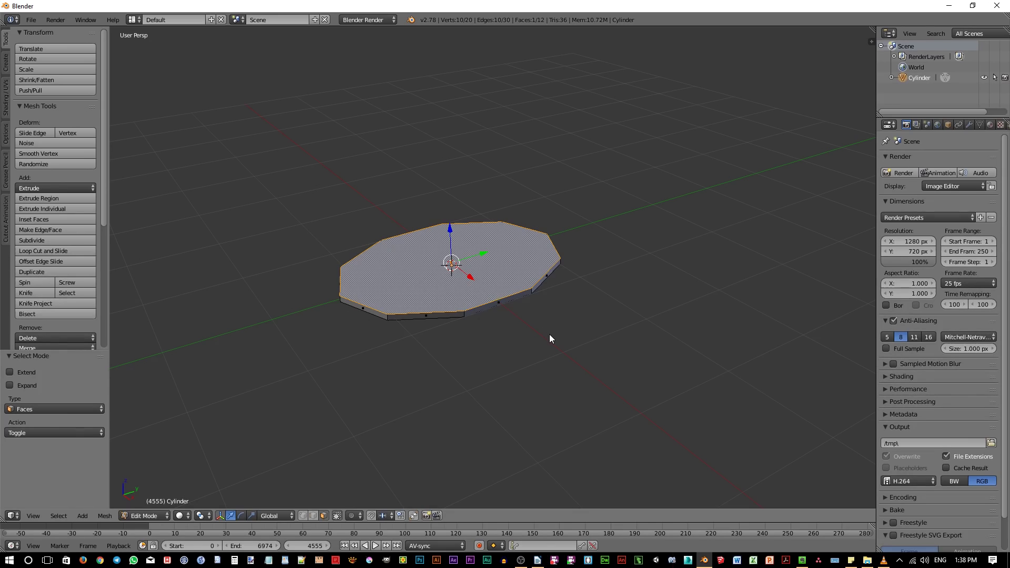
key(e)
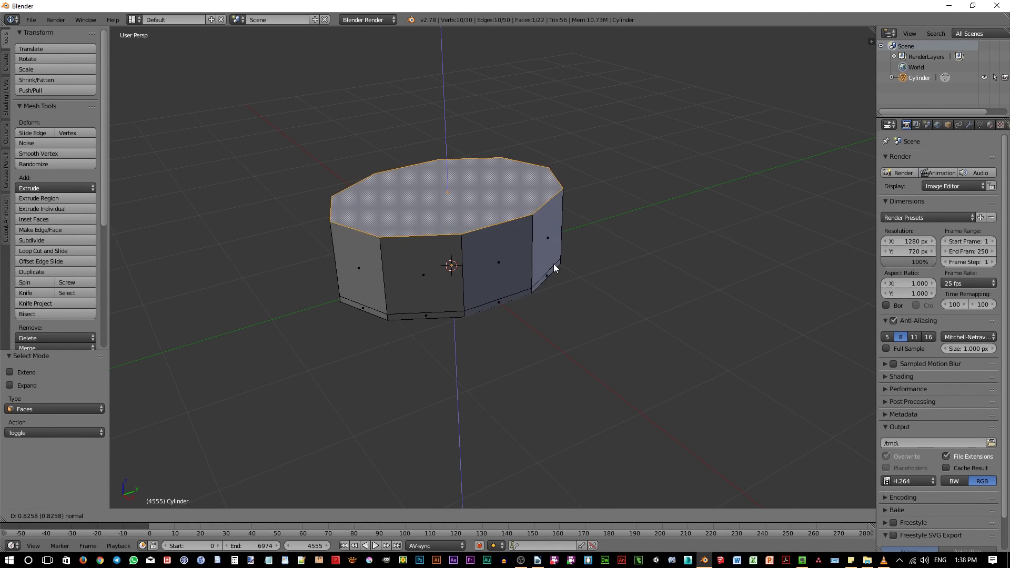
text(0.6)
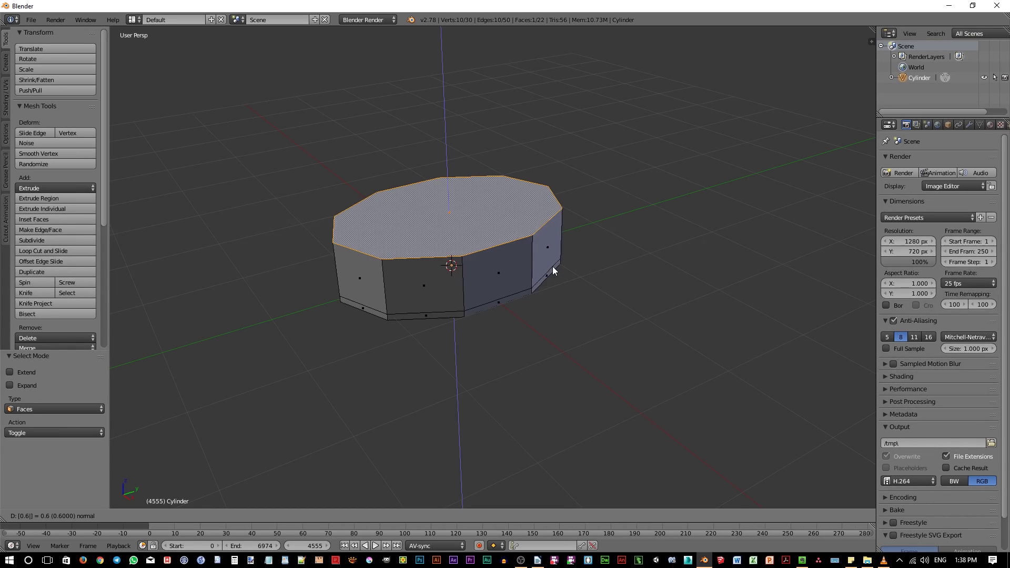
key(Return)
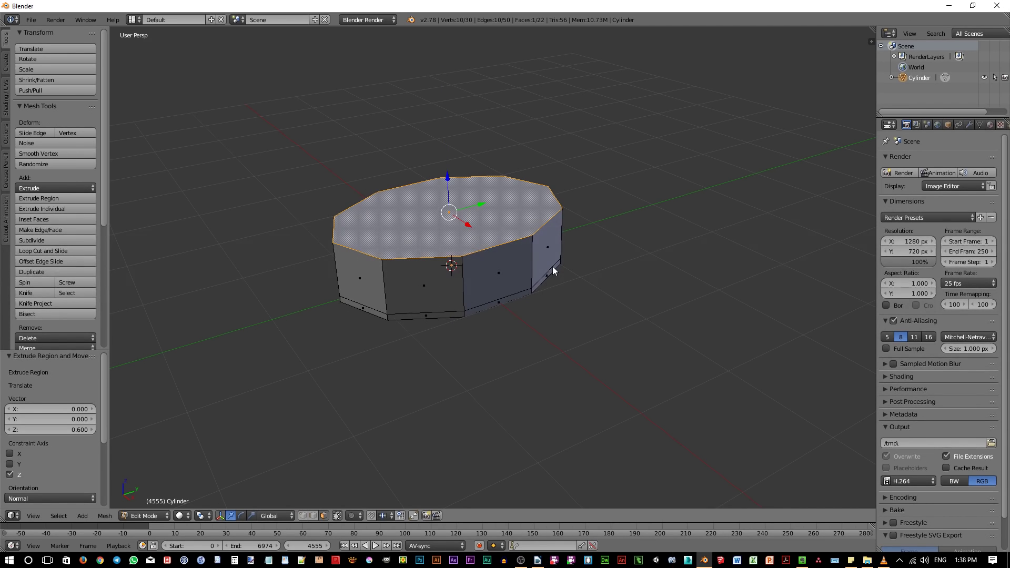
Try a second freehand extrusion of the top face, about 0.722 upward, and undo it
middle_drag(501, 322, 464, 329)
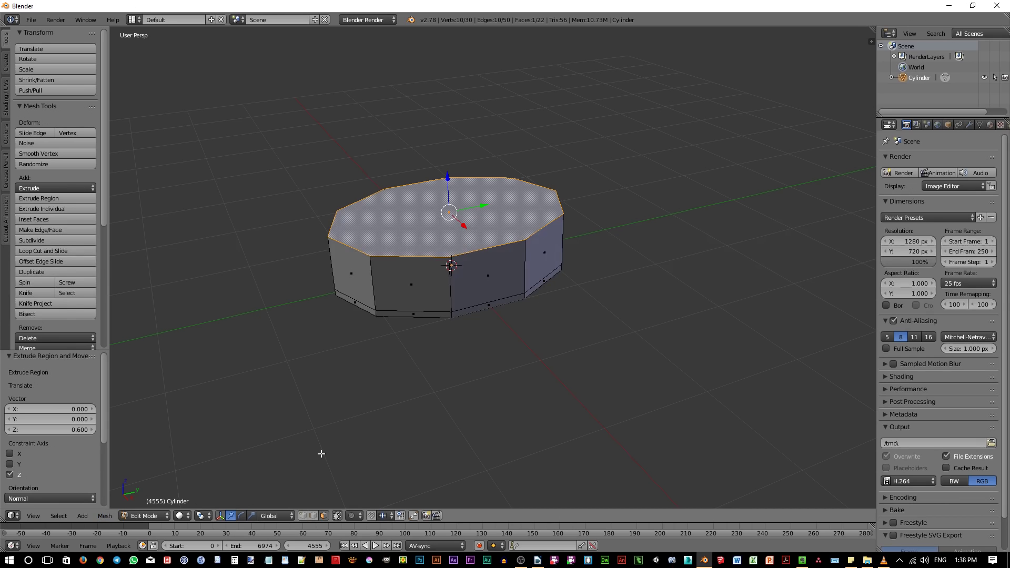
middle_drag(442, 392, 514, 386)
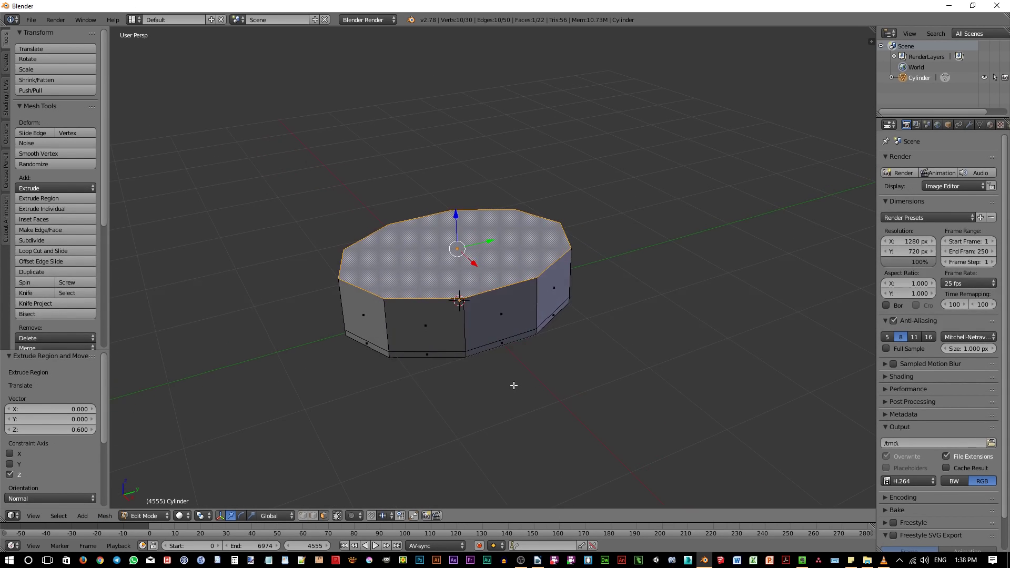
key(e)
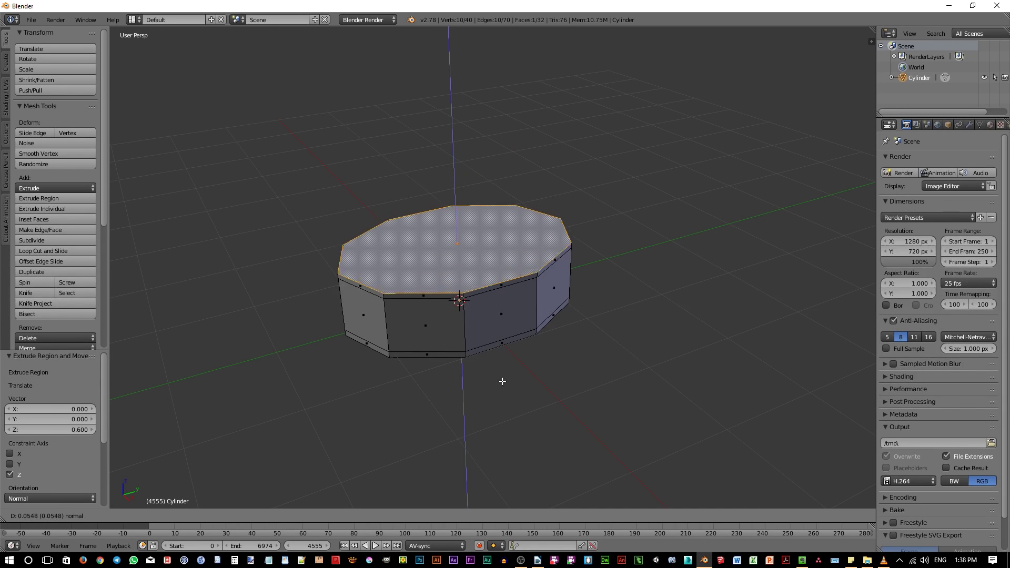
right_click(506, 342)
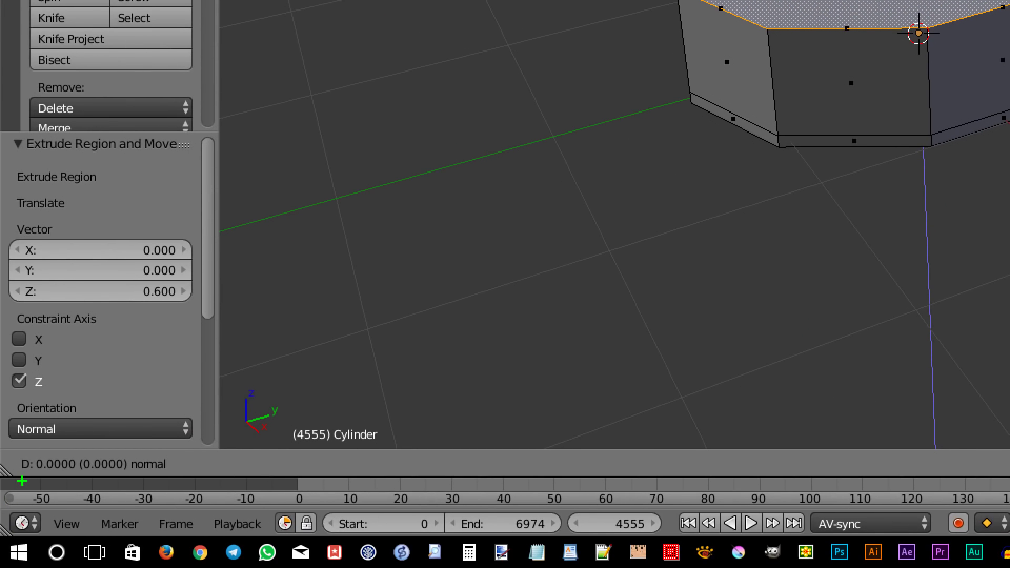
drag(2, 469, 19, 482)
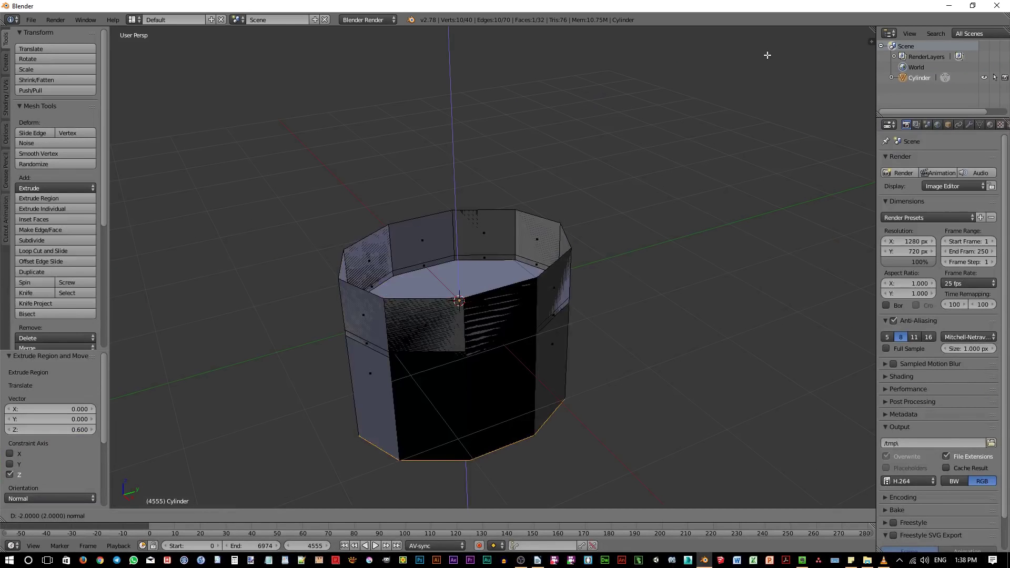
click(737, 340)
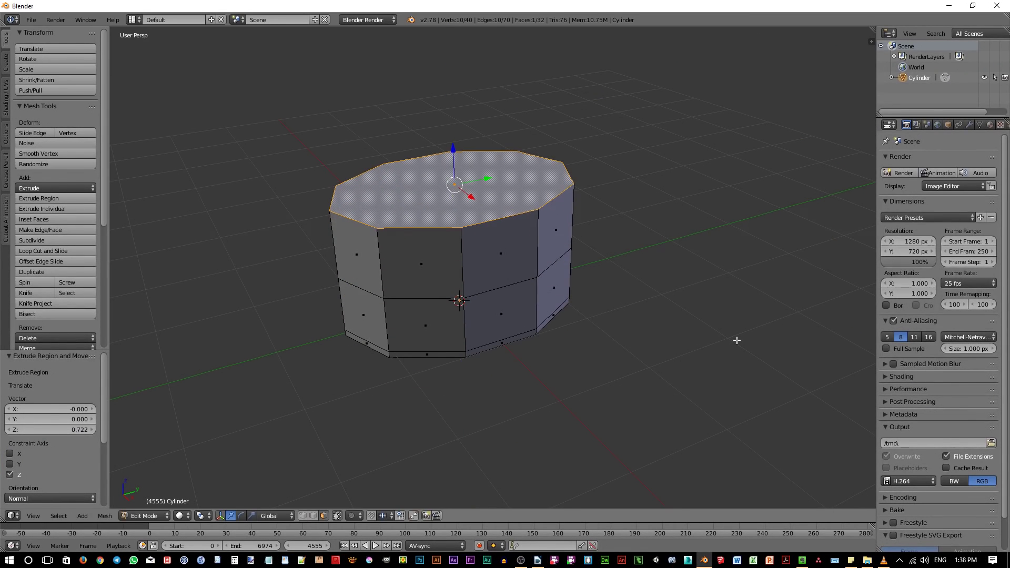
key(ctrl+z)
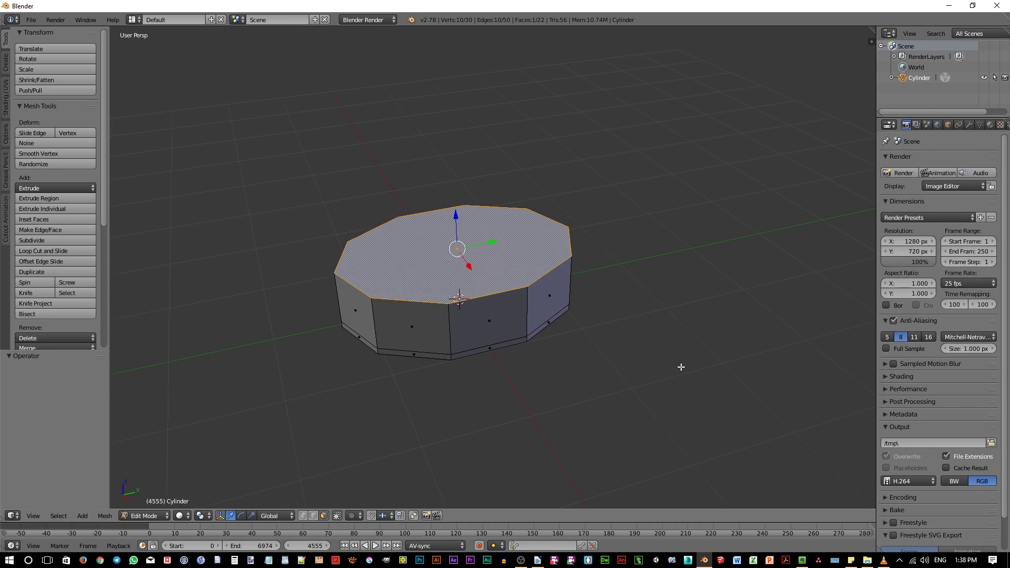
Scale the extruded top face uniformly by 0.6 to taper the base
scroll(634, 347, up, 2)
shift+middle_drag(619, 338, 645, 361)
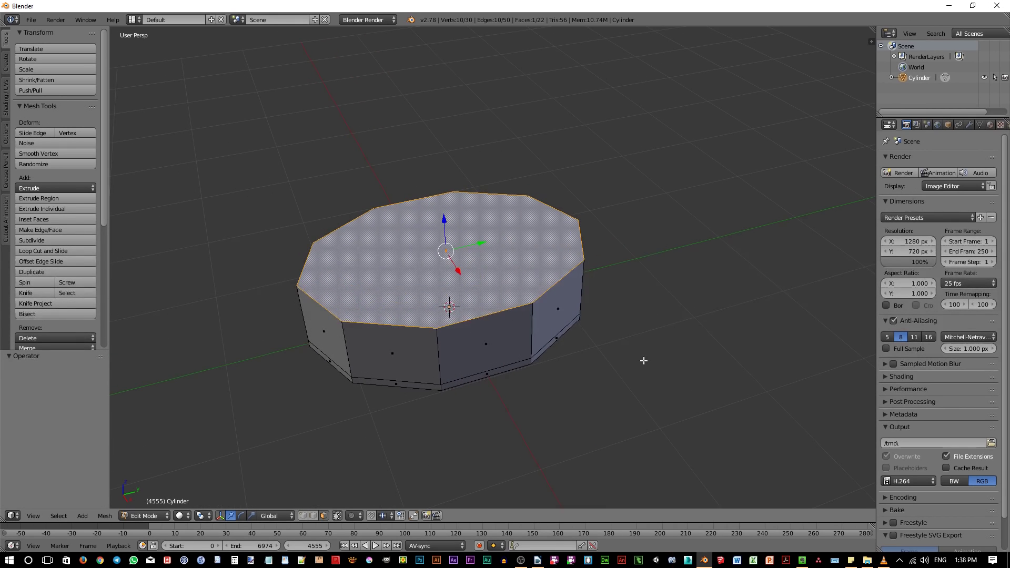
key(s)
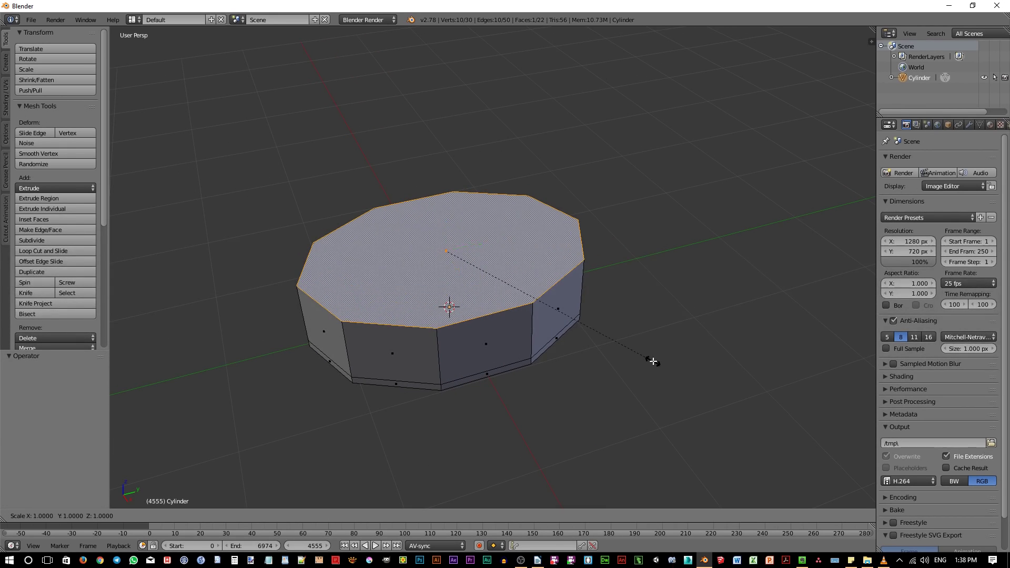
text(0.6)
key(Return)
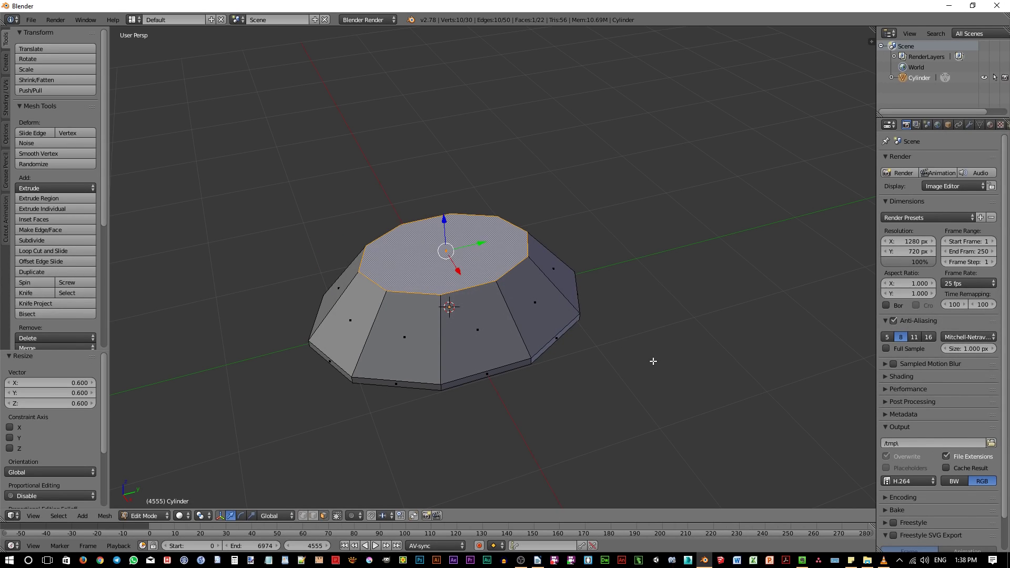
Extrude the narrowed top face upward twice, by 0.9 each time, to form the column
text(e0.9)
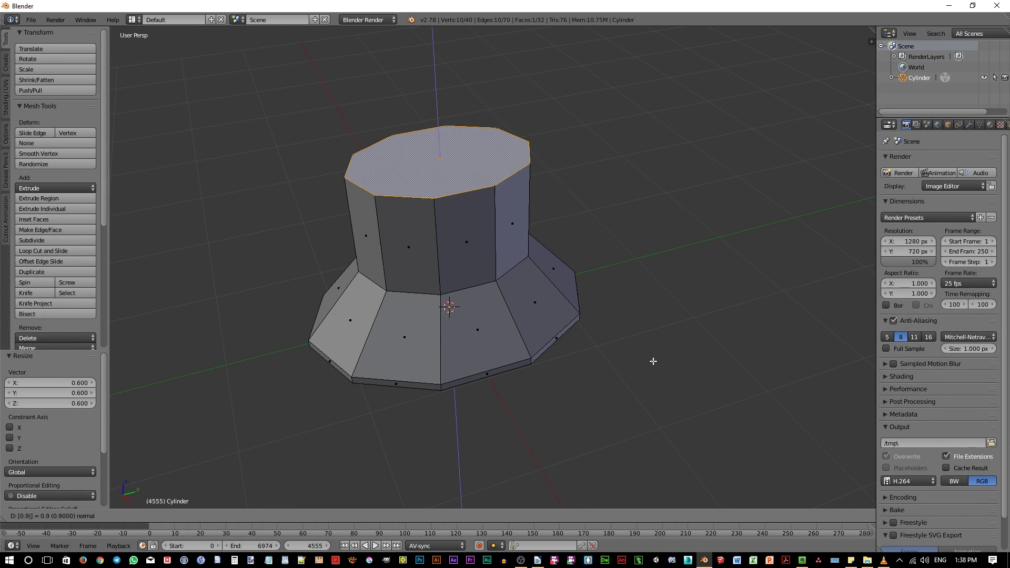
key(Return)
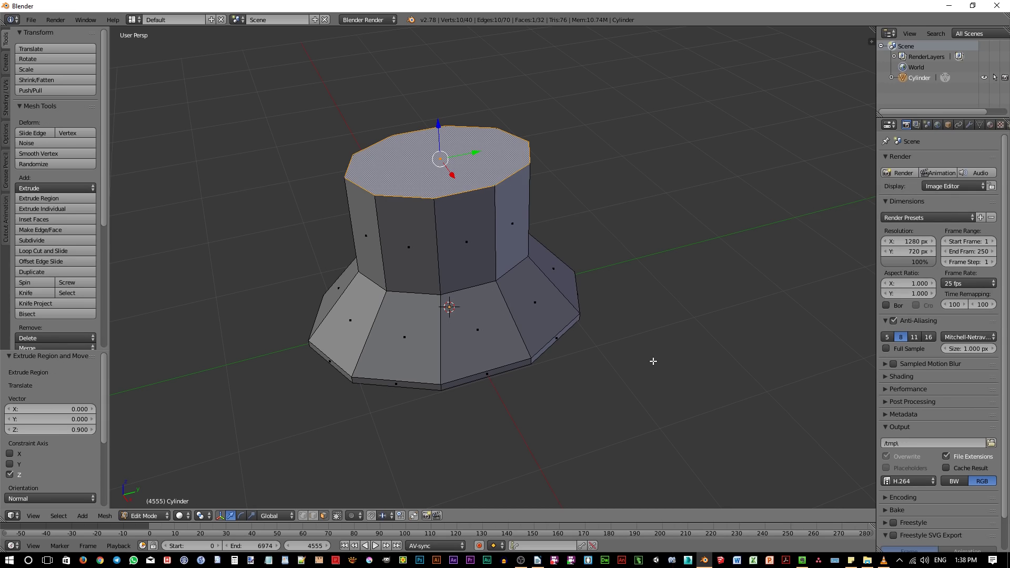
key(e)
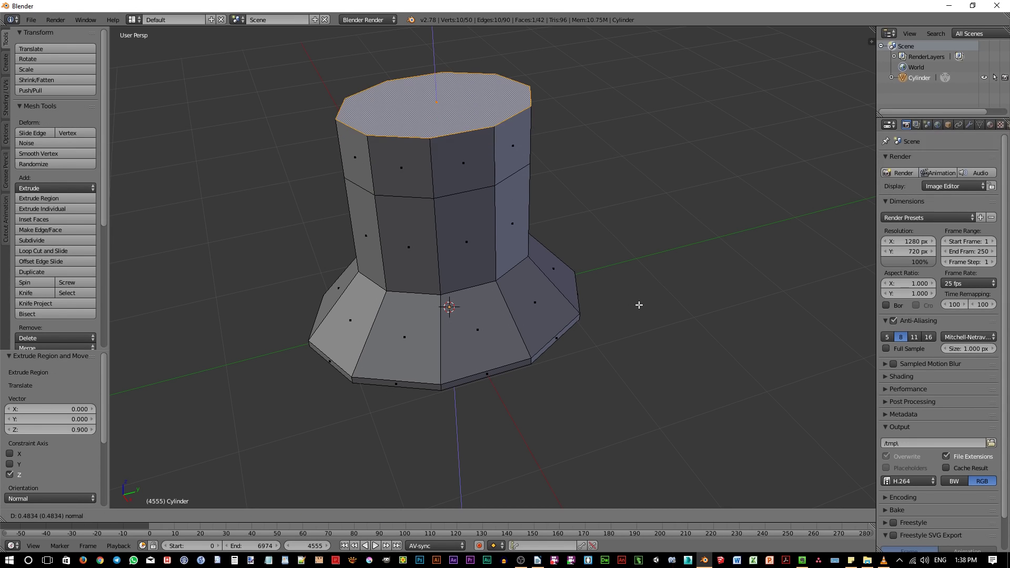
text(0.9)
key(Return)
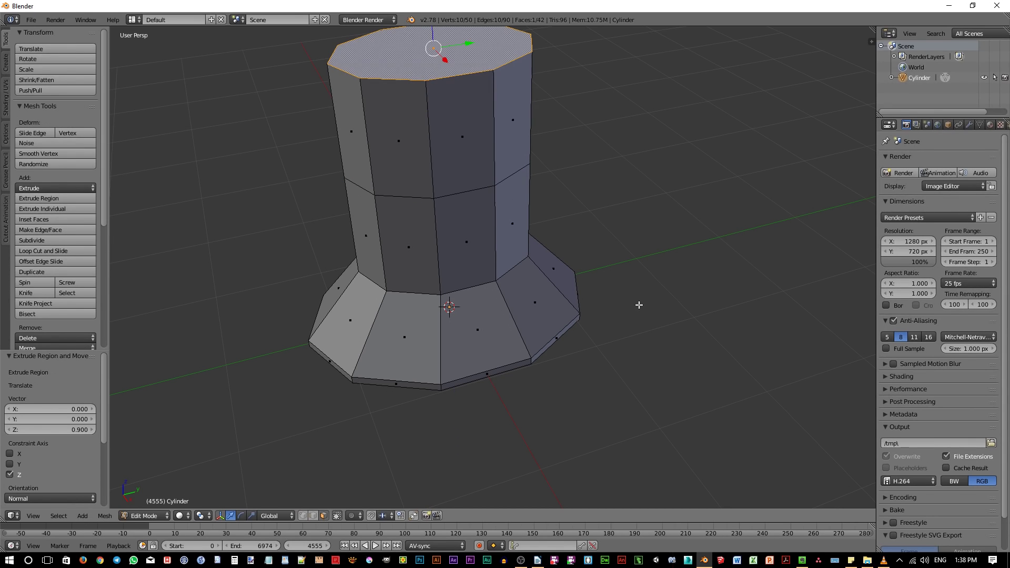
Scale the column's top face uniformly by 2 to flare it outward
shift+middle_drag(626, 288, 636, 389)
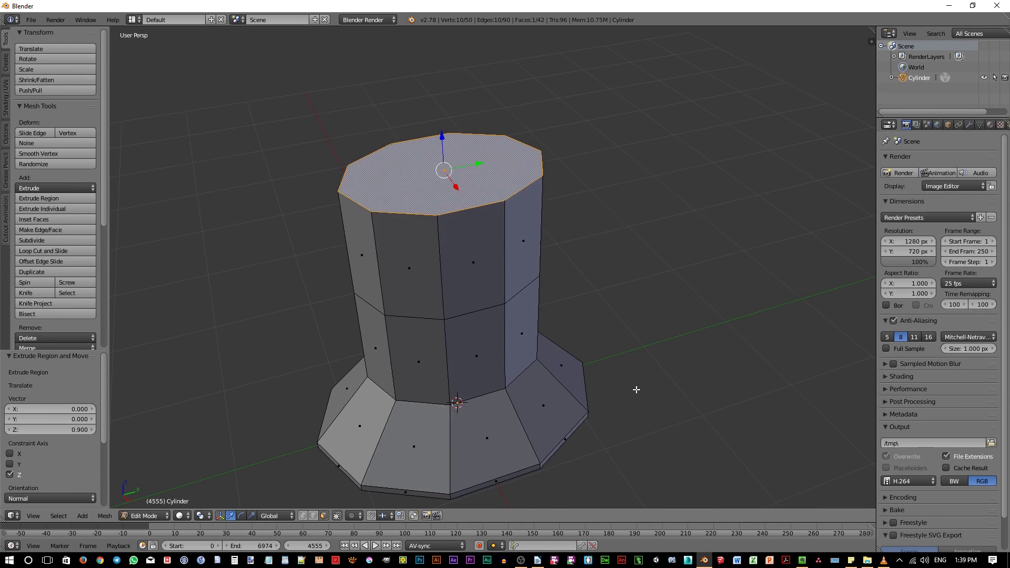
text(s2)
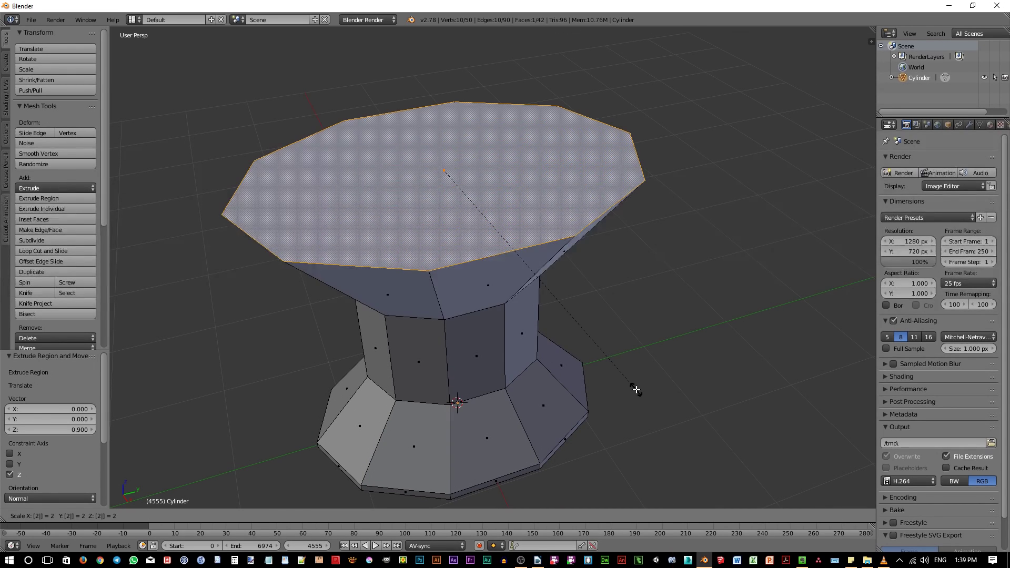
key(Return)
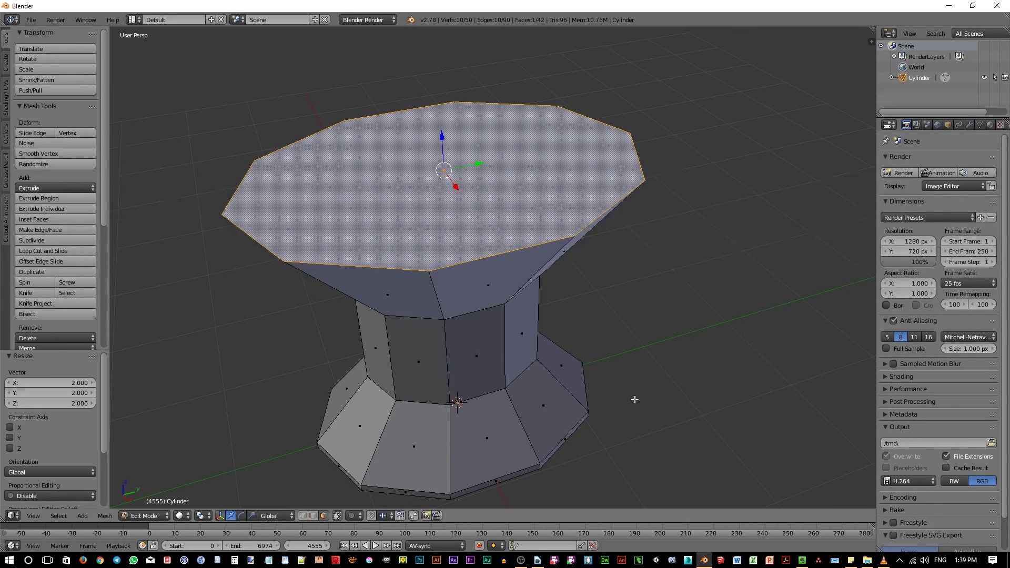
Extrude the flared top face upward by 0.3 to form a rim
middle_drag(636, 400, 590, 375)
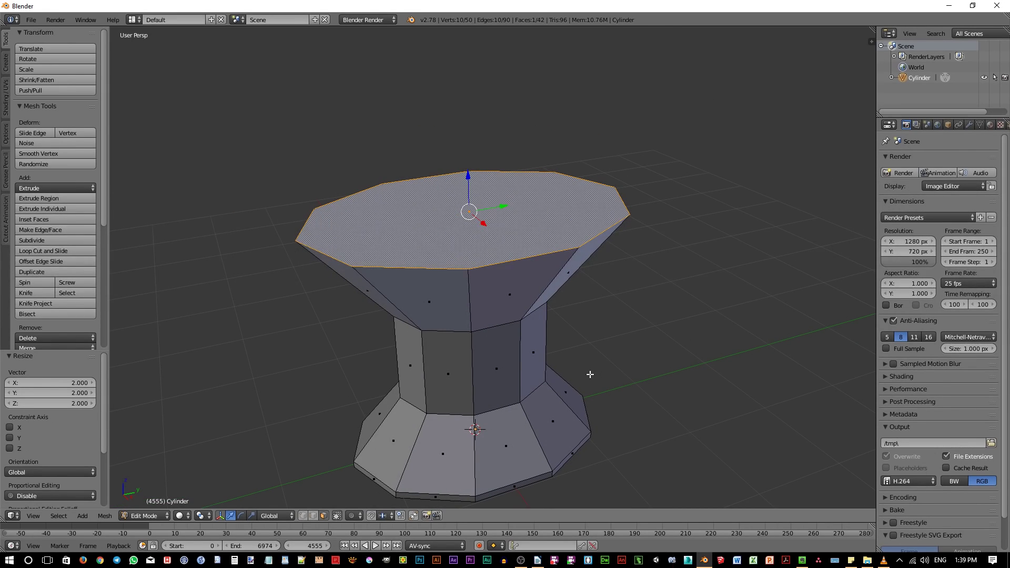
key(e)
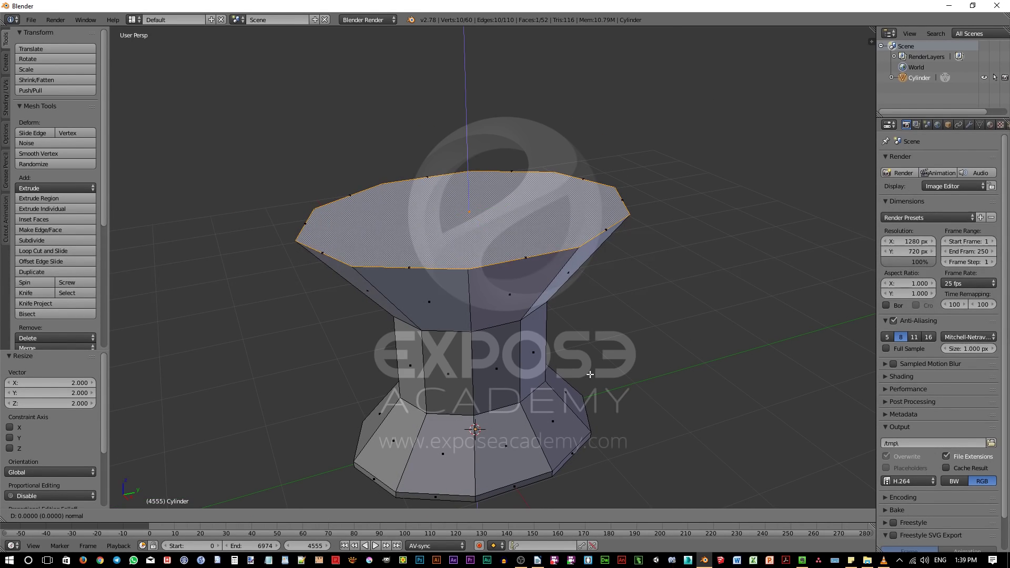
text(.3)
key(Return)
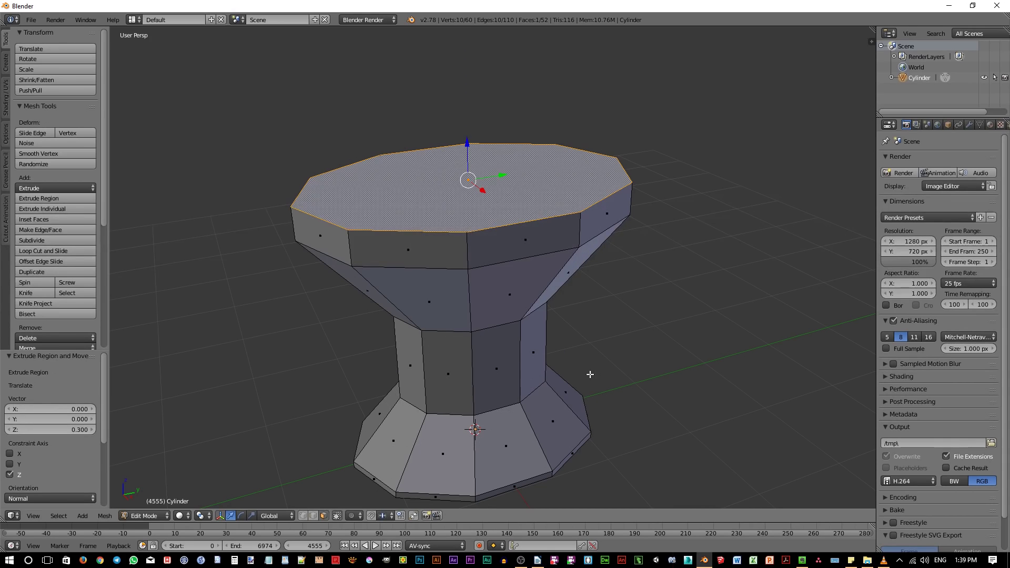
Inset the bottom face of the pedestal's base with a thickness of about 0.046
middle_drag(588, 372, 580, 341)
middle_drag(631, 401, 632, 395)
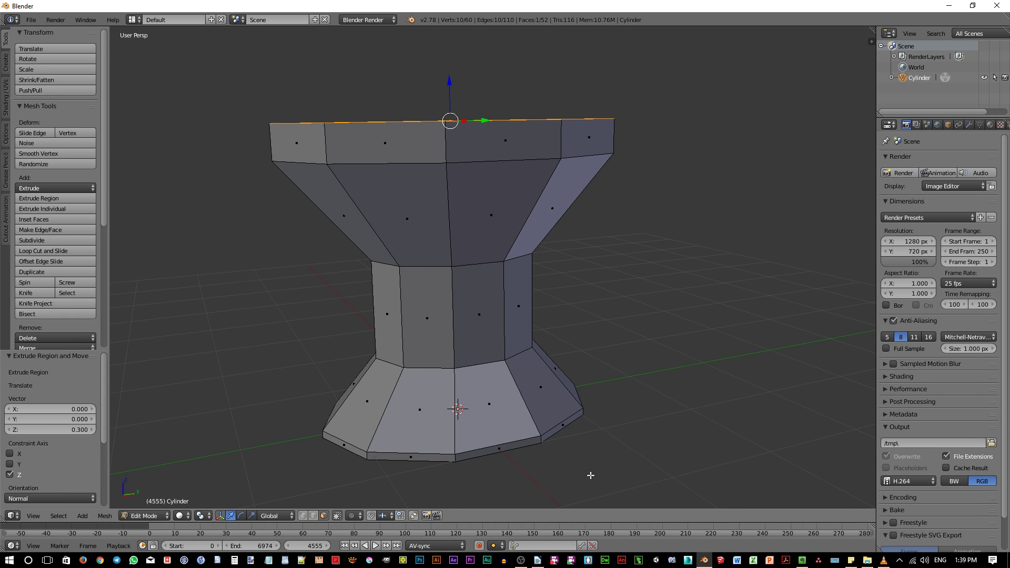
middle_drag(576, 476, 561, 365)
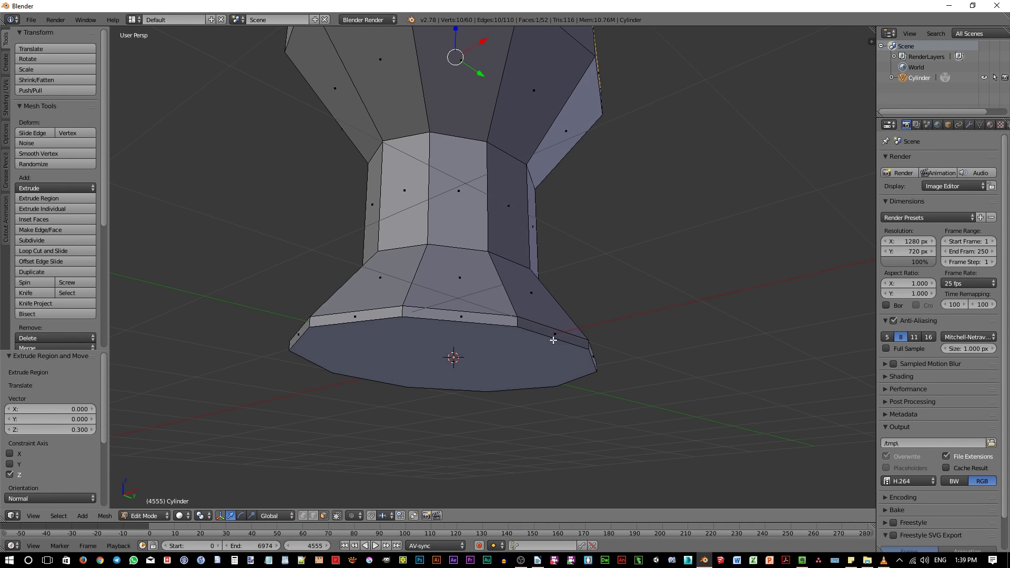
mouse_move(545, 400)
middle_down()
mouse_move(582, 399)
mouse_move(548, 387)
middle_up()
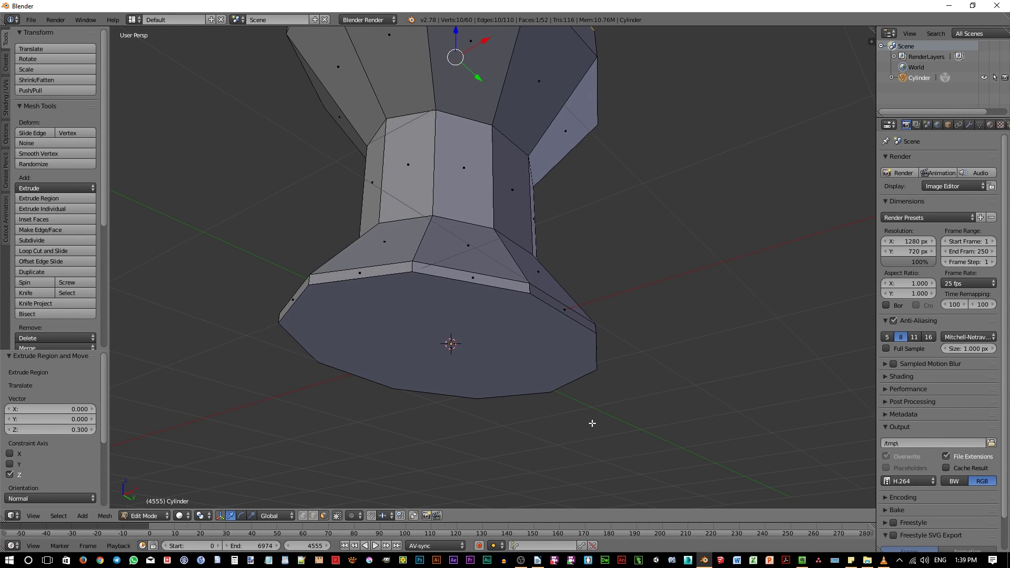
right_click(547, 370)
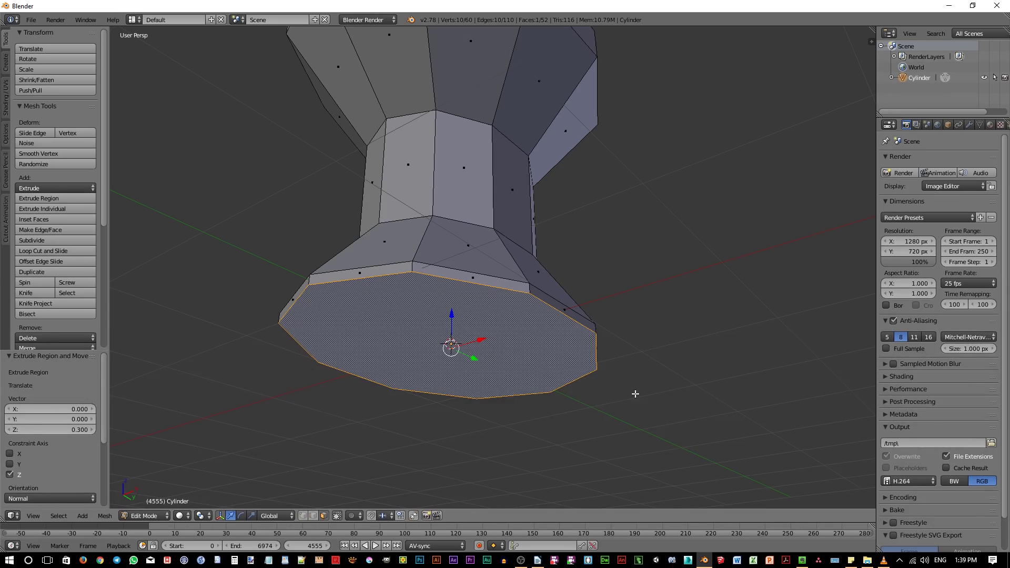
key(i)
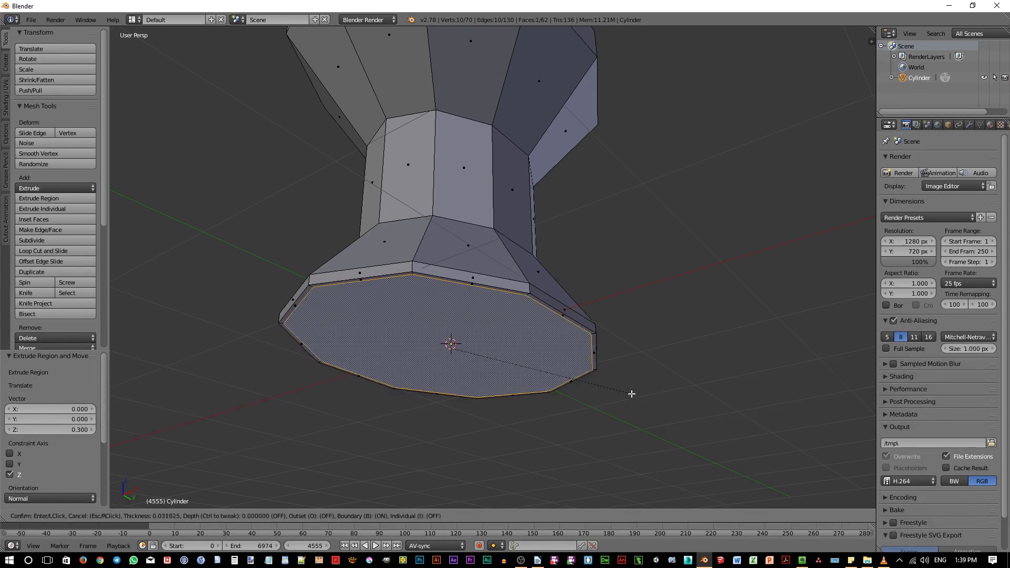
click(630, 393)
Add one centred loop cut around the tapered base section and scale it up uniformly by about 1.07
middle_drag(654, 306, 609, 358)
key(ctrl+r)
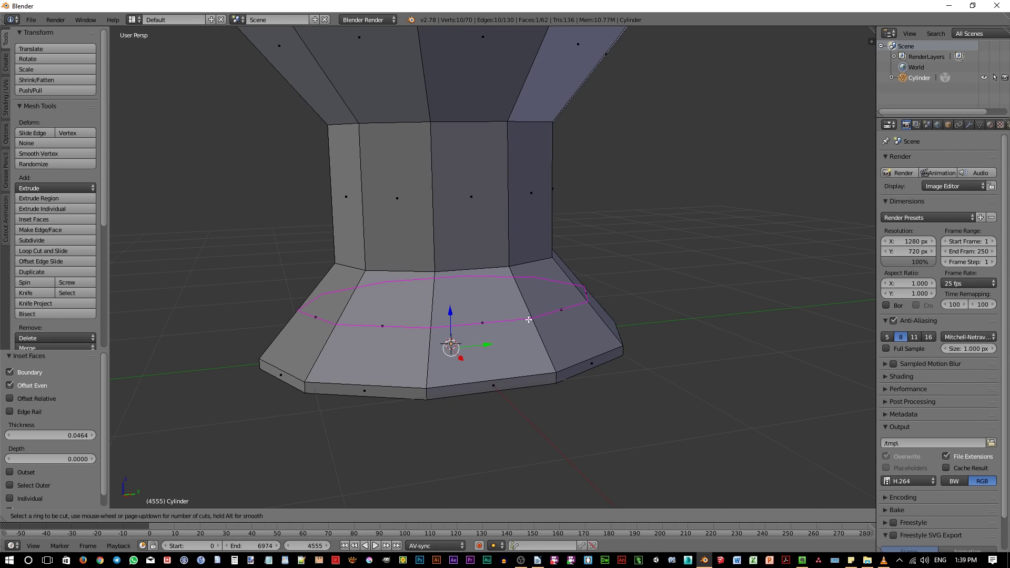
click(528, 319)
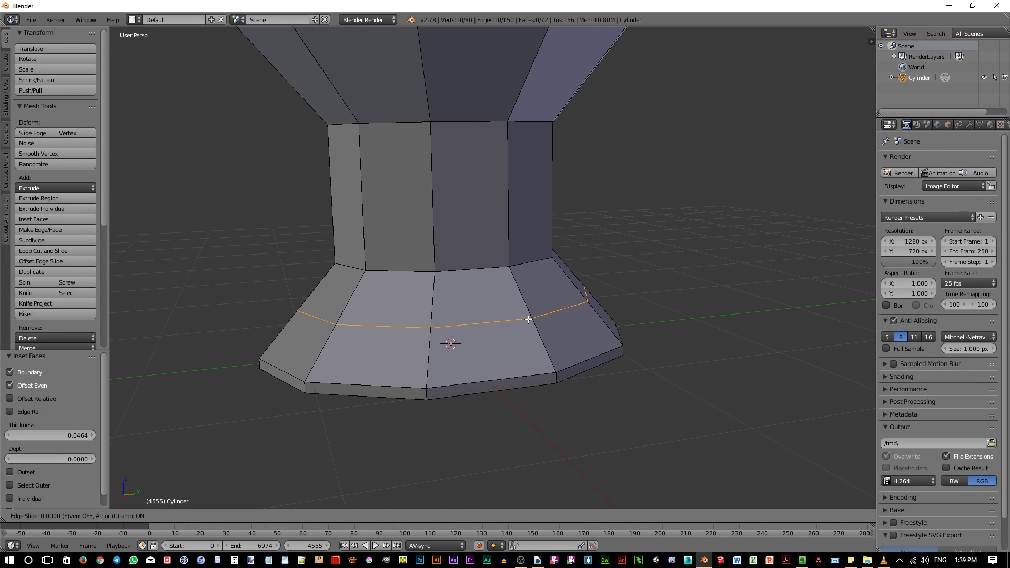
click(528, 320)
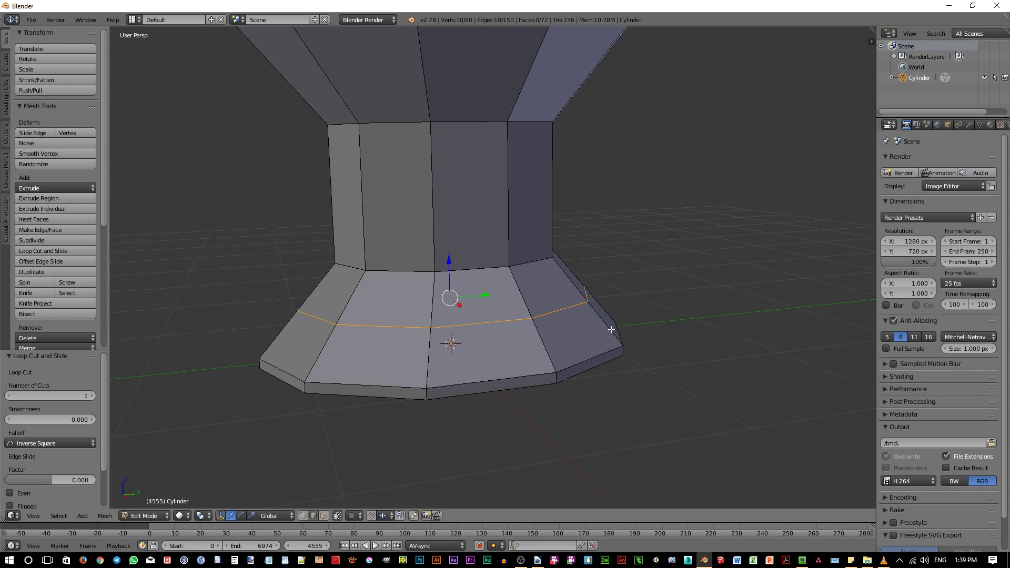
key(s)
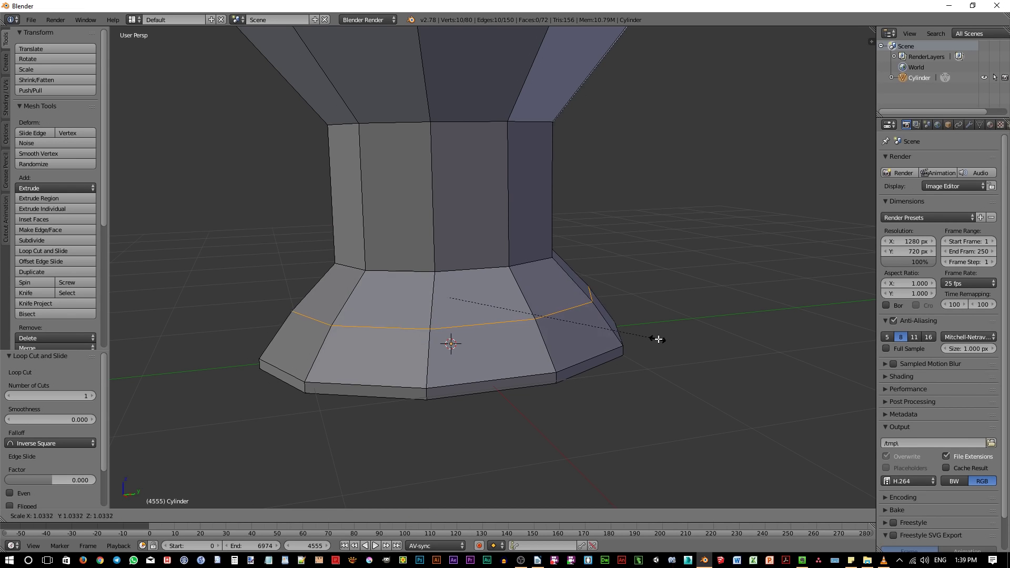
click(664, 339)
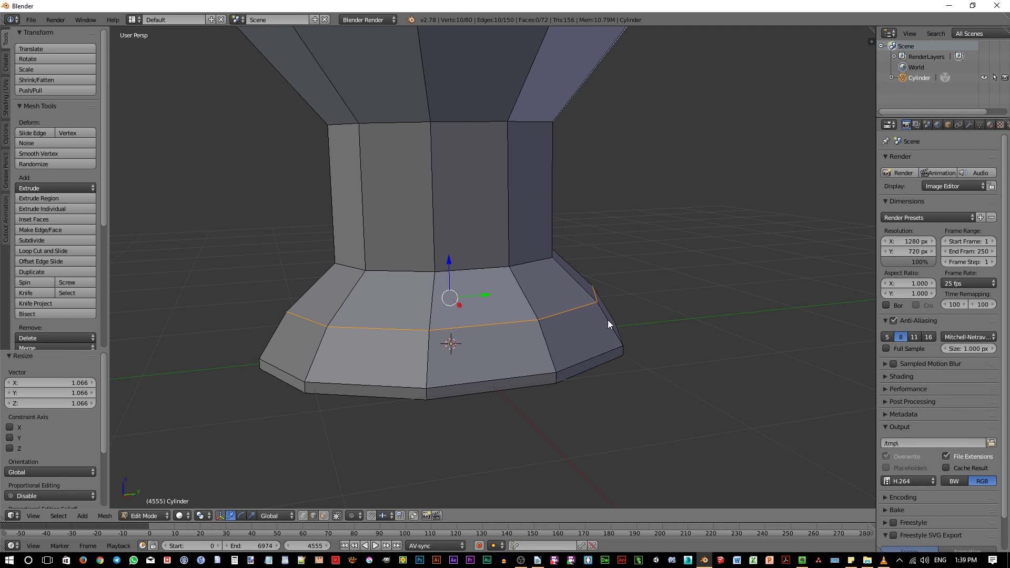
Bevel the edge loop where the column meets the base by about 0.017 with one segment
shift+middle_drag(608, 324, 605, 354)
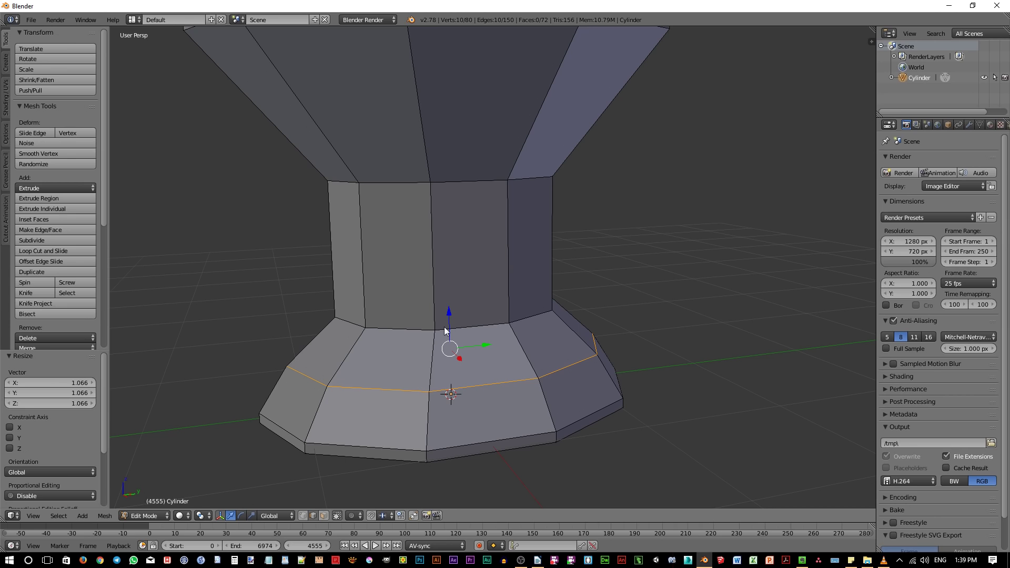
alt+right_click(489, 325)
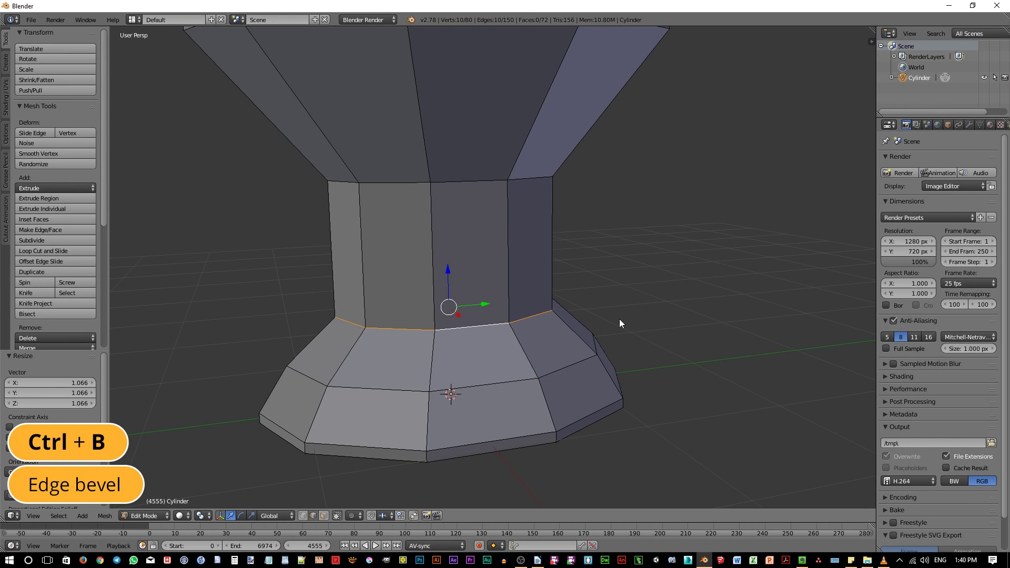
key(ctrl+b)
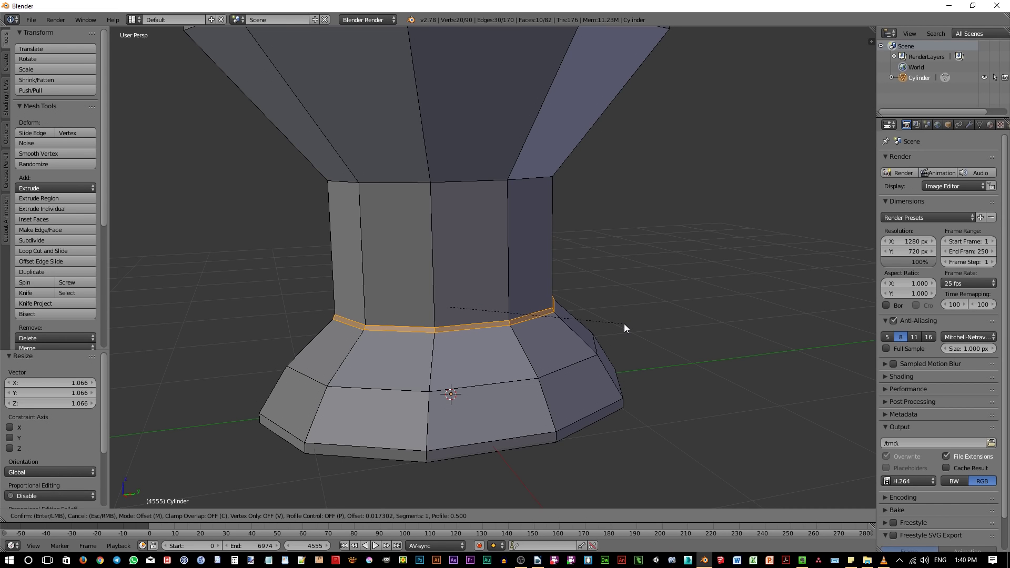
click(624, 324)
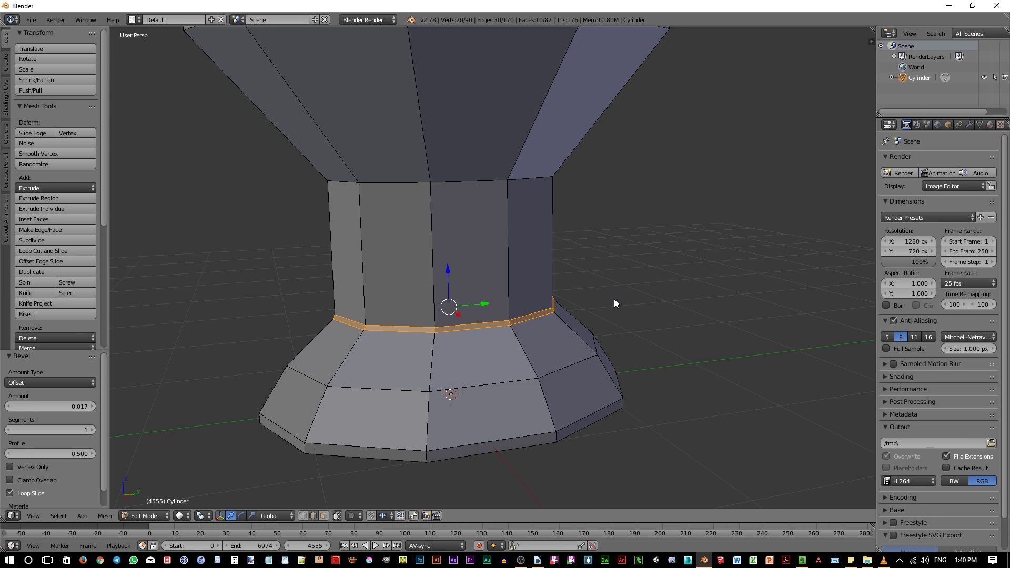
Bevel the edge loop where the column meets the upper flare by about 0.026 with one segment
shift+middle_drag(614, 298, 561, 288)
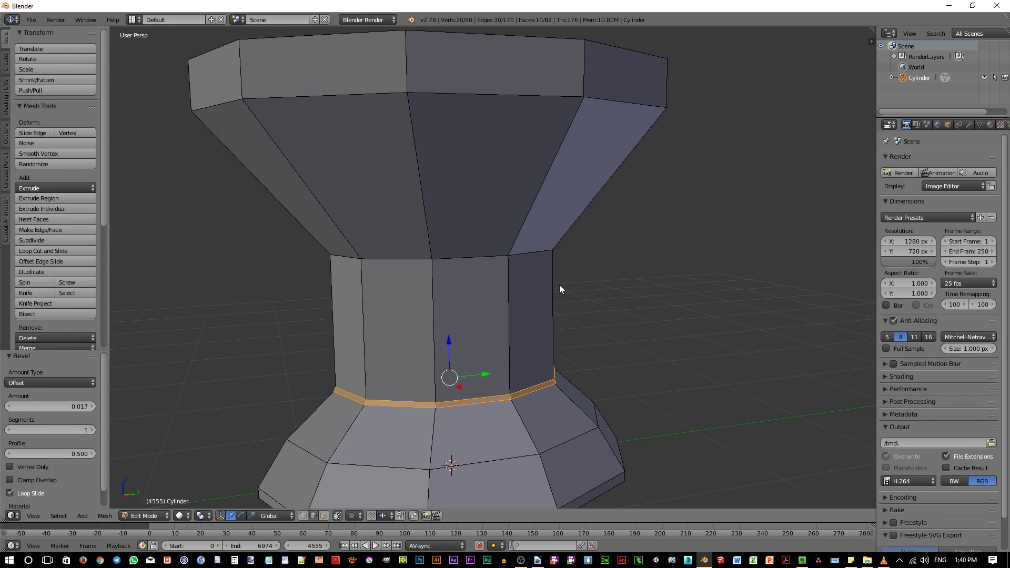
alt+right_click(478, 258)
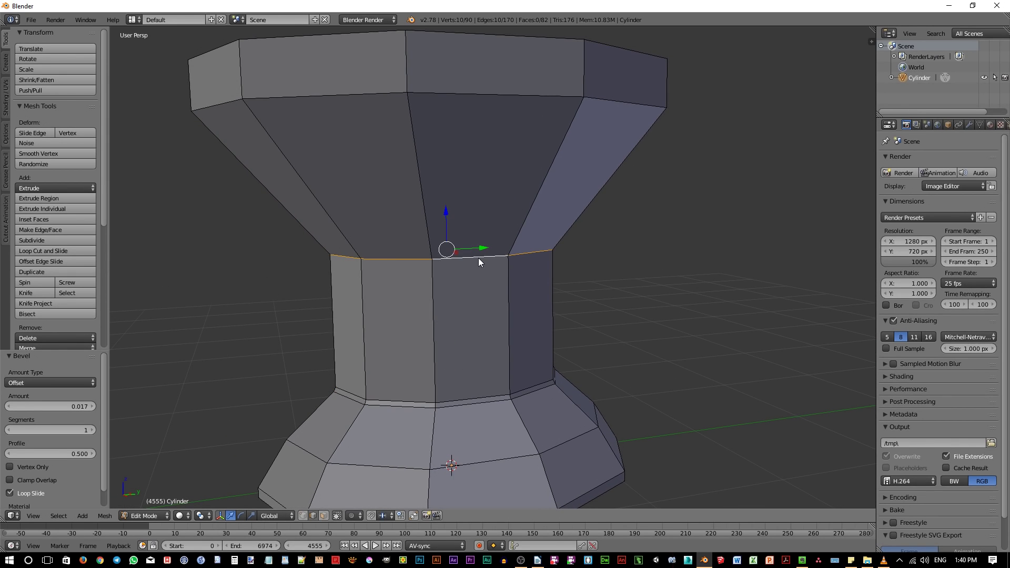
key(ctrl+b)
click(672, 301)
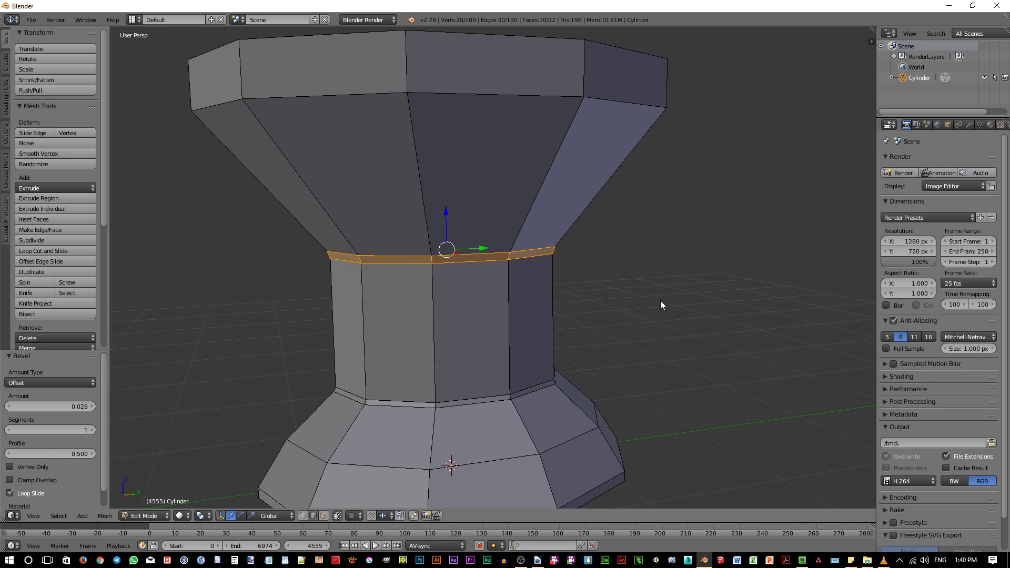
Add a loop cut around the upper flare, slide it by about -0.08, and scale it up by about 1.05
key(ctrl+r)
click(535, 192)
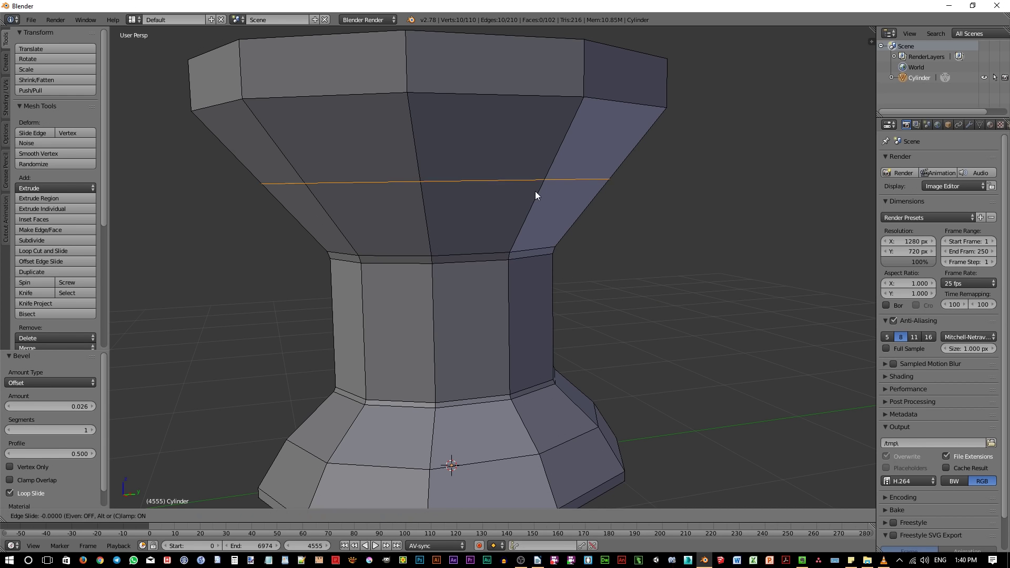
click(536, 186)
key(s)
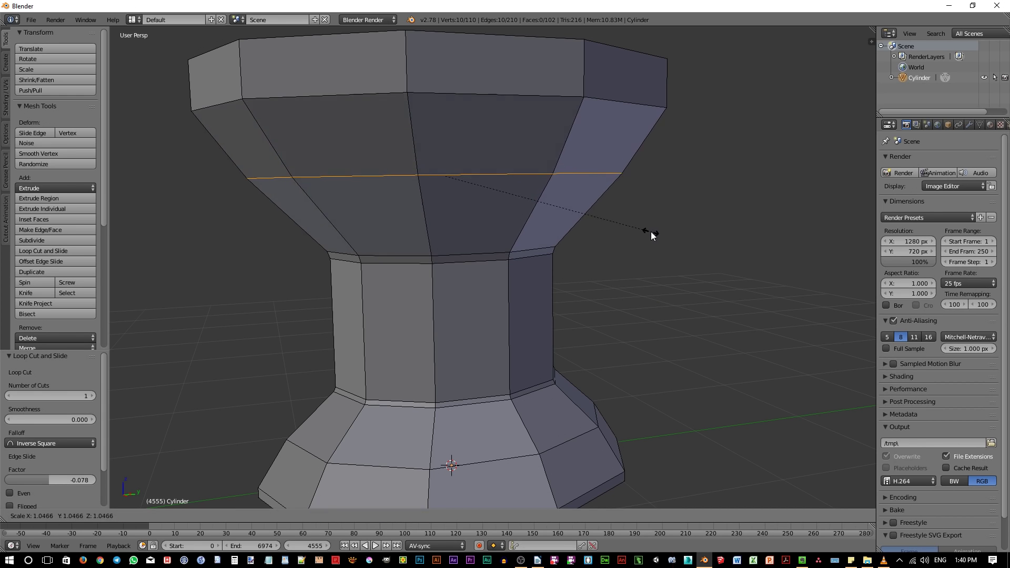
click(652, 234)
Switch to face selection and inset the pedestal's top face with a thickness of 0.3
scroll(652, 234, down, 3)
middle_drag(652, 234, 554, 302)
key(ctrl+Tab)
right_click(492, 172)
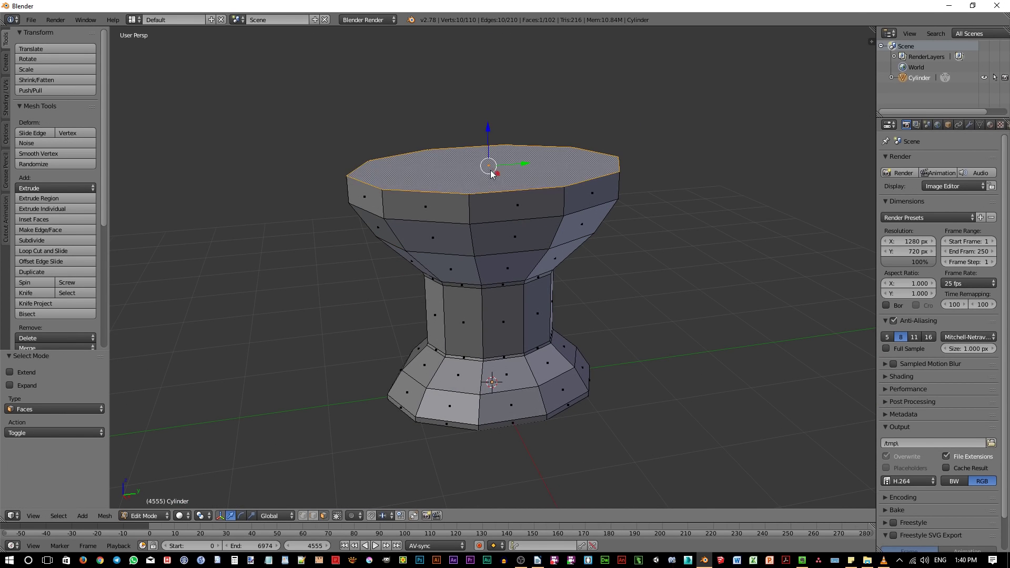
middle_drag(492, 173, 582, 289)
text(i)
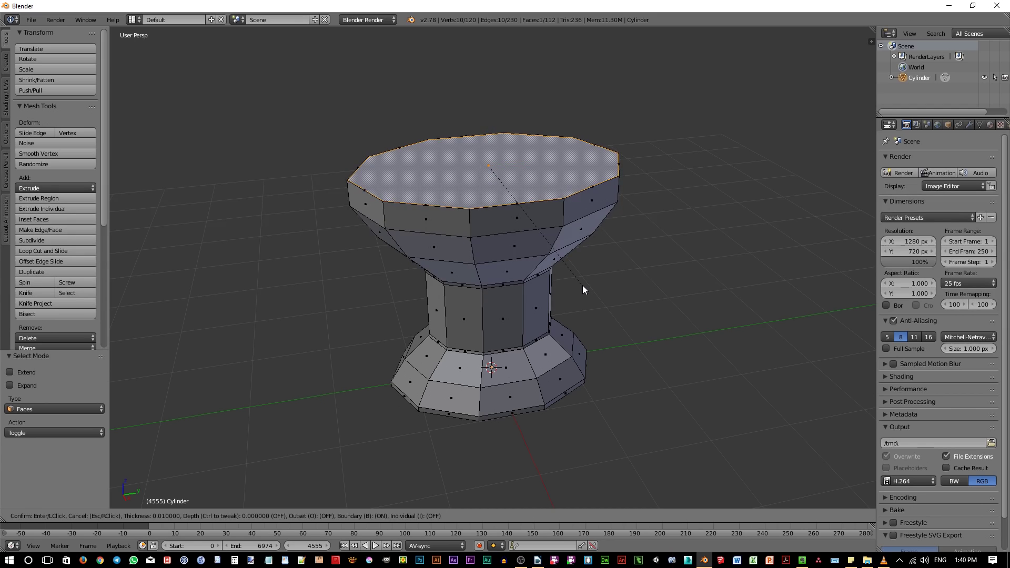
text(0.3)
key(Return)
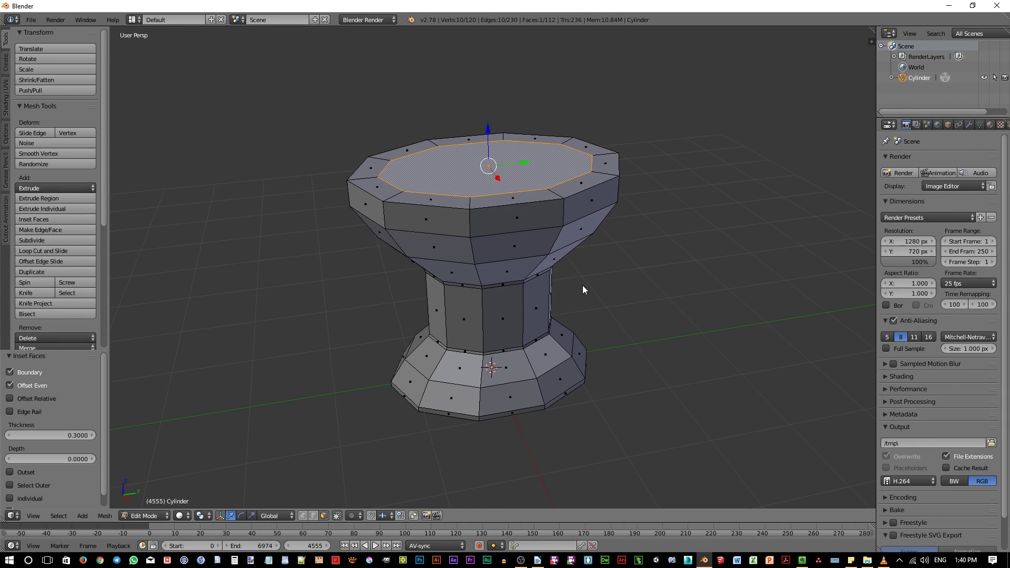
Extrude the inset top face by -0.3 to hollow out the bowl
scroll(528, 191, up, 2)
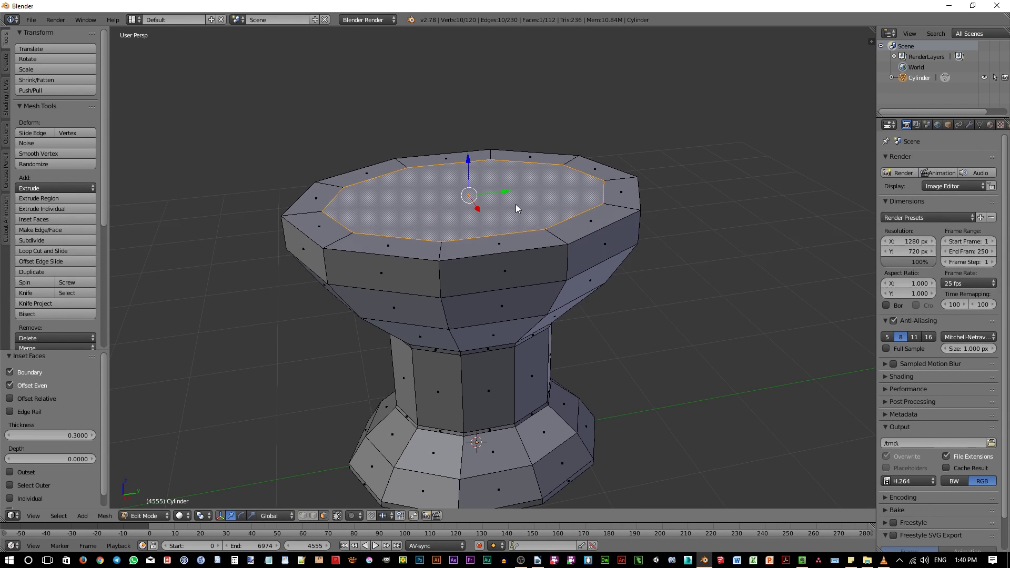
key(e)
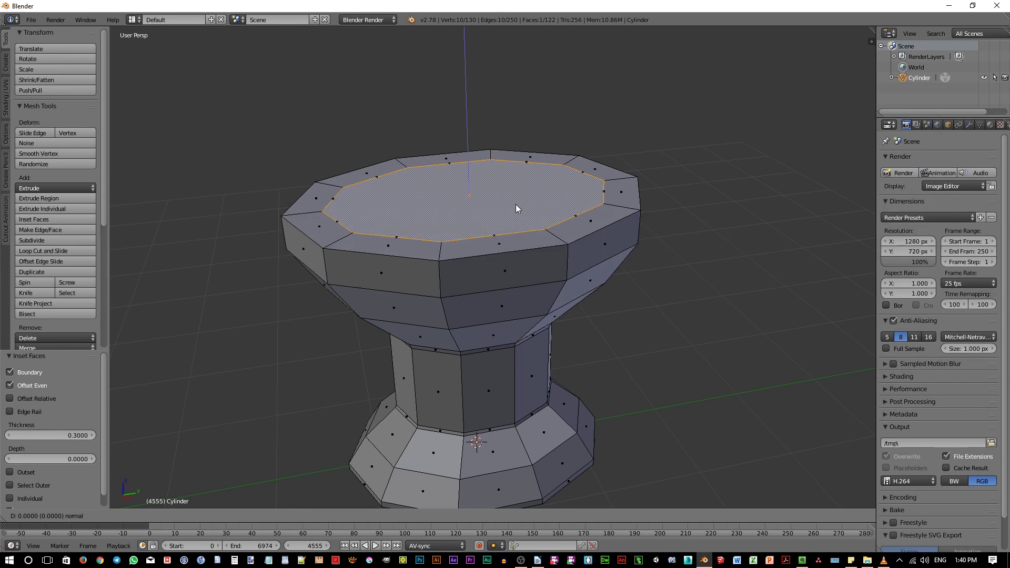
text(-0.3)
key(Return)
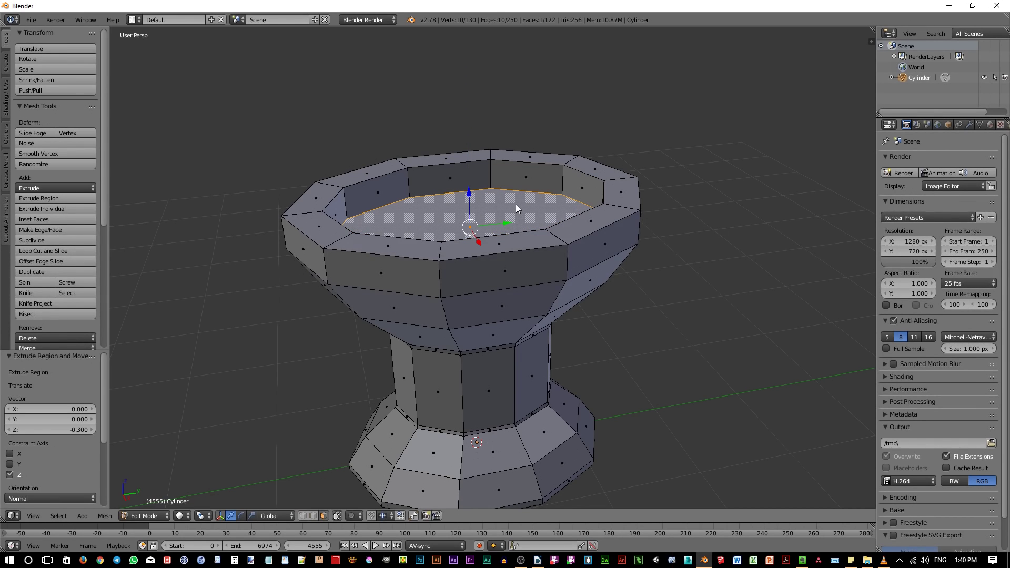
Inspect the hollowed pedestal in wireframe display and return to solid shading
middle_drag(583, 322, 549, 326)
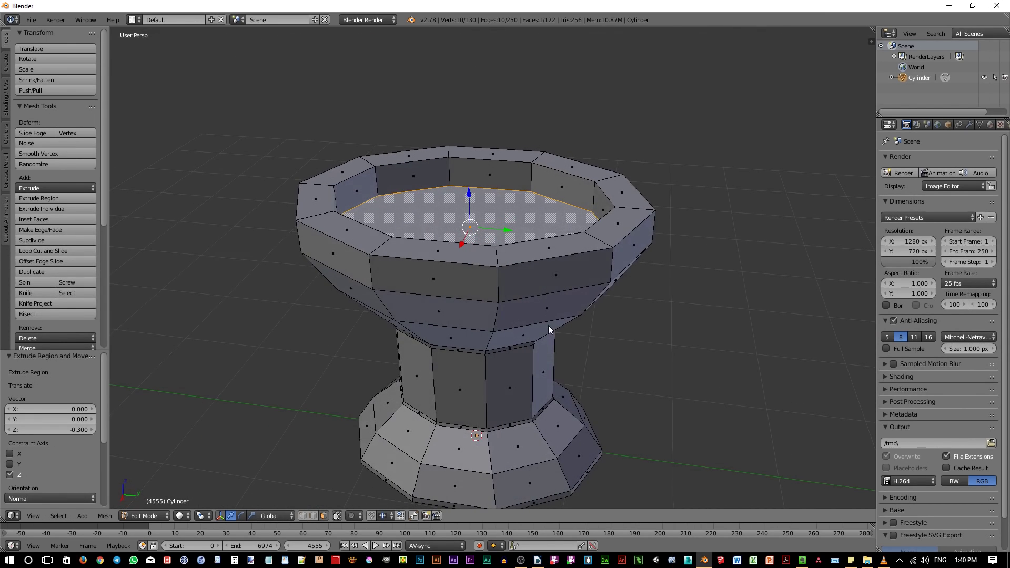
key(z)
mouse_move(548, 325)
middle_down()
mouse_move(591, 339)
mouse_move(544, 280)
mouse_move(483, 321)
mouse_move(520, 342)
mouse_move(541, 340)
middle_up()
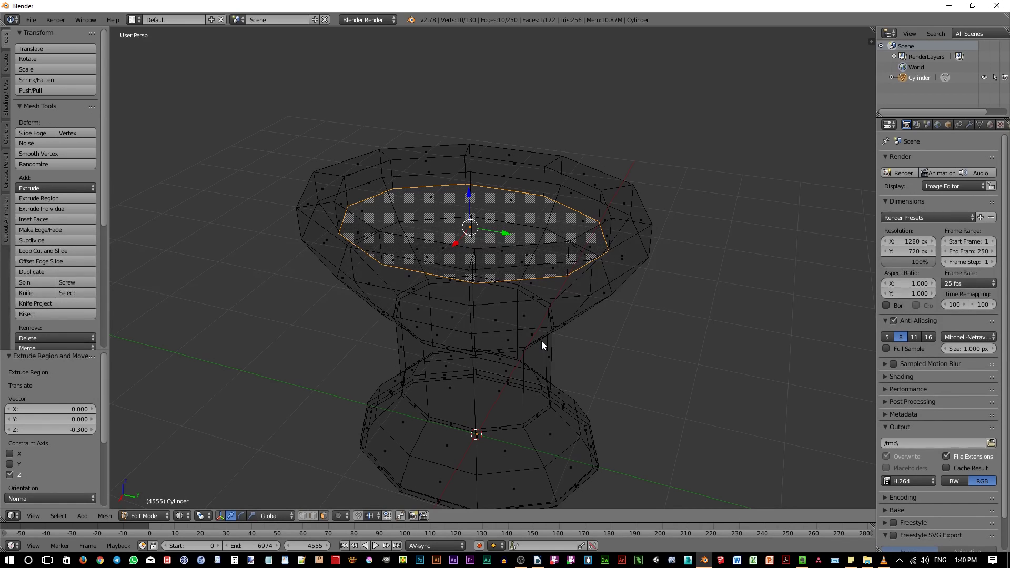
key(z)
middle_drag(541, 340, 537, 342)
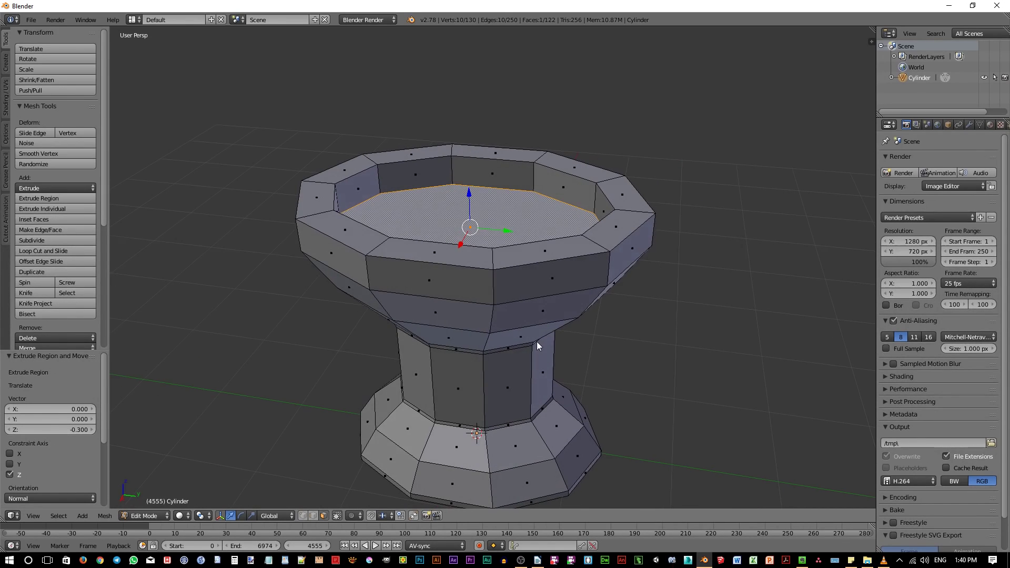
Turn off limiting the selection to visible geometry so hidden edges show through the solid mesh
click(338, 516)
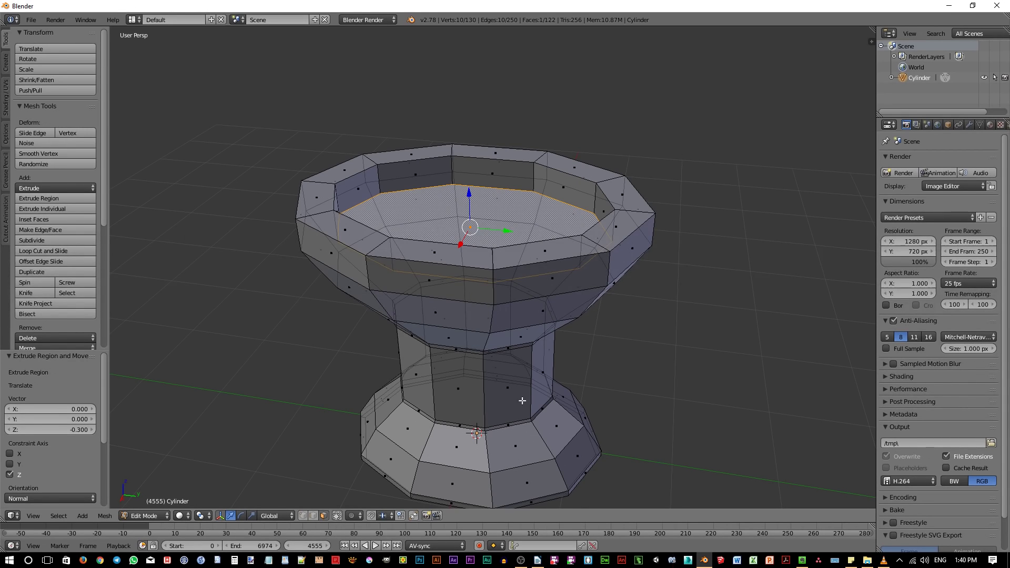
middle_drag(534, 390, 511, 281)
scroll(512, 280, up, 2)
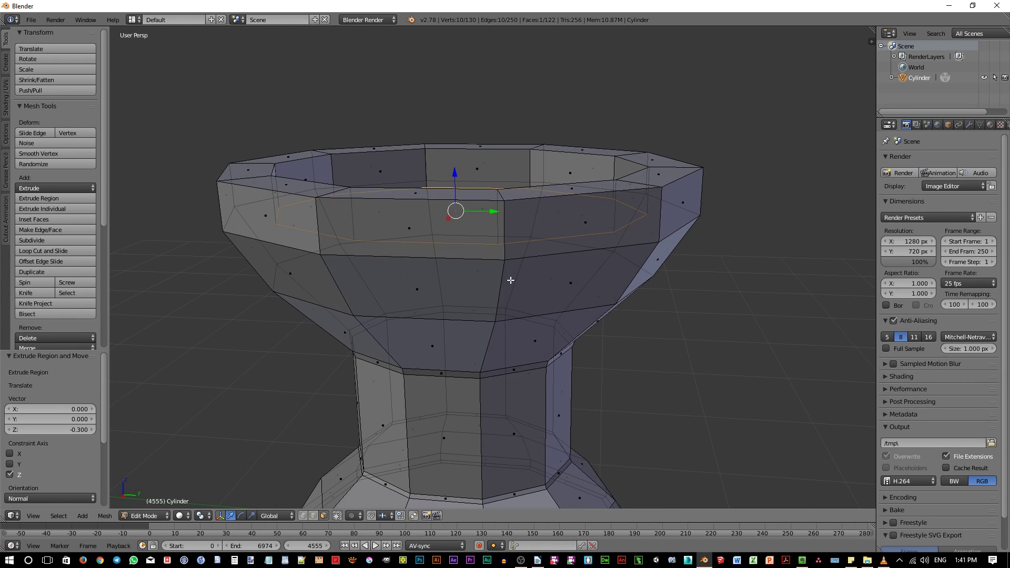
Extrude the bowl's recessed face in place with no offset and scale the new face uniformly by 1.1
key(e)
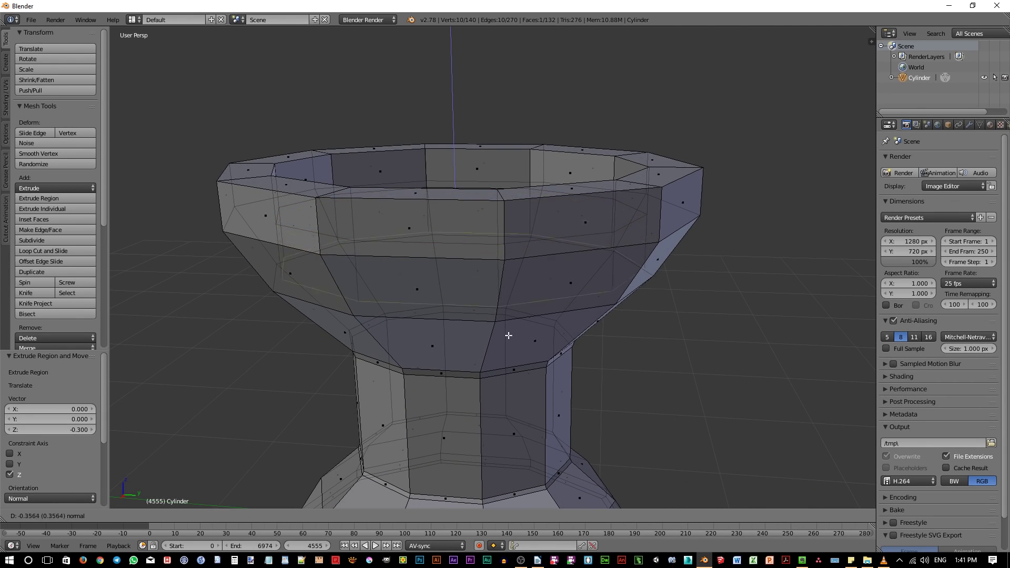
right_click(665, 382)
middle_drag(516, 295, 470, 314)
scroll(422, 192, up, 2)
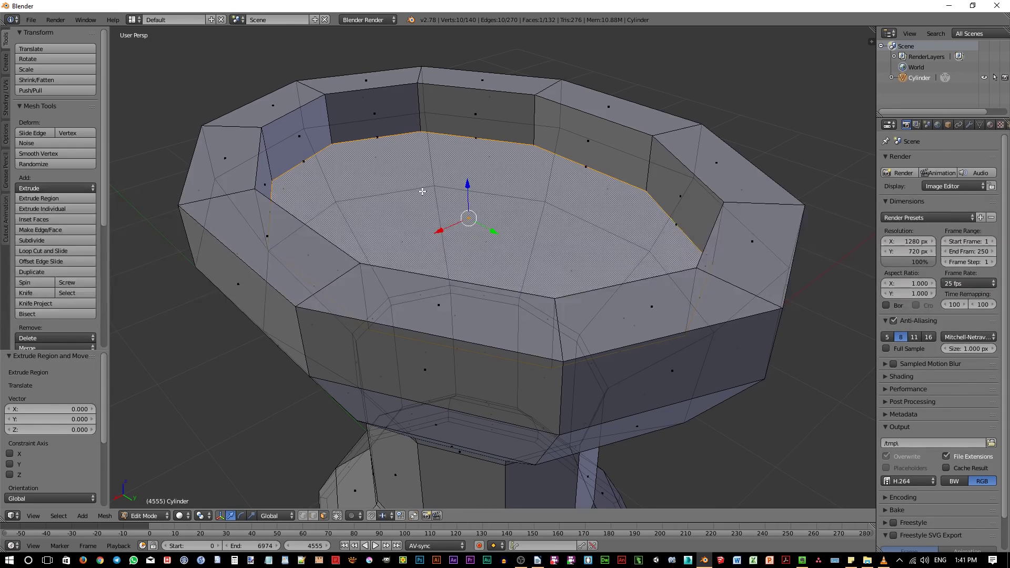
middle_drag(423, 192, 453, 217)
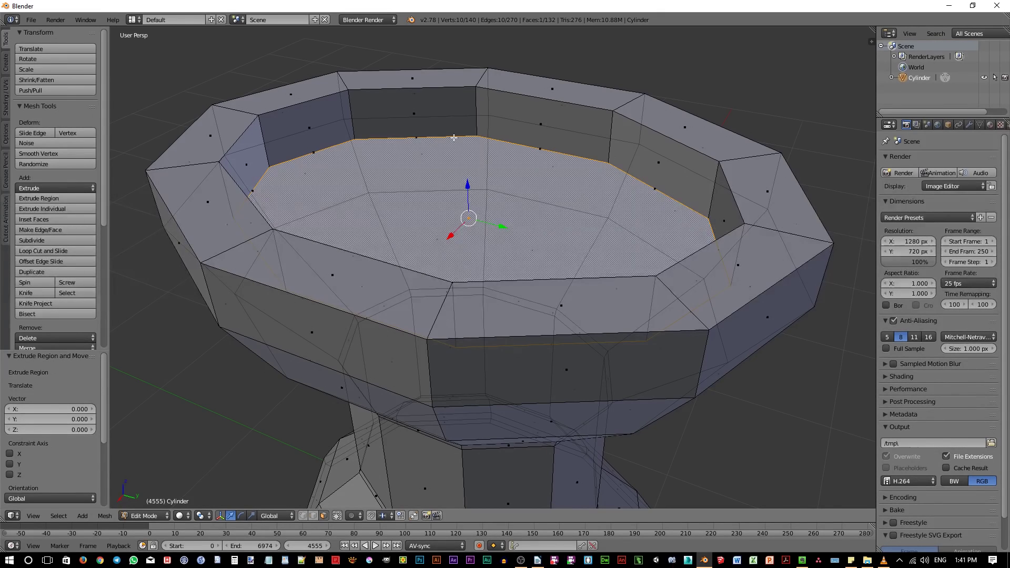
mouse_move(475, 347)
middle_down()
mouse_move(488, 338)
mouse_move(477, 342)
middle_up()
key(s)
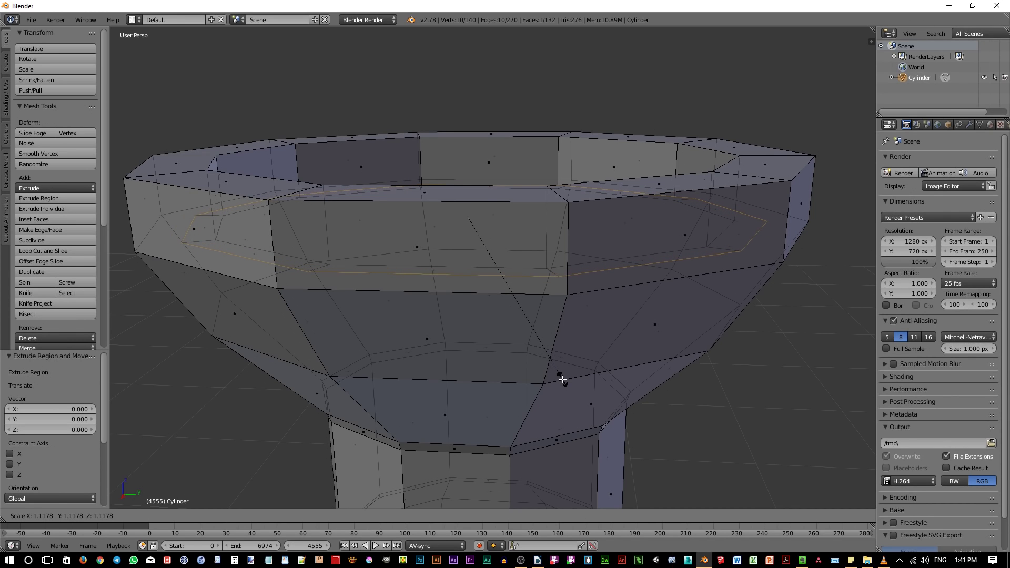
text(1.1)
key(Return)
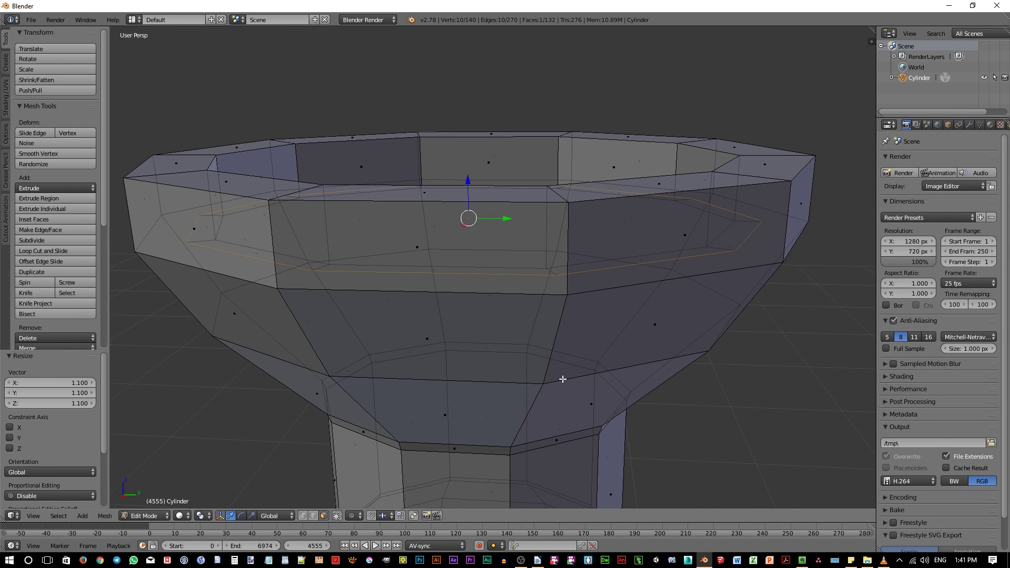
Extrude the bowl's inner floor face by -0.35 and scale it uniformly by 0.8
key(e)
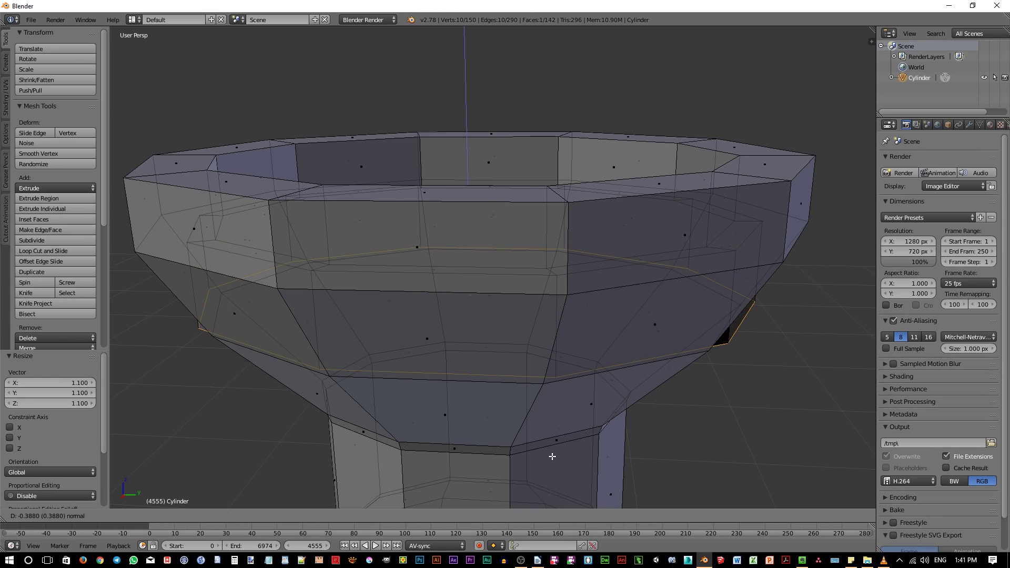
text(-0.35)
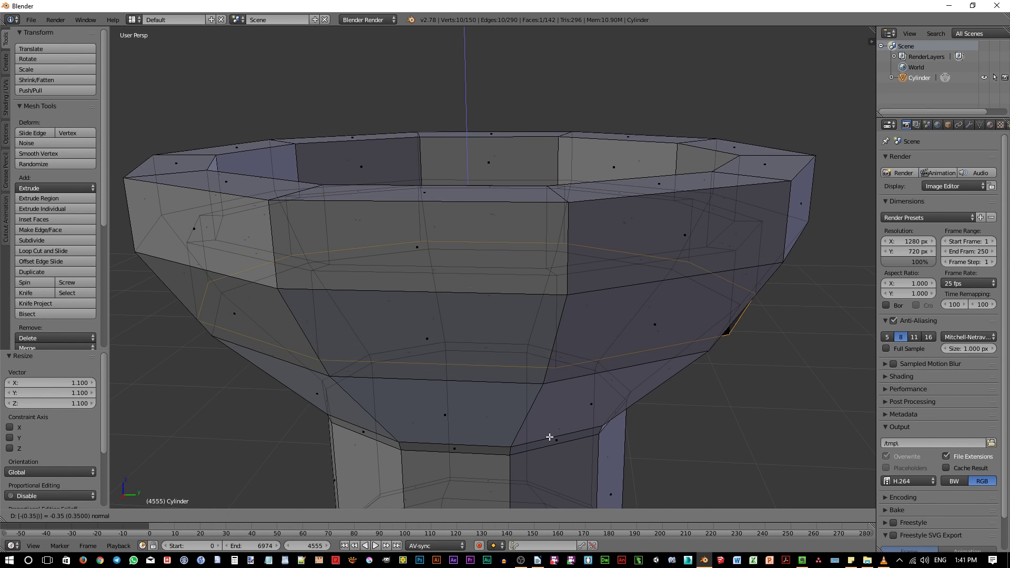
key(Return)
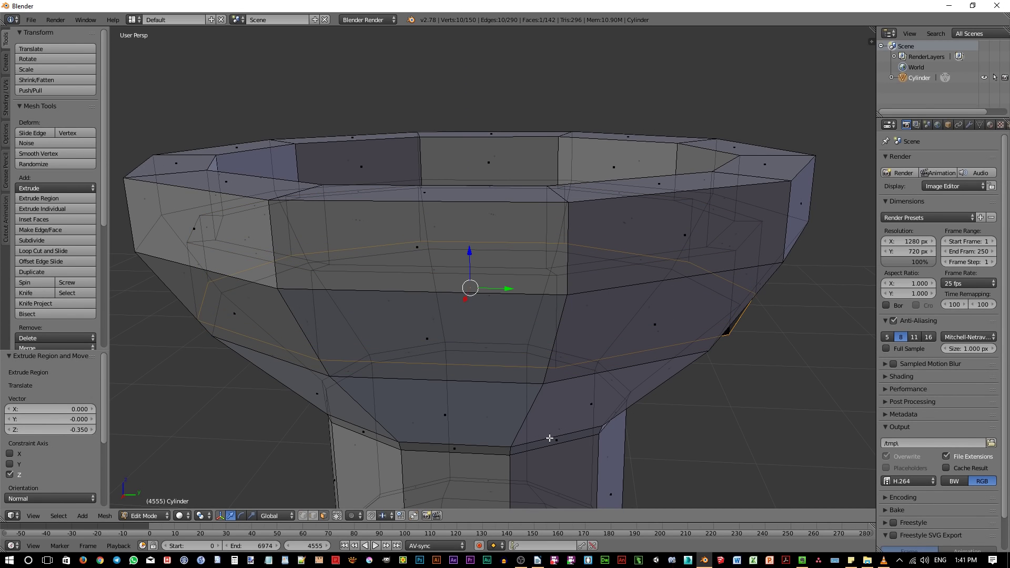
text(s)
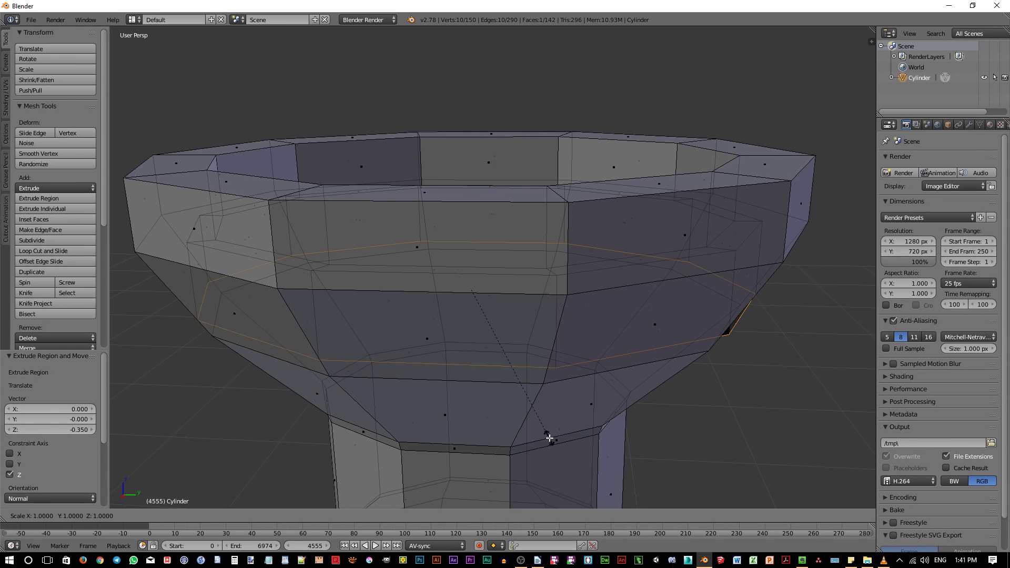
text(0.8)
key(Return)
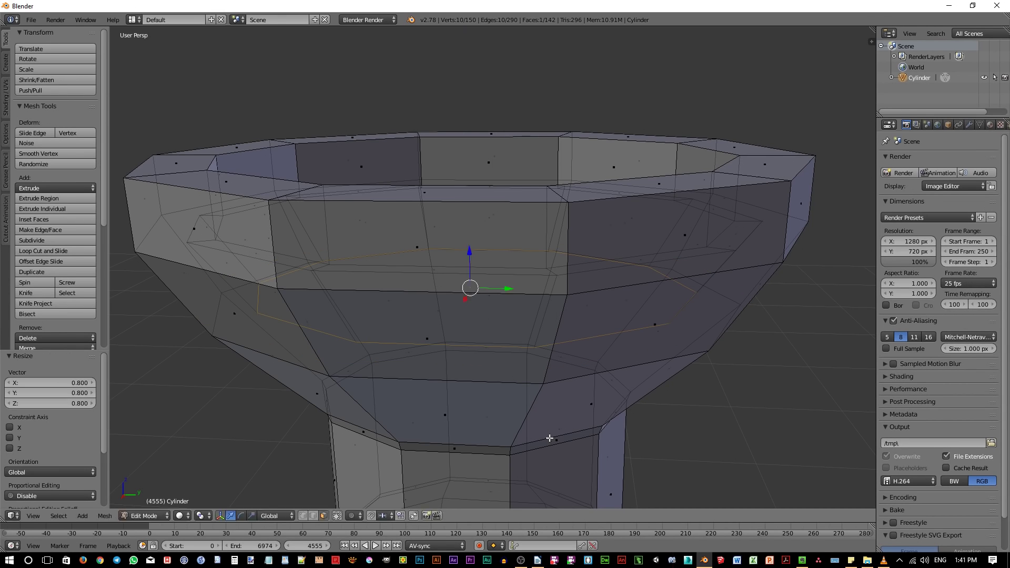
Extrude the inner floor face another -0.35 and scale it uniformly by 0.5
text(e-0.35)
key(Return)
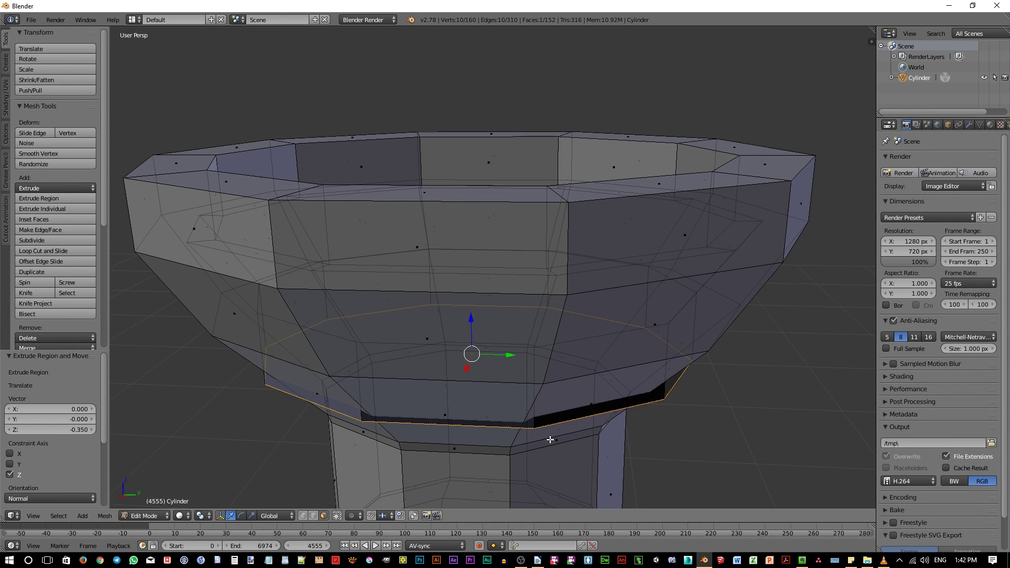
key(s)
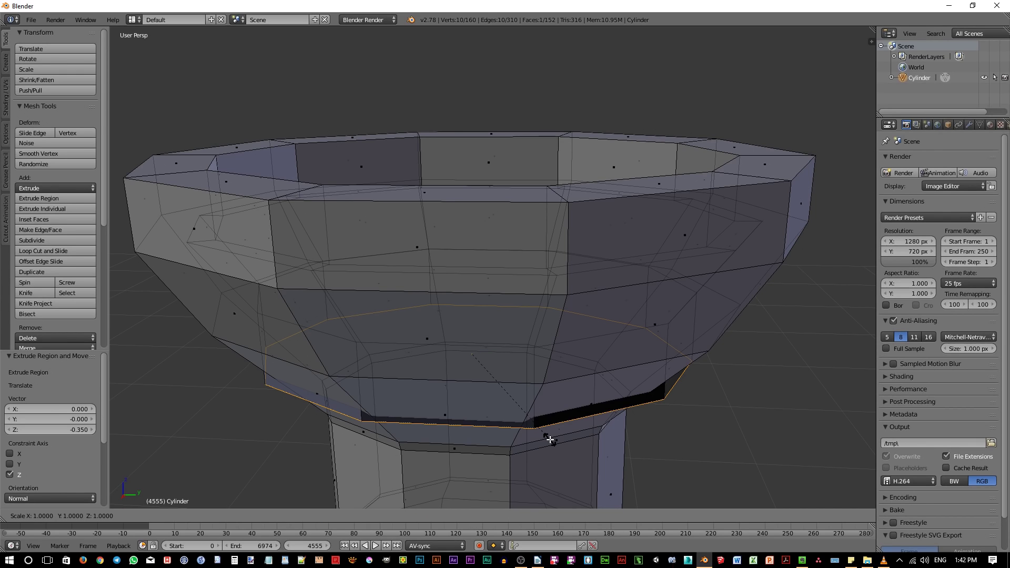
text(0.)
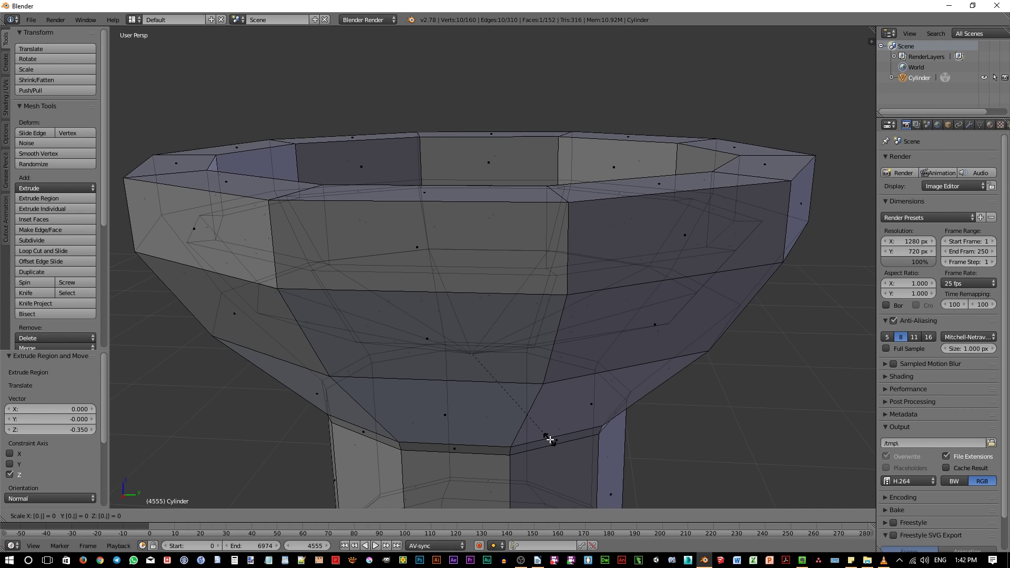
text(5)
key(Return)
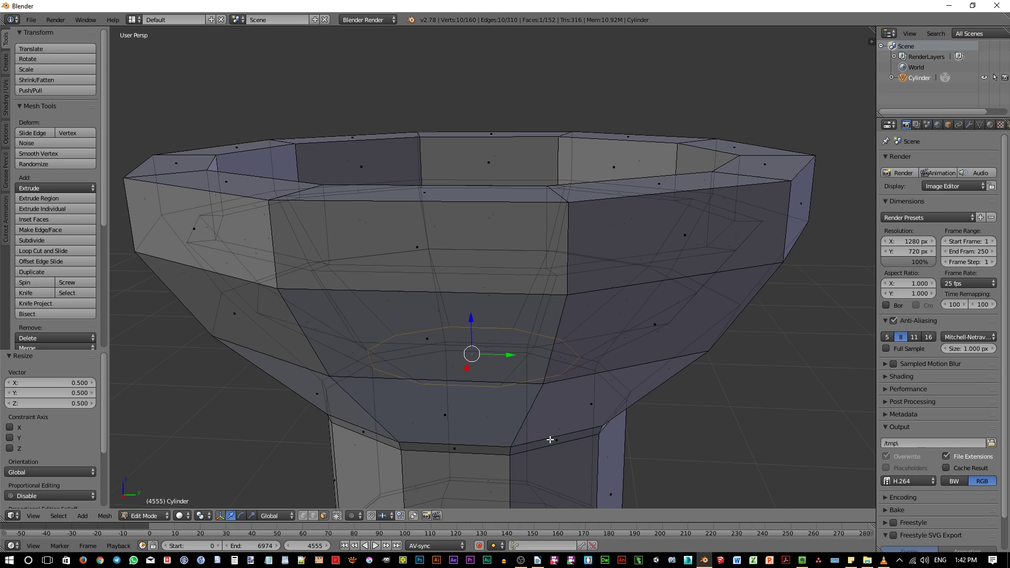
Scale the bowl's inner floor face by 0.75 along the Y axis only
middle_drag(573, 419, 551, 455)
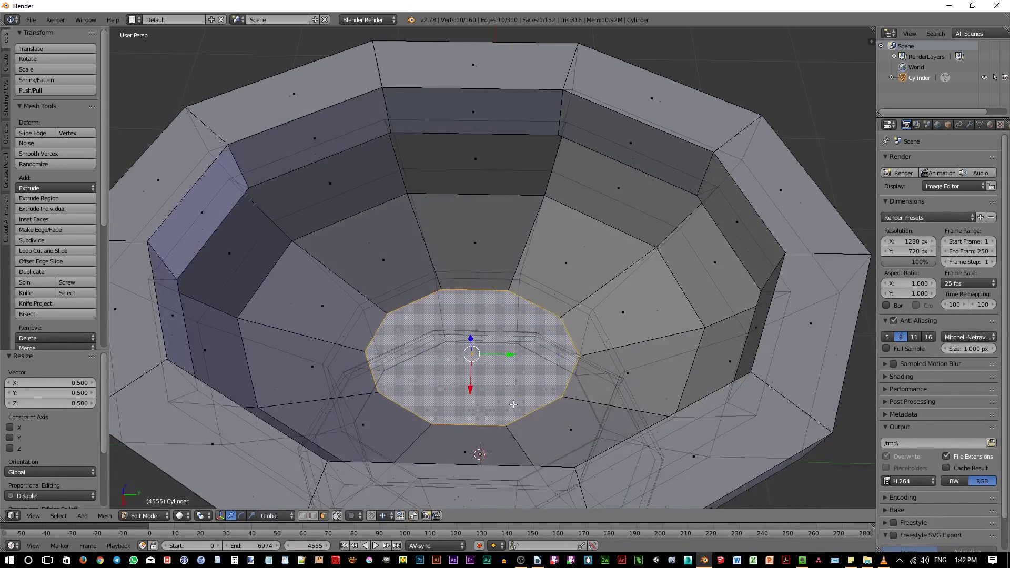
middle_drag(513, 404, 530, 405)
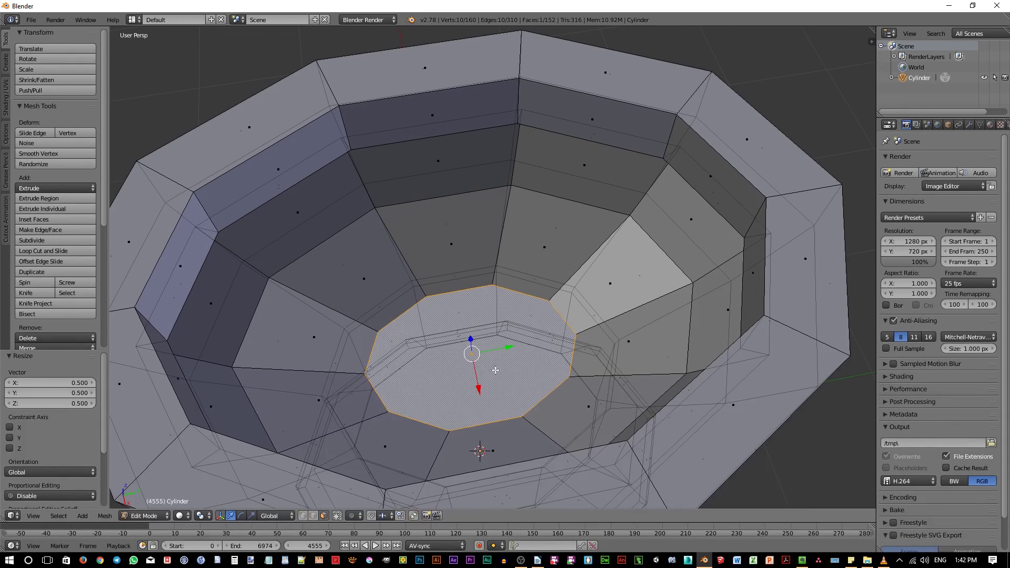
key(s)
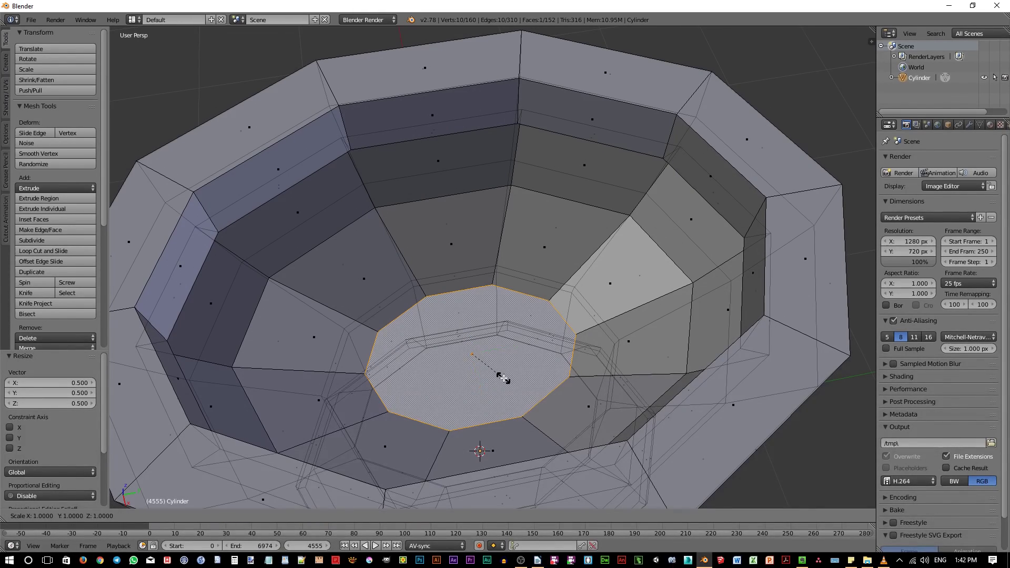
key(y)
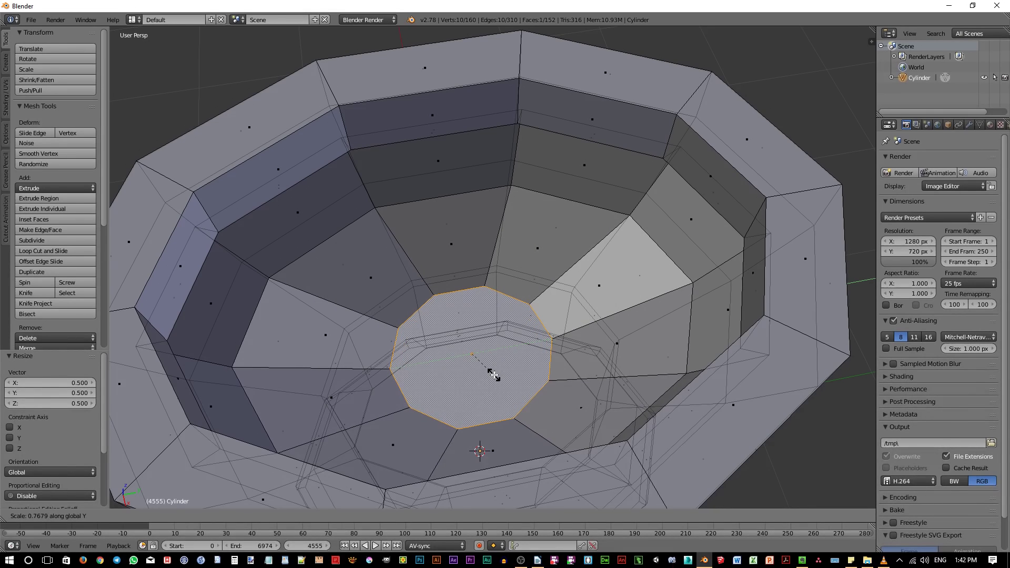
text(0.75)
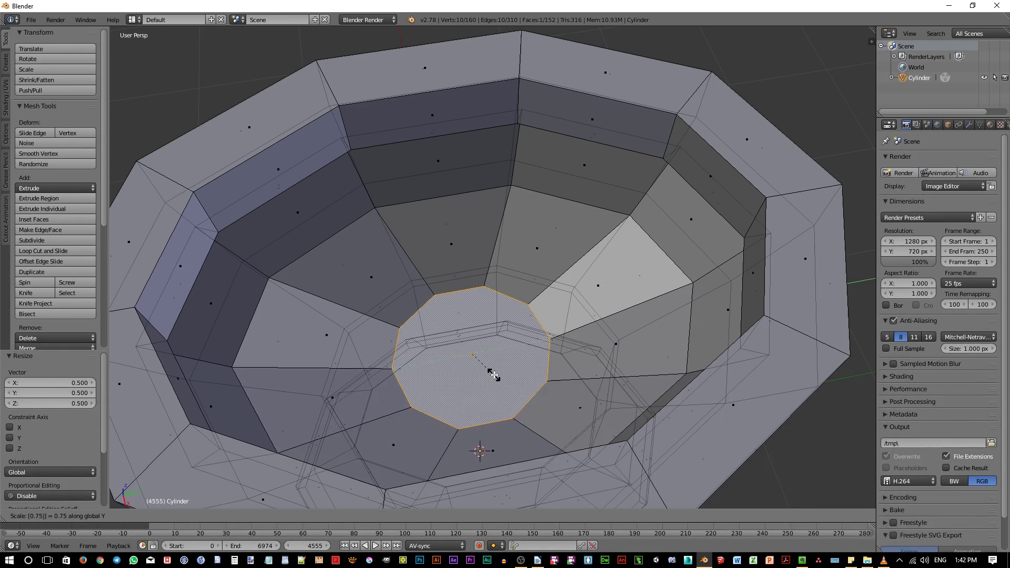
key(Return)
Move the inner floor face about 0.46 along the Y axis so it sits off-centre in the bowl
middle_drag(570, 440, 519, 359)
key(g)
key(y)
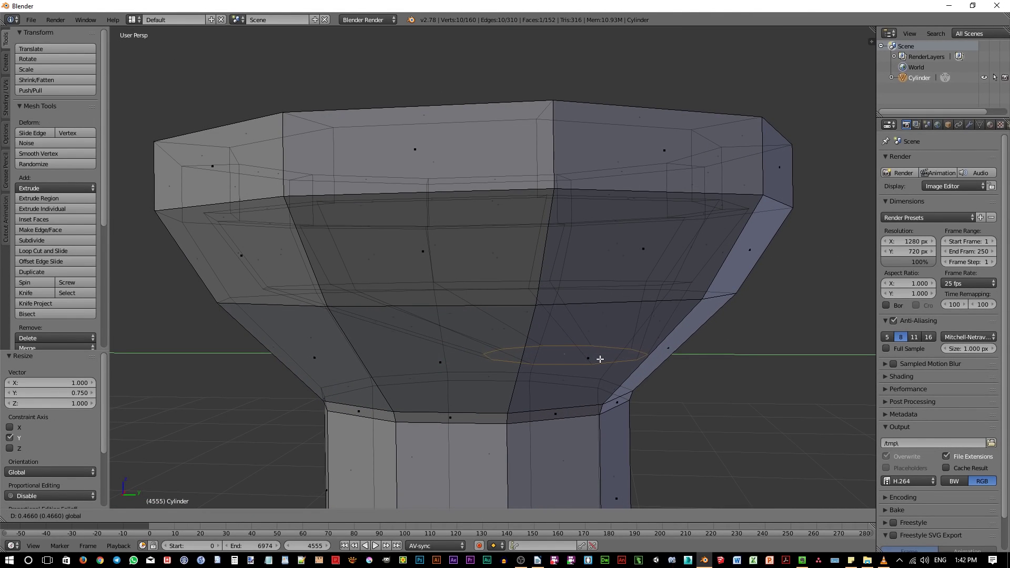
click(598, 359)
Examine the whole pedestal from several angles to compare the offset inner floor with the outer walls and column
scroll(557, 398, down, 3)
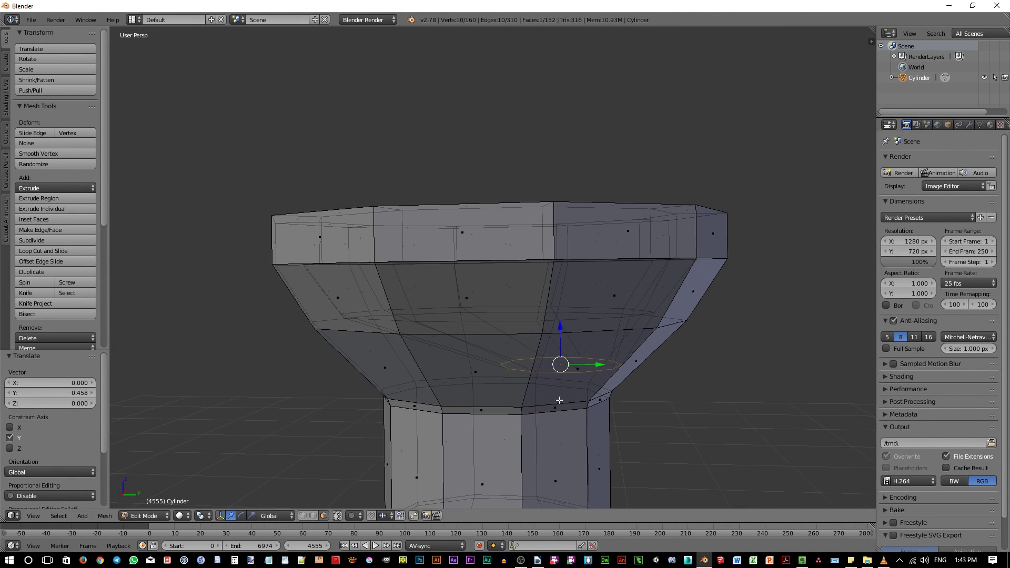
shift+middle_drag(558, 398, 542, 326)
scroll(541, 325, up, 2)
scroll(602, 347, down, 2)
middle_drag(601, 348, 598, 356)
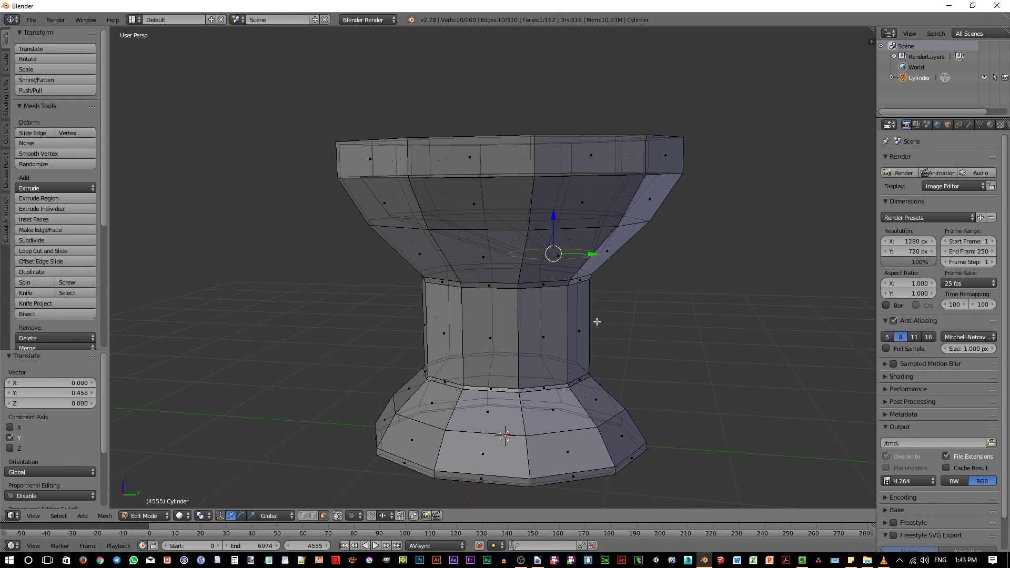
middle_drag(530, 374, 553, 365)
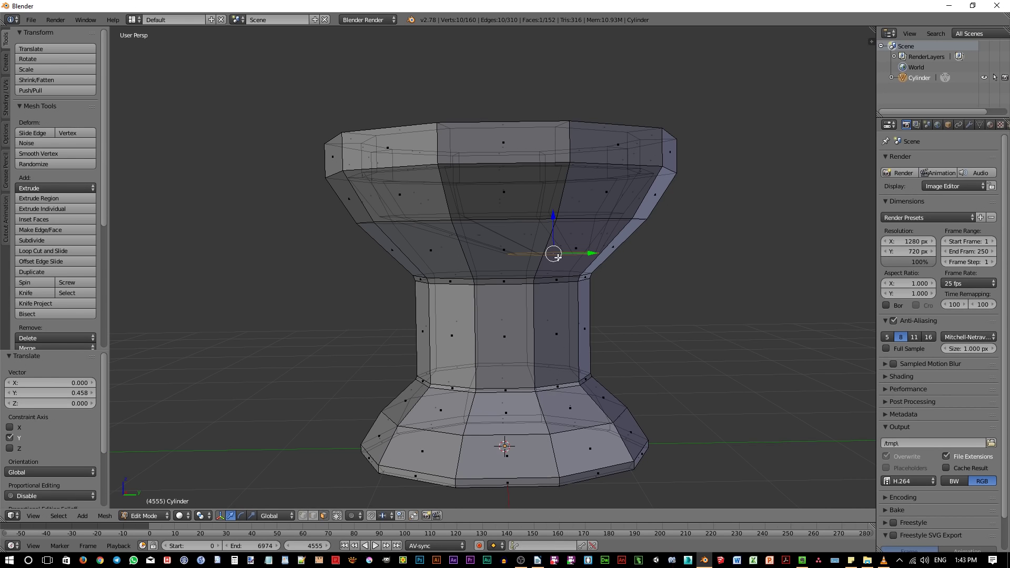
middle_drag(561, 349, 601, 397)
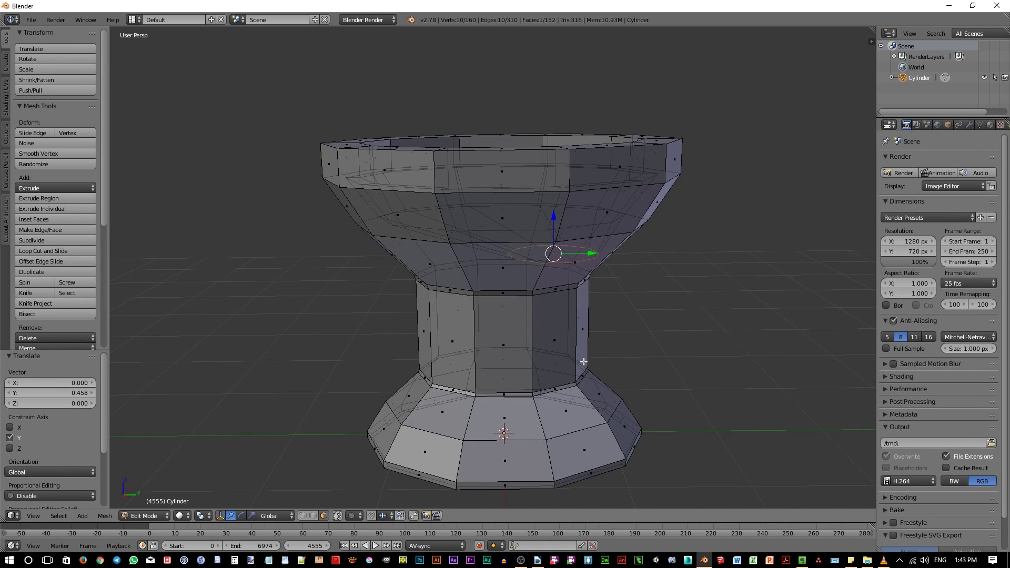
scroll(529, 351, up, 2)
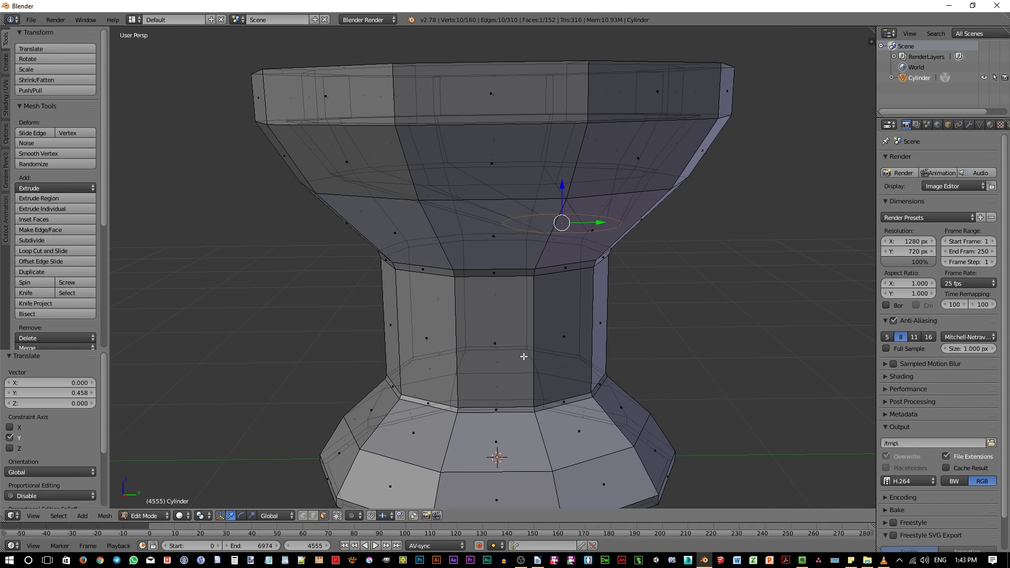
Clear the selection and try face loop selection on the column, both vertically and horizontally, ending with its horizontal ring of tall faces
key(a)
middle_drag(528, 372, 547, 354)
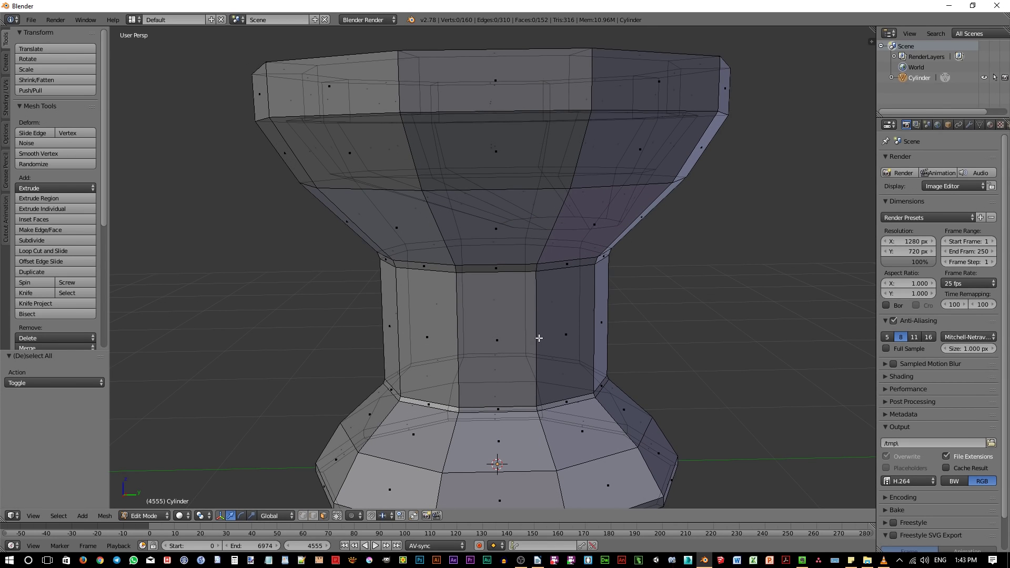
alt+right_click(538, 338)
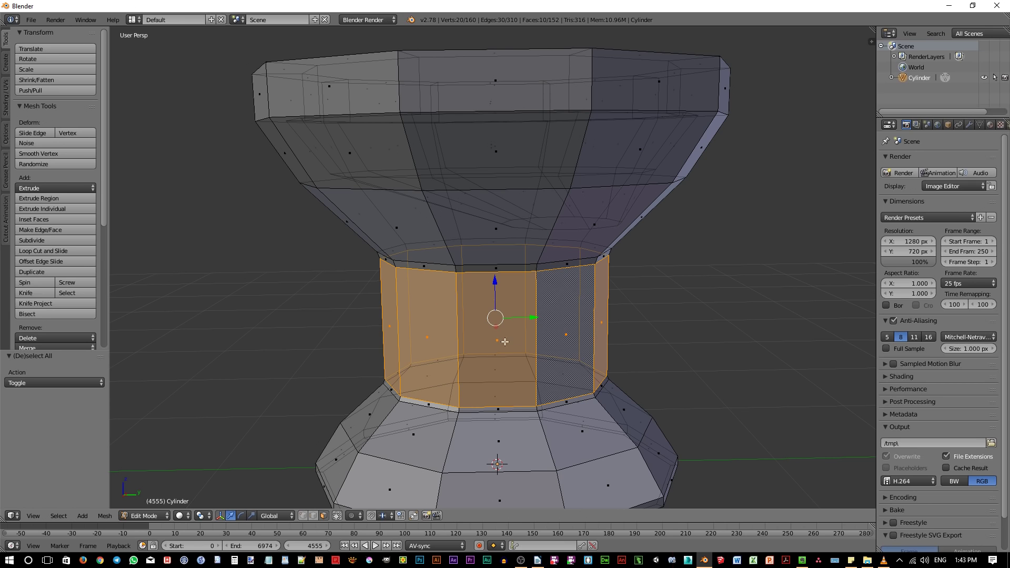
middle_drag(528, 352, 519, 351)
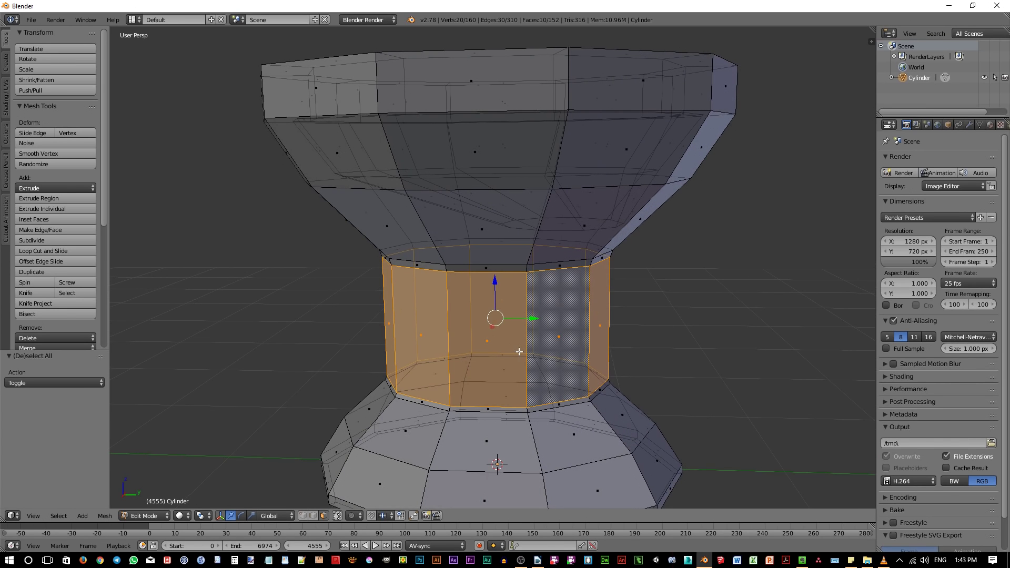
alt+click(472, 272)
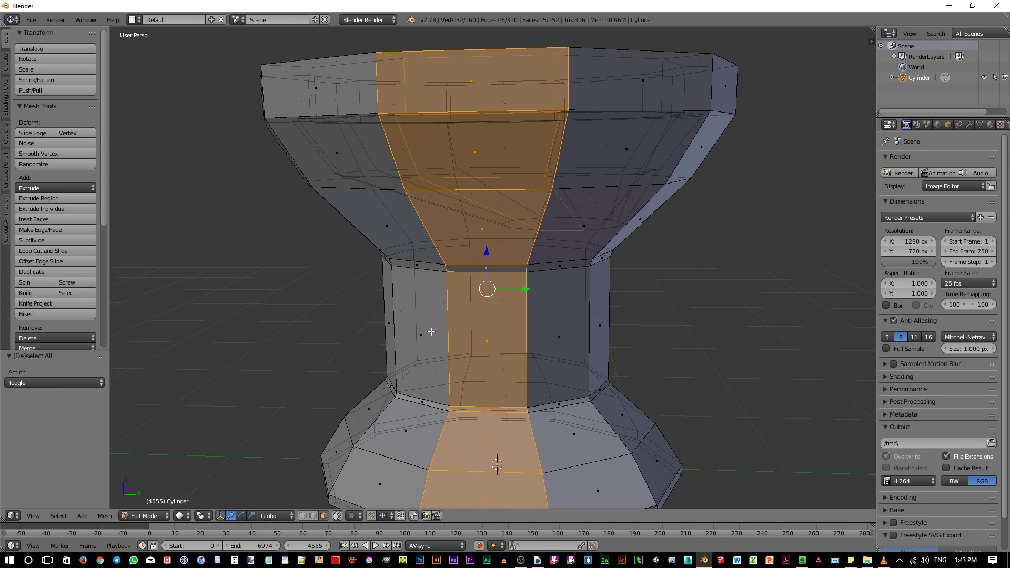
alt+click(526, 329)
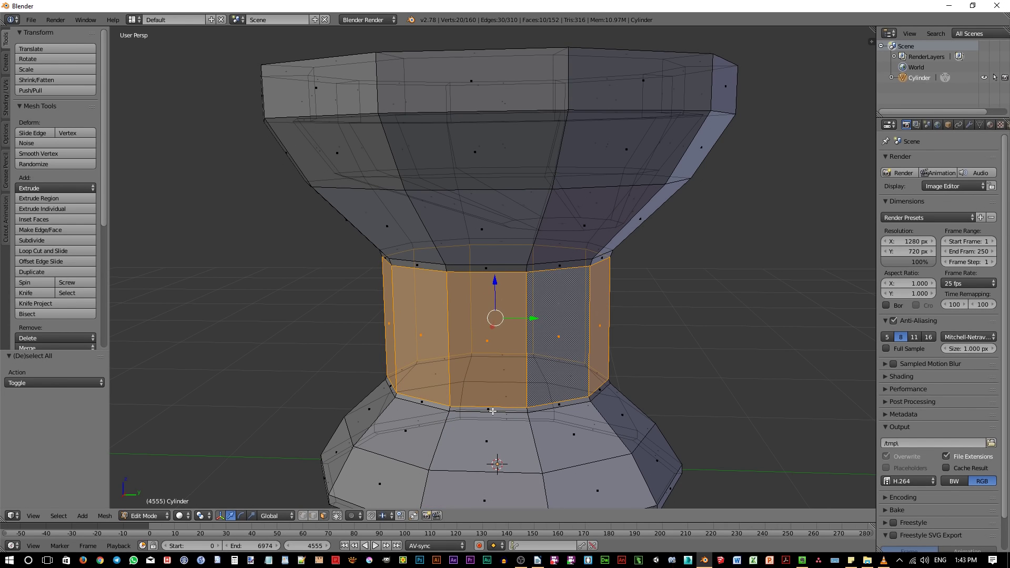
Grow the selection to include the thin bevel bands above and below the column, and move it about 0.29 along Y
mouse_move(584, 410)
middle_down()
mouse_move(597, 392)
mouse_move(571, 402)
middle_up()
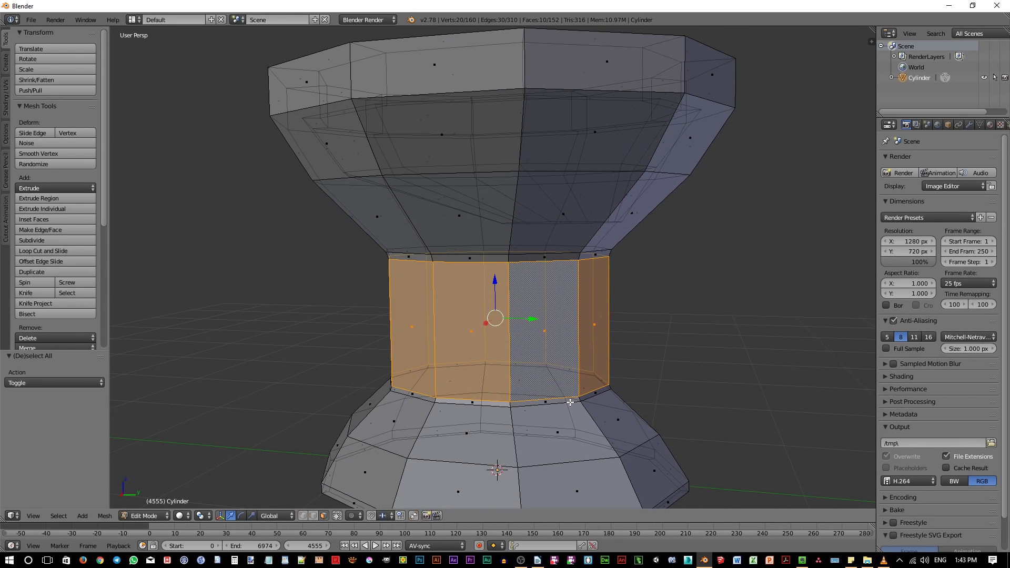
key(ctrl+KP_Add)
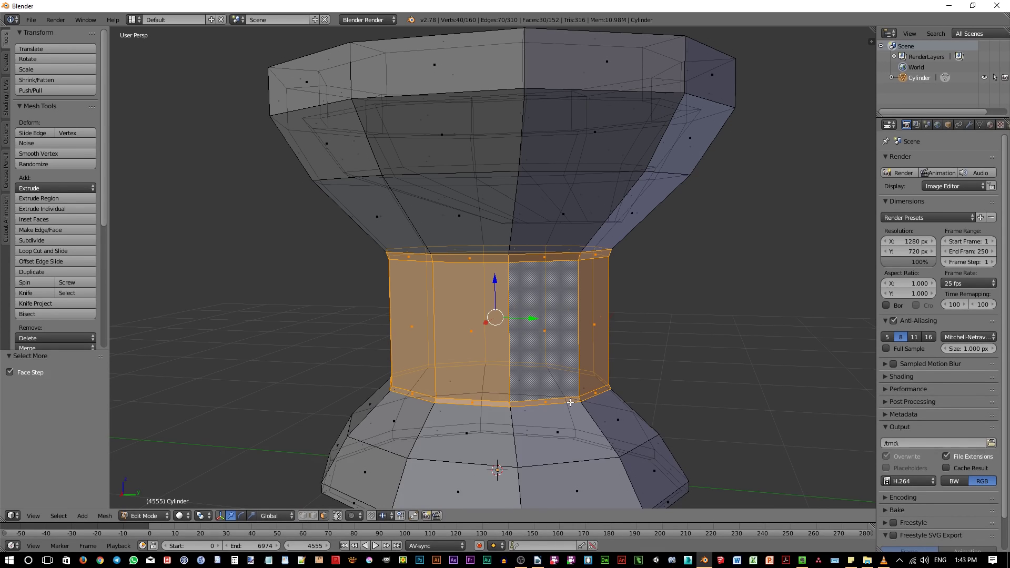
key(ctrl+KP_Add)
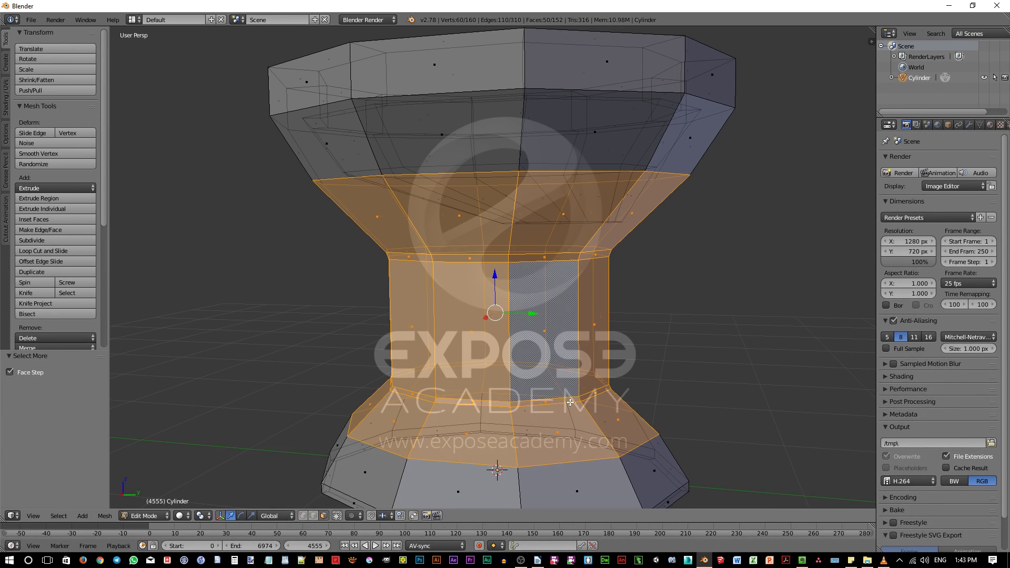
key(ctrl+KP_Subtract)
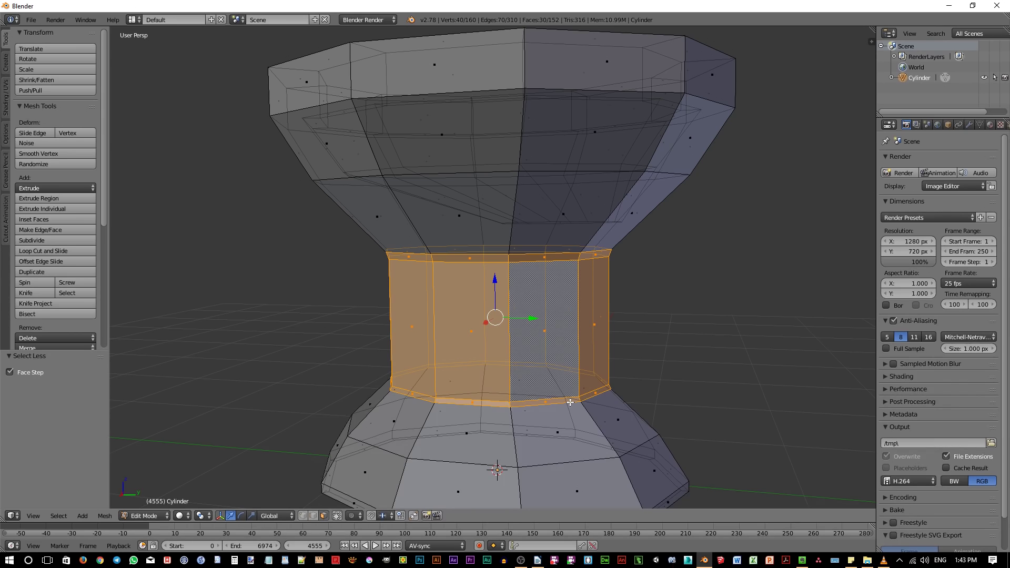
middle_drag(553, 382, 571, 377)
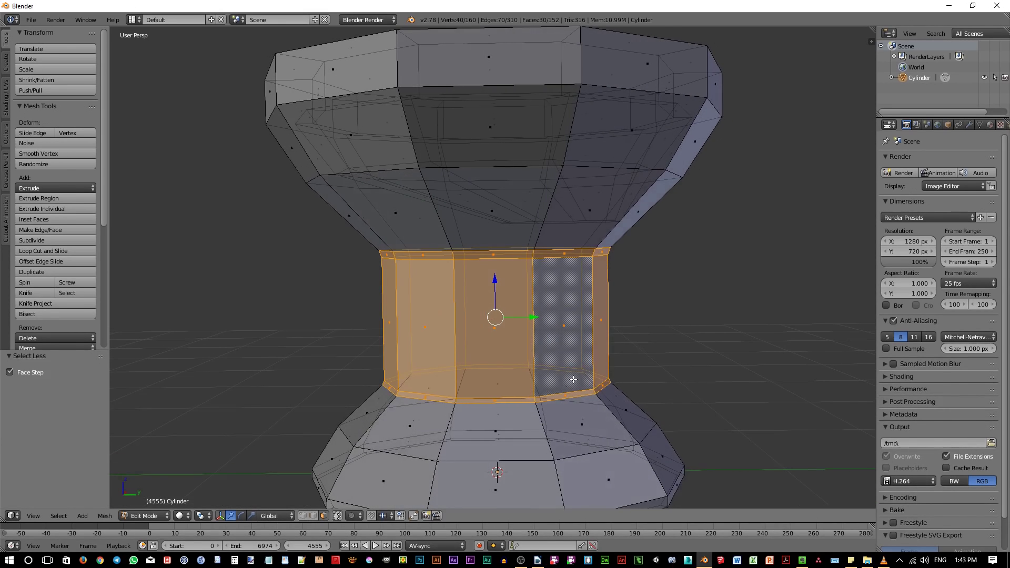
drag(523, 317, 565, 320)
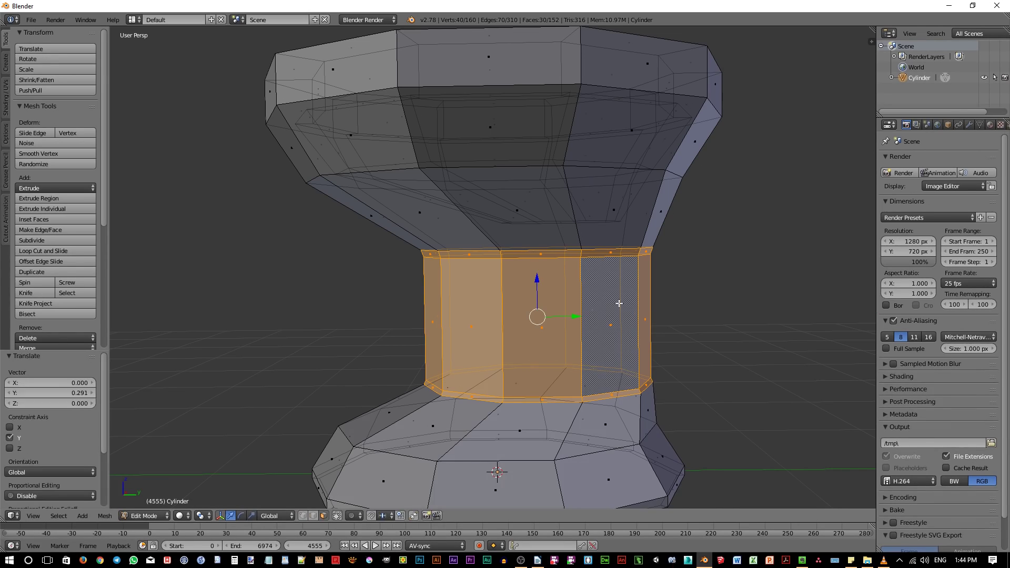
Select the bowl's inner floor face, extrude it down about -0.14 and scale it uniformly to about 0.88
middle_drag(564, 321, 622, 349)
right_click(572, 281)
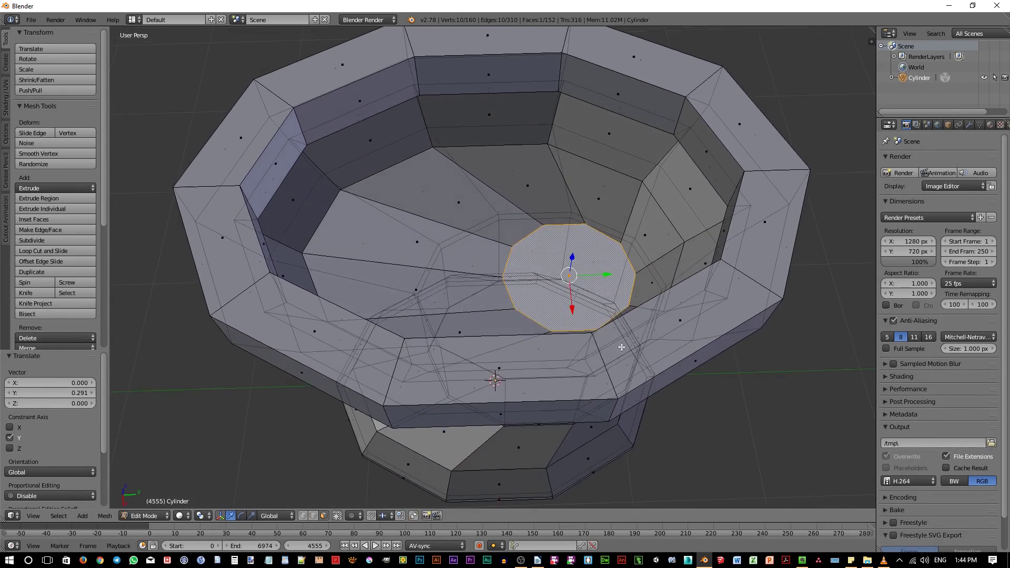
key(e)
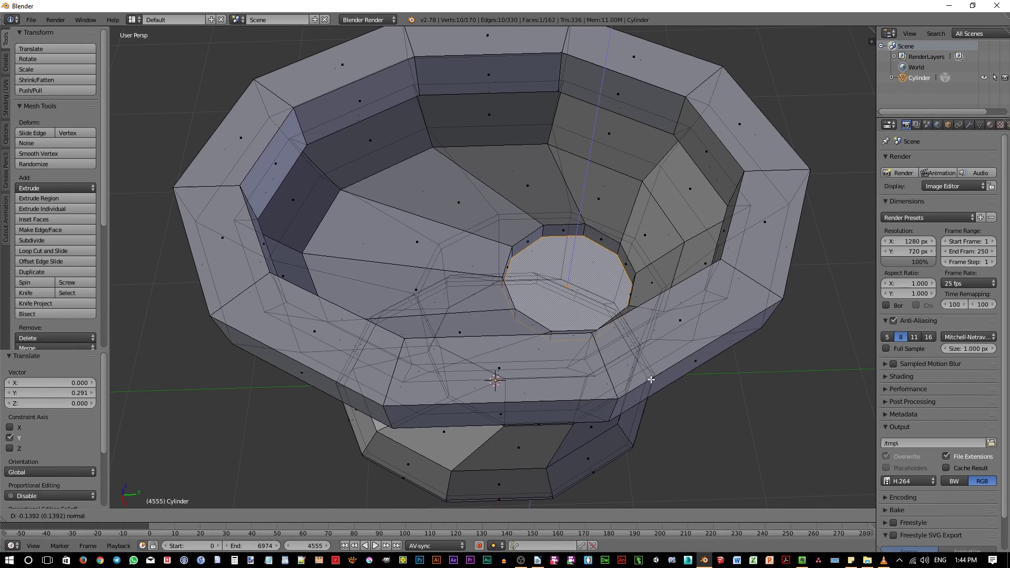
click(652, 381)
key(s)
click(628, 398)
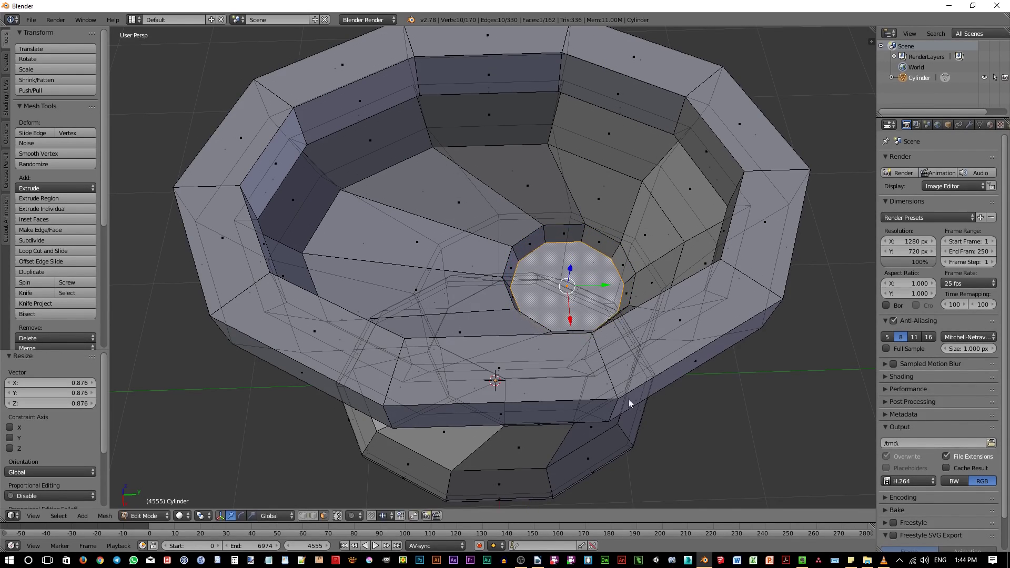
Extrude the drain face down about -0.51, scale it to about 0.68 and rotate it about -37° around X
middle_drag(628, 399, 585, 347)
key(e)
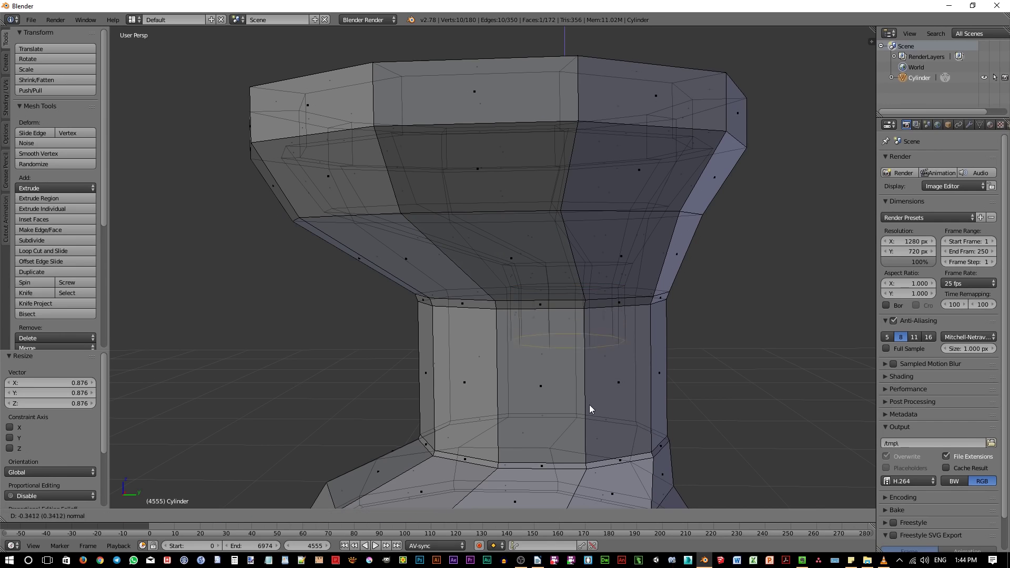
click(591, 428)
key(s)
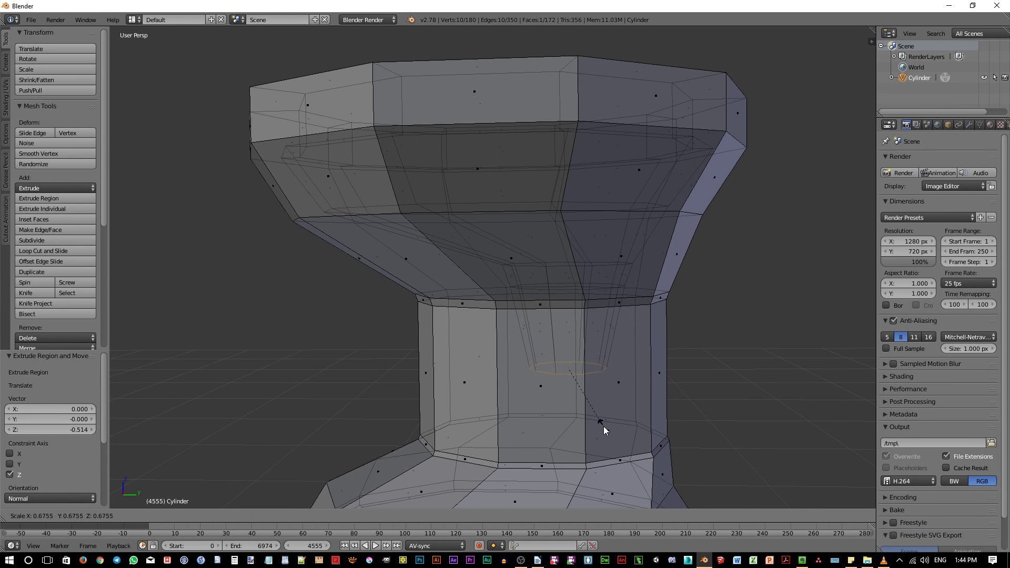
click(604, 426)
key(r)
key(x)
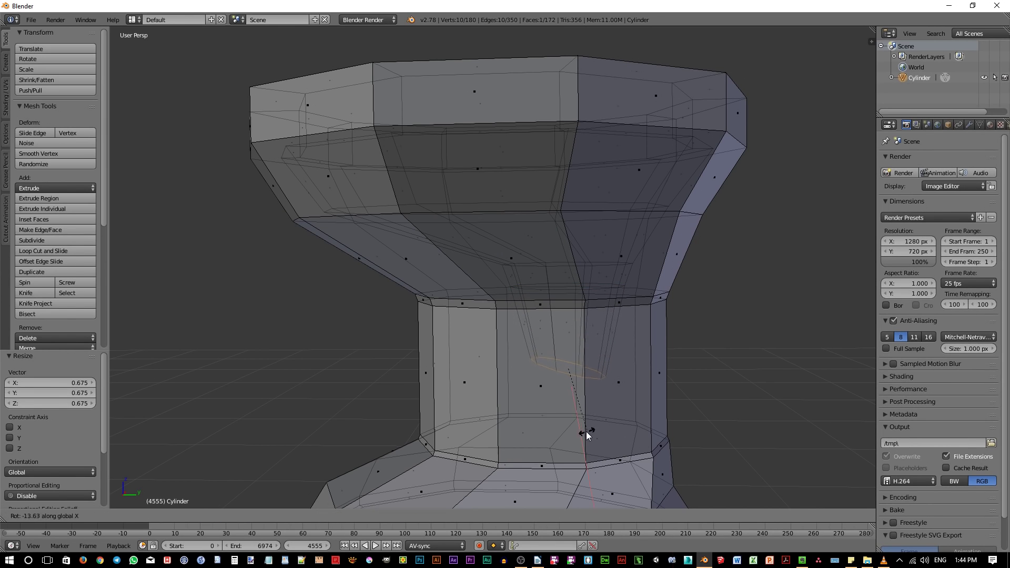
click(556, 439)
mouse_move(533, 421)
middle_down()
mouse_move(512, 416)
mouse_move(532, 413)
middle_up()
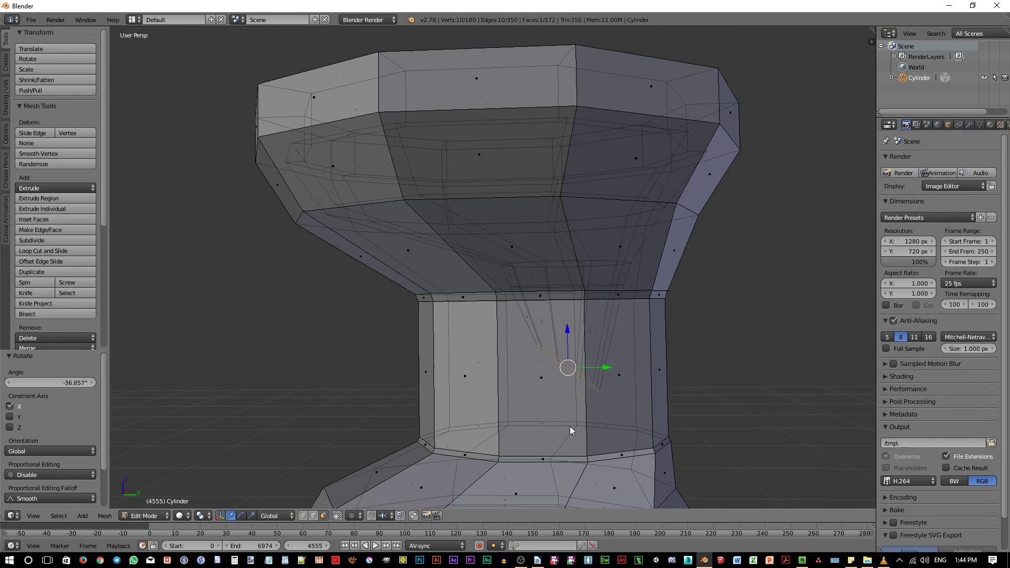
Extrude the tilted drain end about -0.37, scale it to about 0.7 and rotate it about -24° around X
key(e)
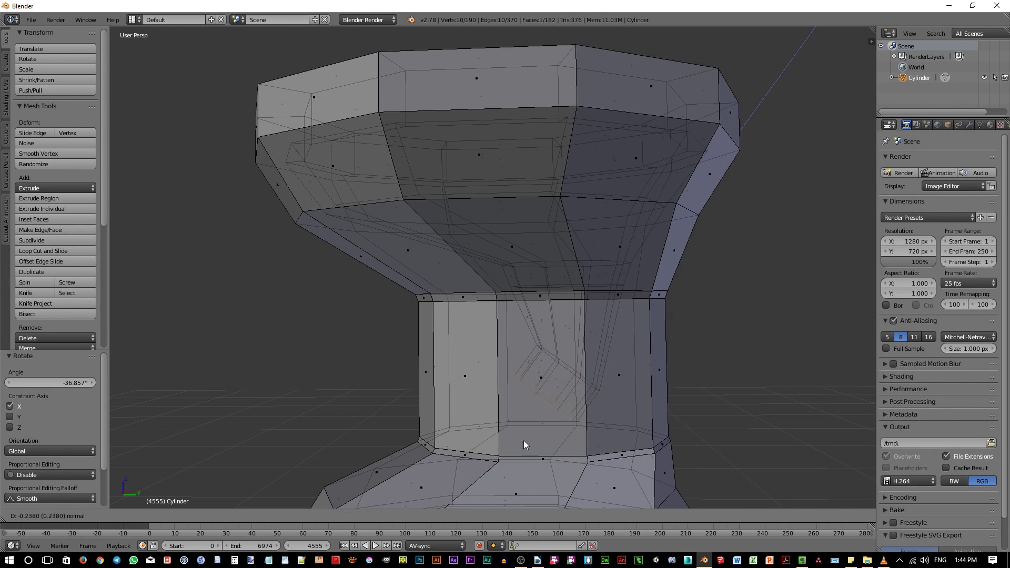
click(503, 453)
key(s)
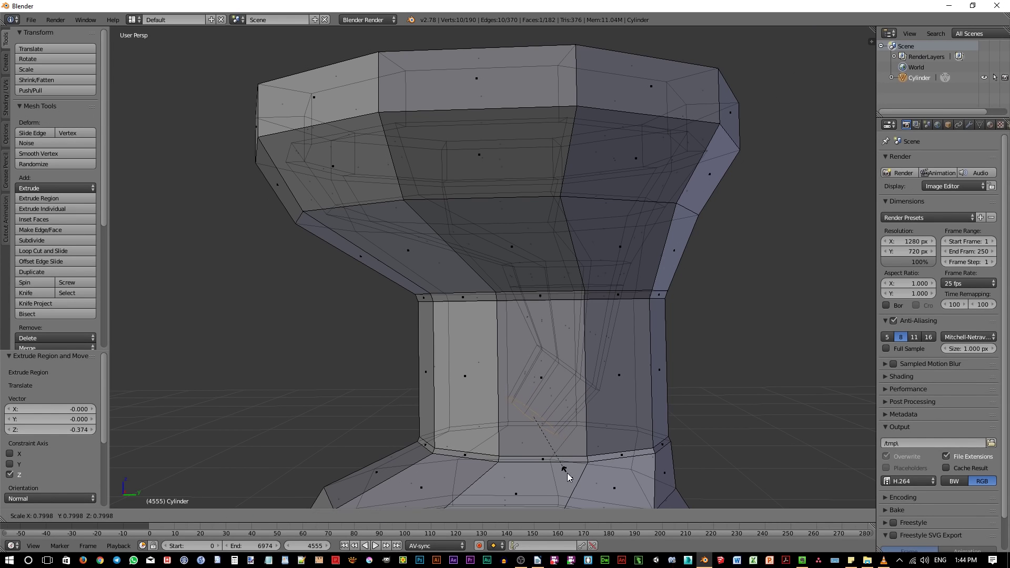
click(558, 468)
key(r)
key(x)
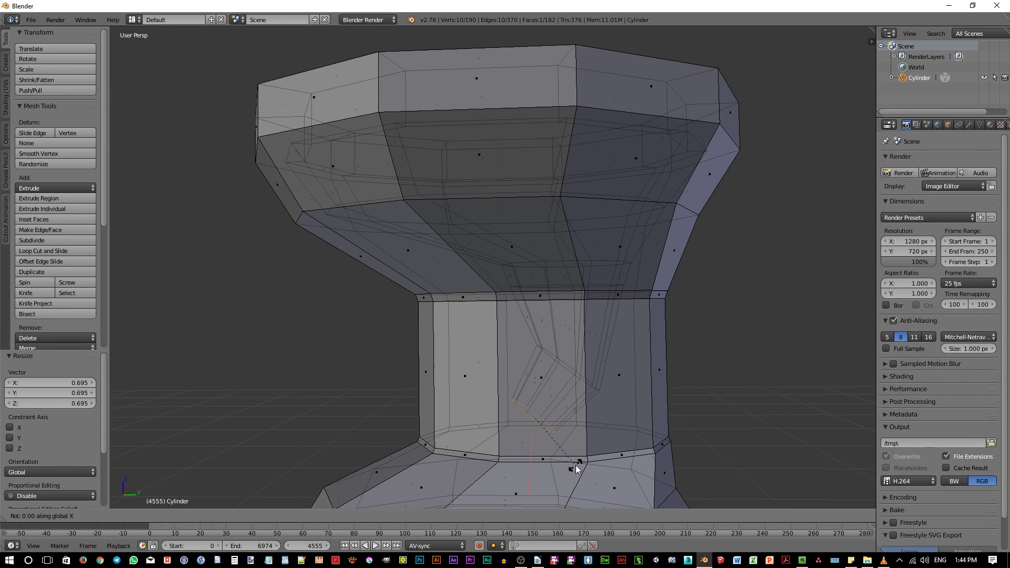
click(534, 461)
middle_drag(534, 464, 561, 449)
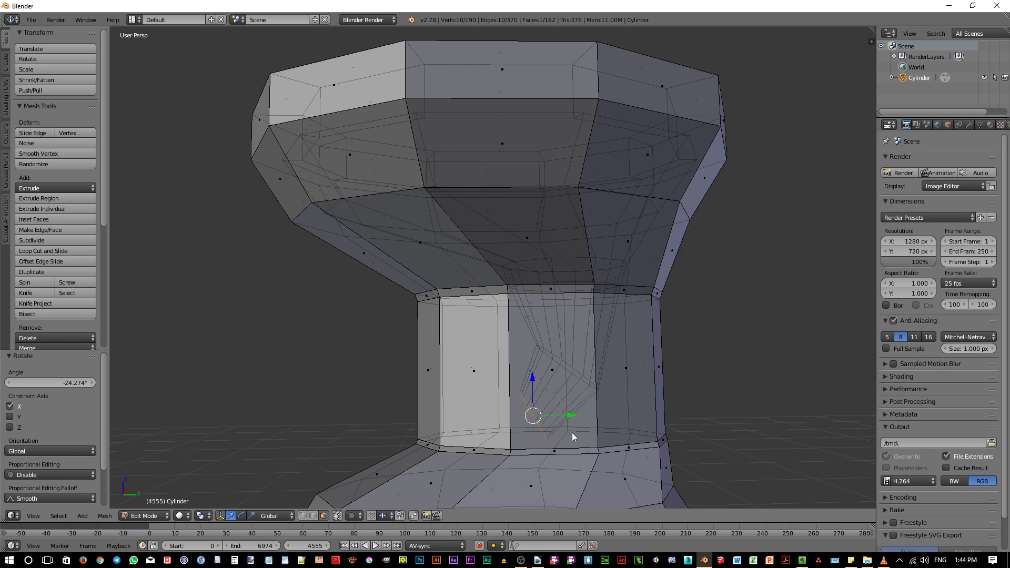
Move the drain's end face about -0.19 along Y, and delete that face to open the pipe
key(g)
key(y)
click(542, 416)
middle_drag(542, 416, 541, 436)
key(x)
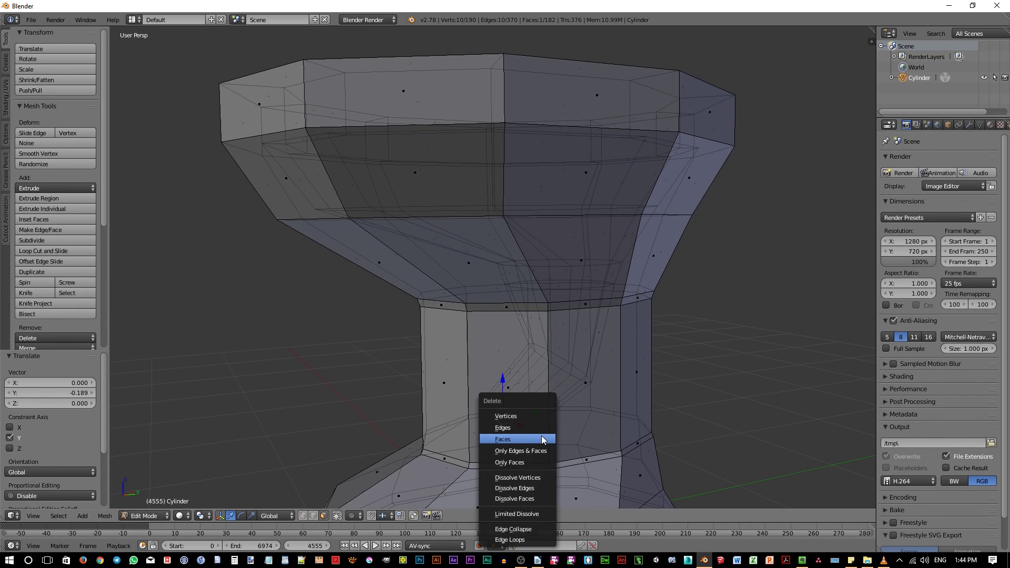
click(542, 439)
Turn off the see-through display so that only visible geometry can be selected
middle_drag(597, 395, 573, 420)
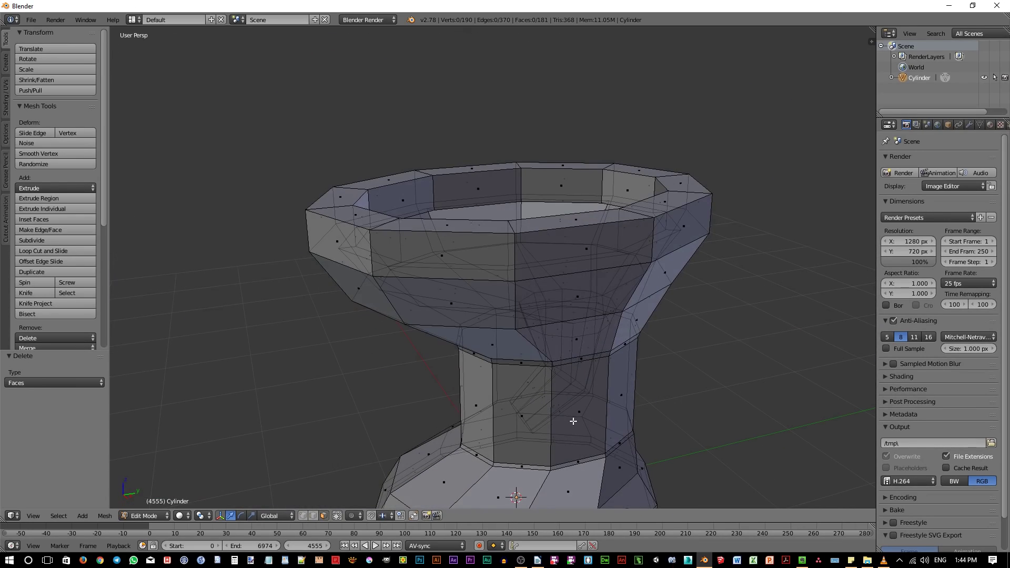
click(337, 516)
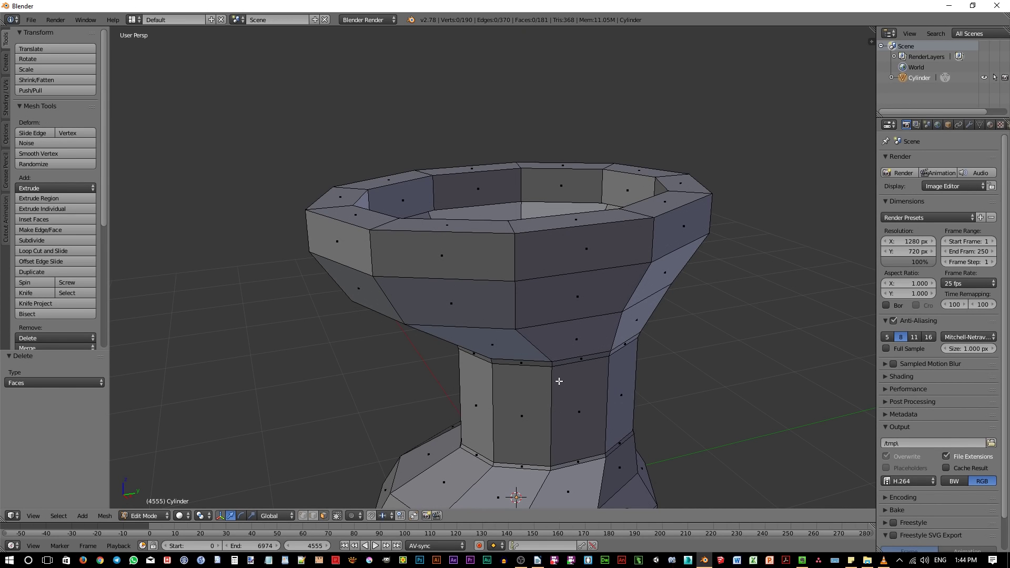
middle_drag(559, 381, 535, 384)
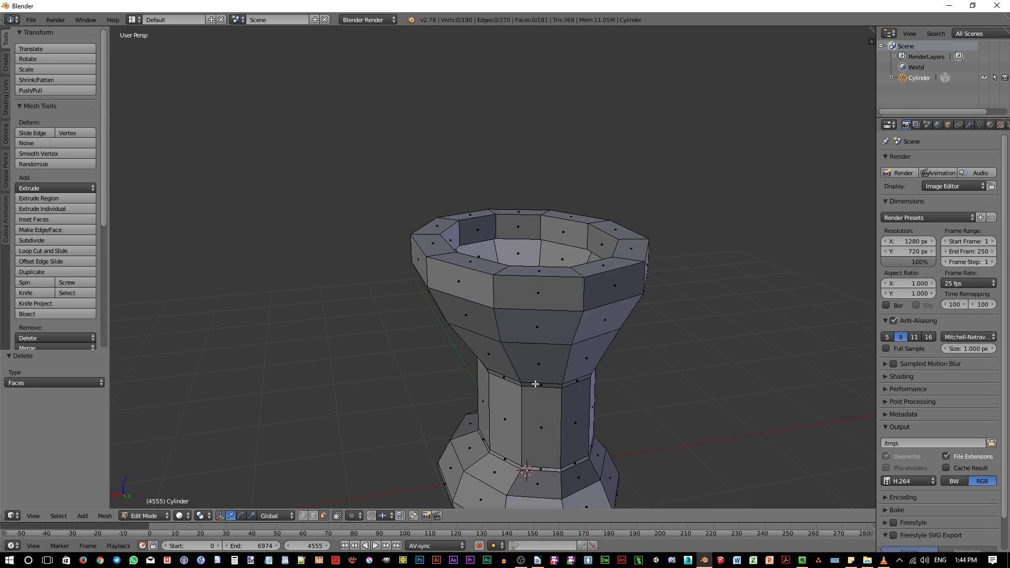
Flatten the four adjoining outer faces in the bowl's two upper rows on the +Y side by scaling them to 0 along Y
right_click(601, 296)
shift+right_click(542, 292)
shift+right_click(596, 320)
shift+right_click(541, 326)
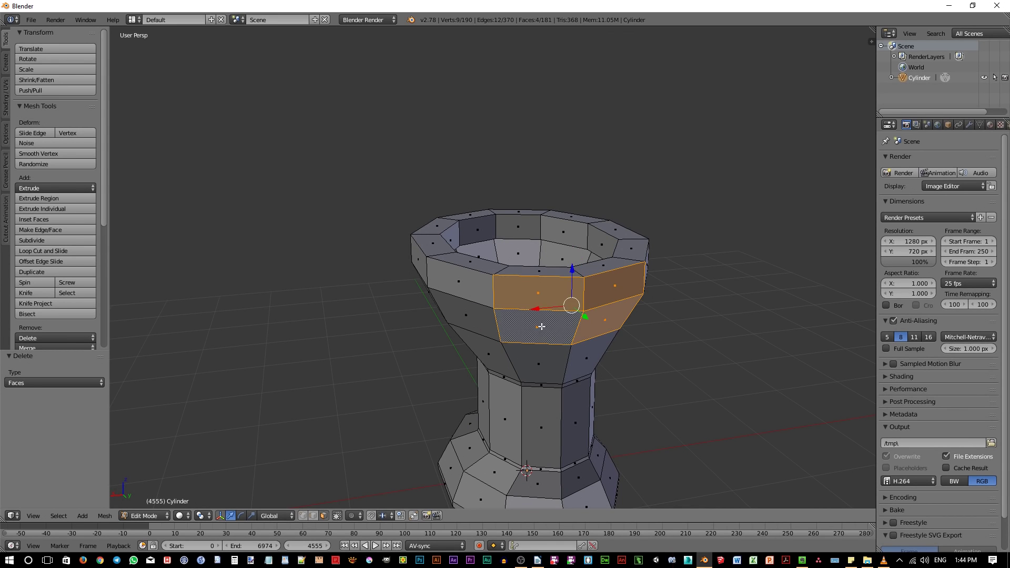
middle_drag(587, 380, 511, 367)
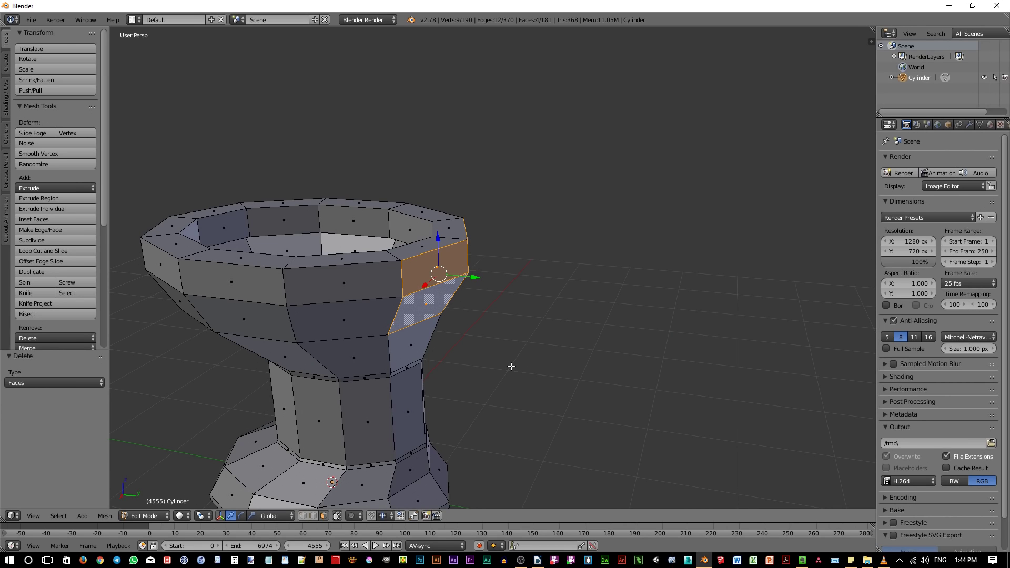
key(s)
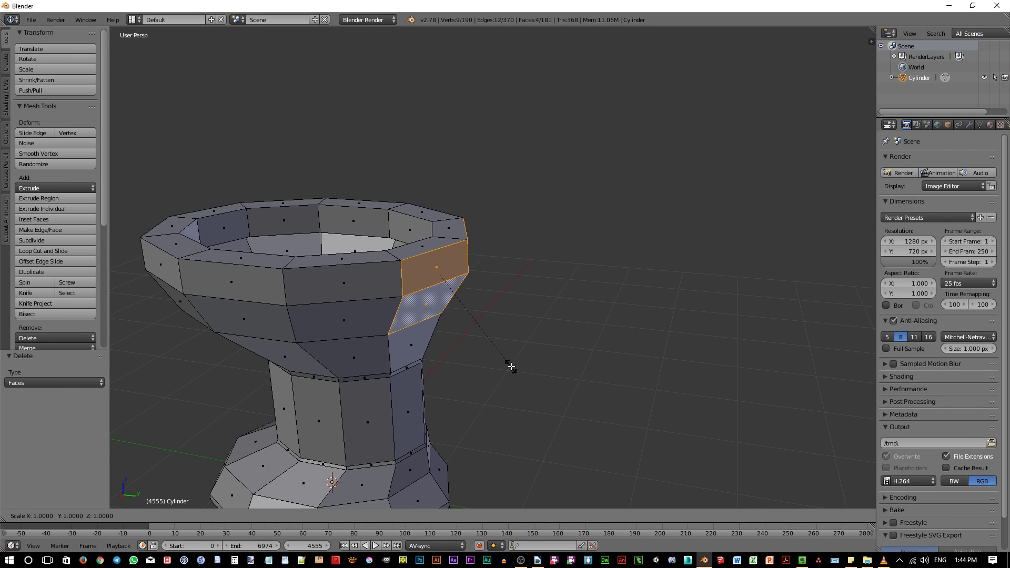
key(y)
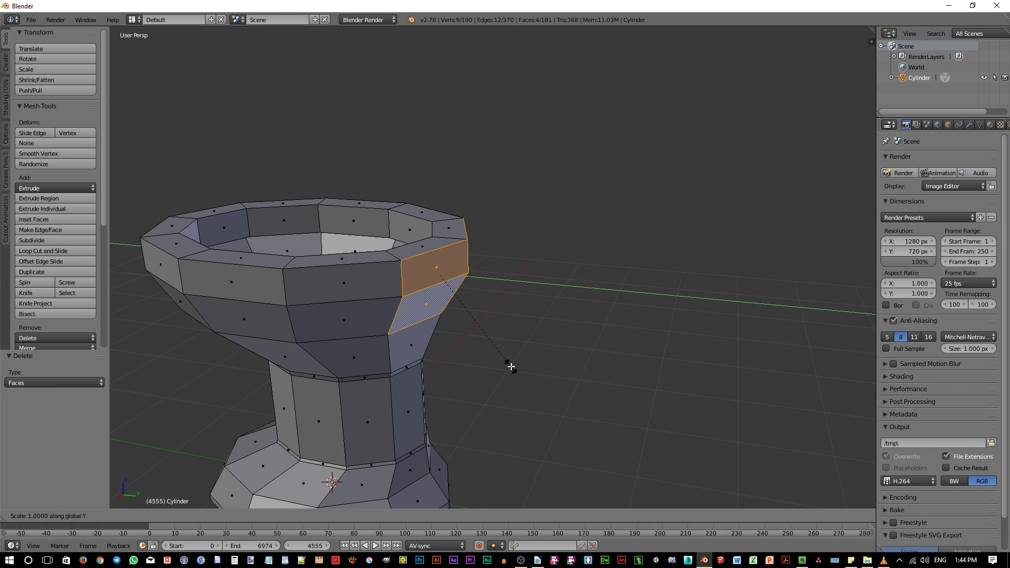
text(0)
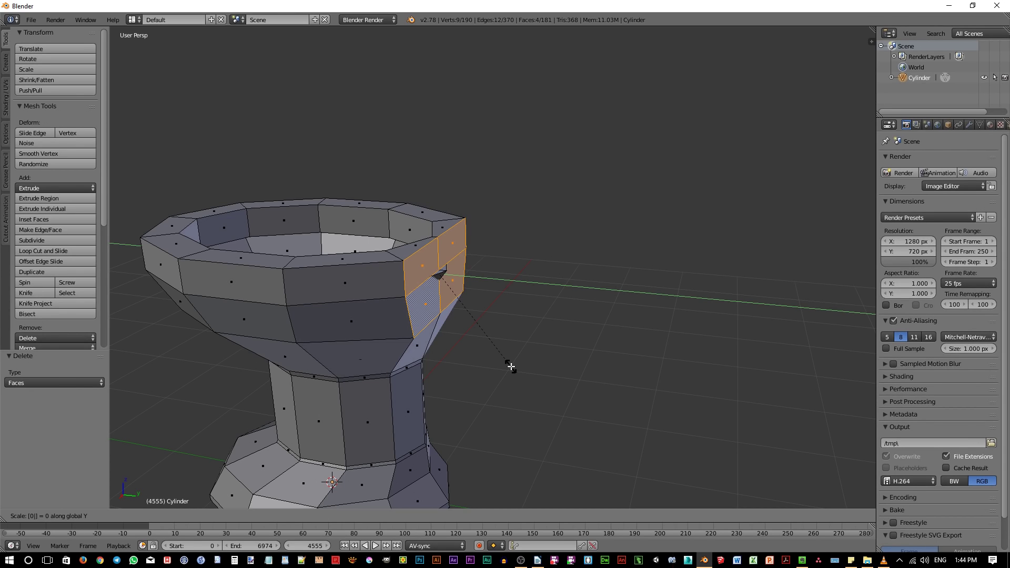
key(Return)
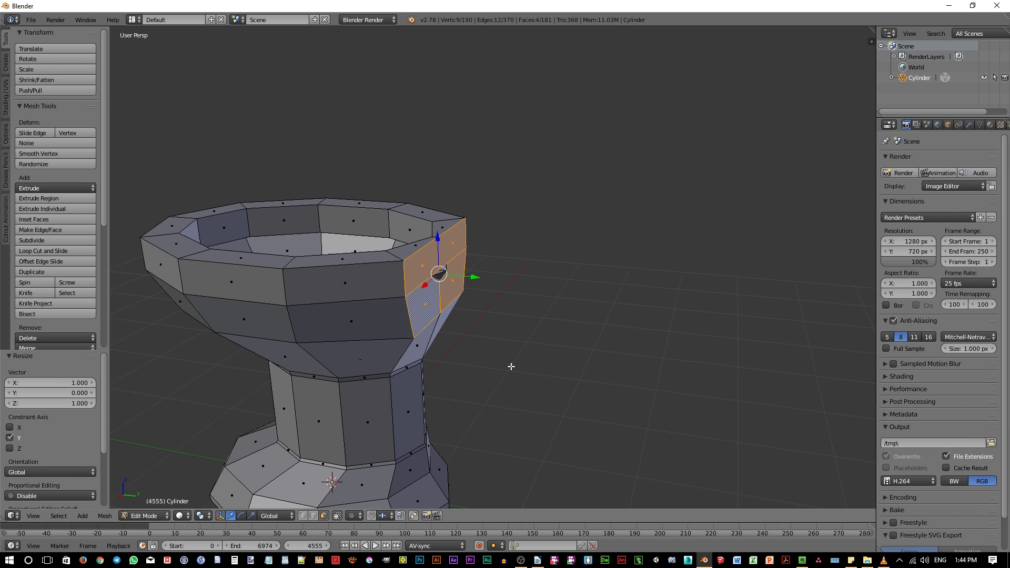
Move the flattened faces outward about 0.17 along Y and scale them to 1.3 along X
mouse_move(491, 312)
middle_down()
mouse_move(581, 323)
mouse_move(480, 346)
mouse_move(494, 314)
middle_up()
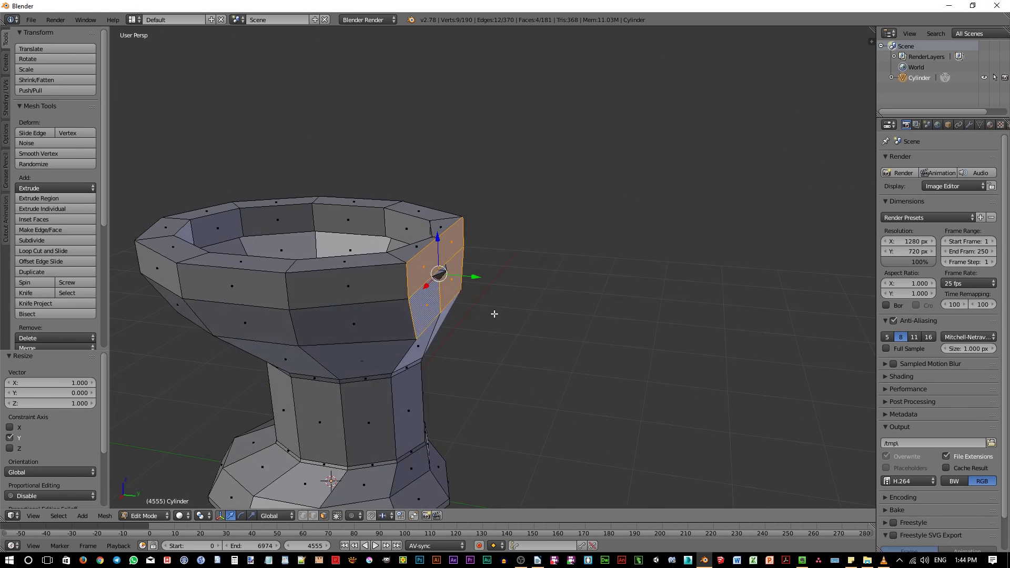
key(e)
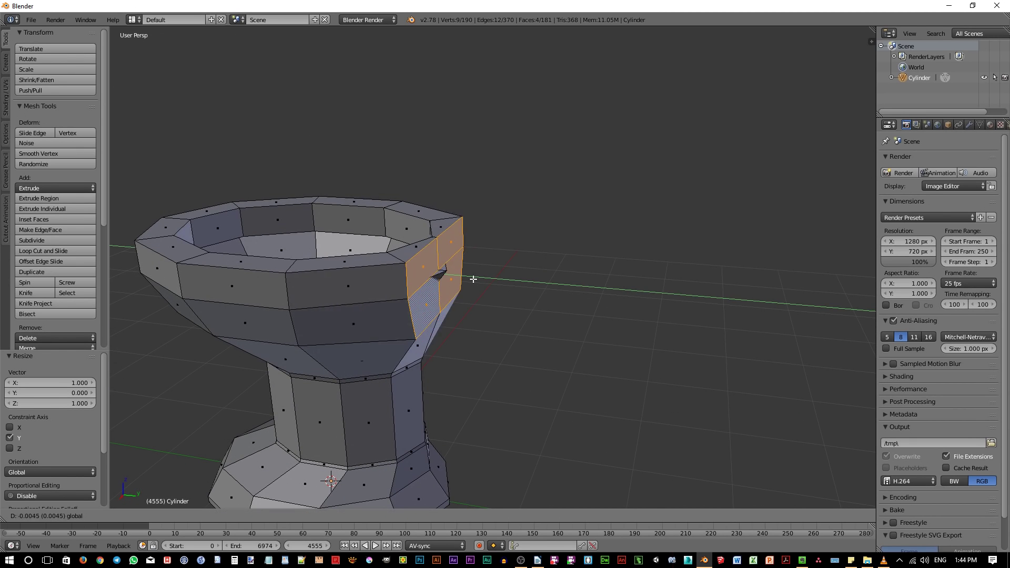
click(492, 288)
middle_drag(519, 320, 428, 343)
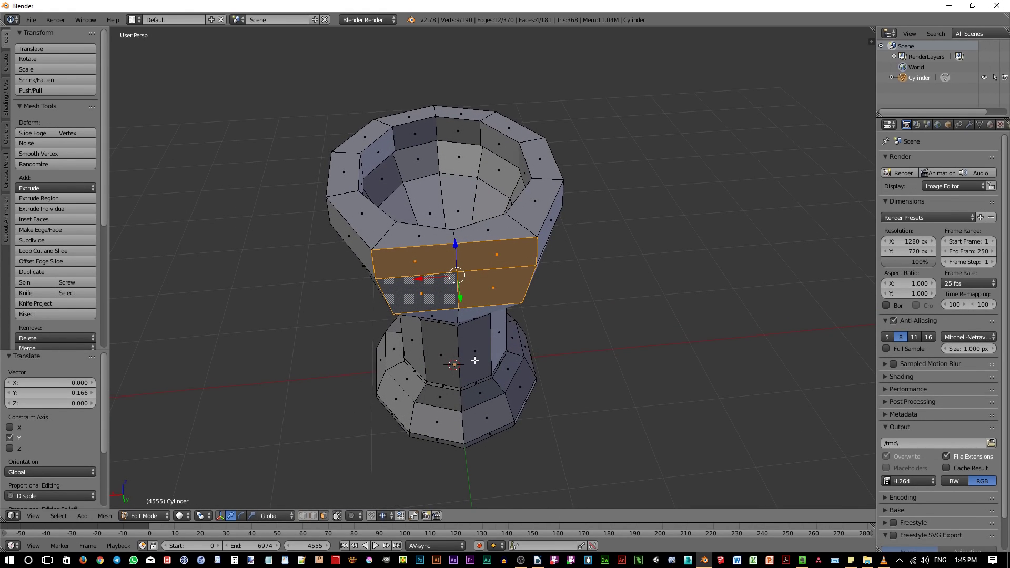
key(s)
key(x)
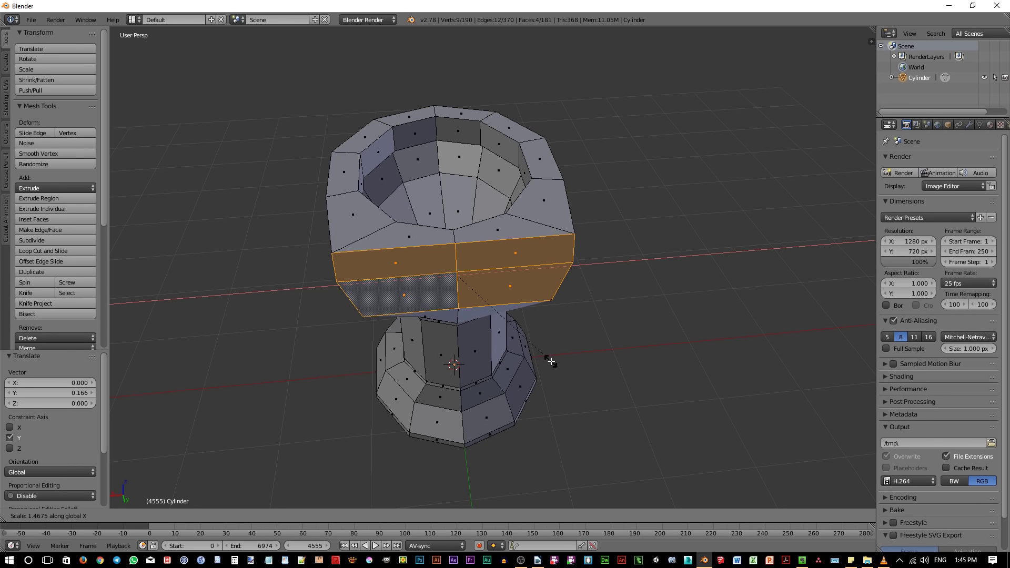
text(1.3)
key(Return)
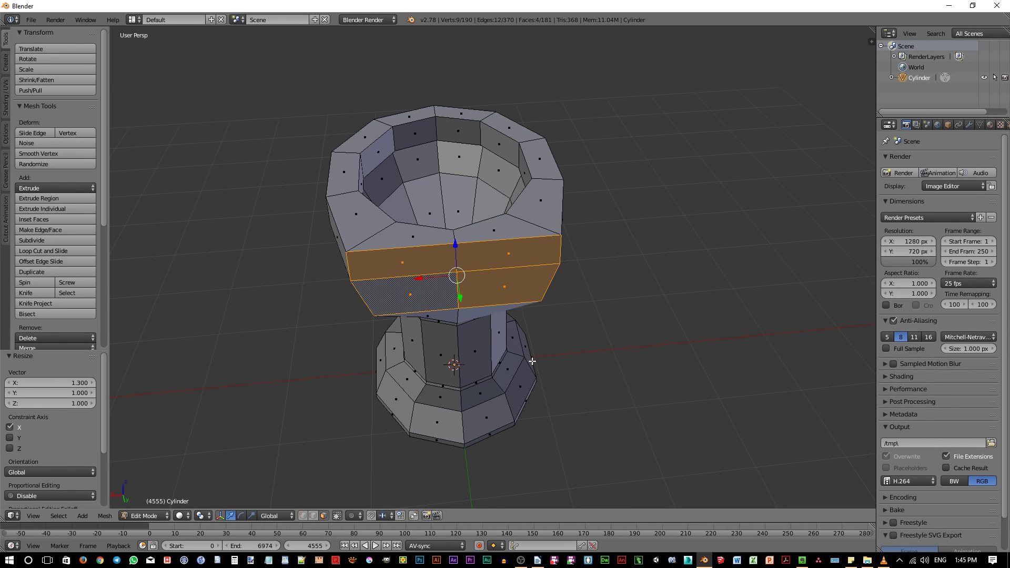
In edge selection mode, select the two bottom edges of the flat back and lower them about -0.22 along Z
middle_drag(471, 386, 475, 340)
scroll(475, 340, up, 3)
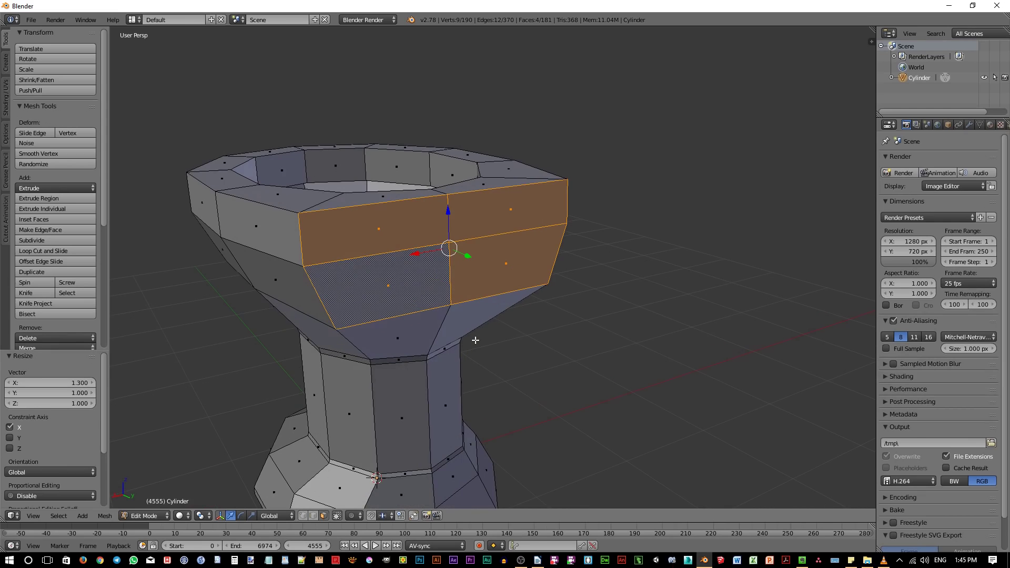
key(ctrl+Tab)
click(475, 340)
right_click(479, 299)
shift+right_click(443, 306)
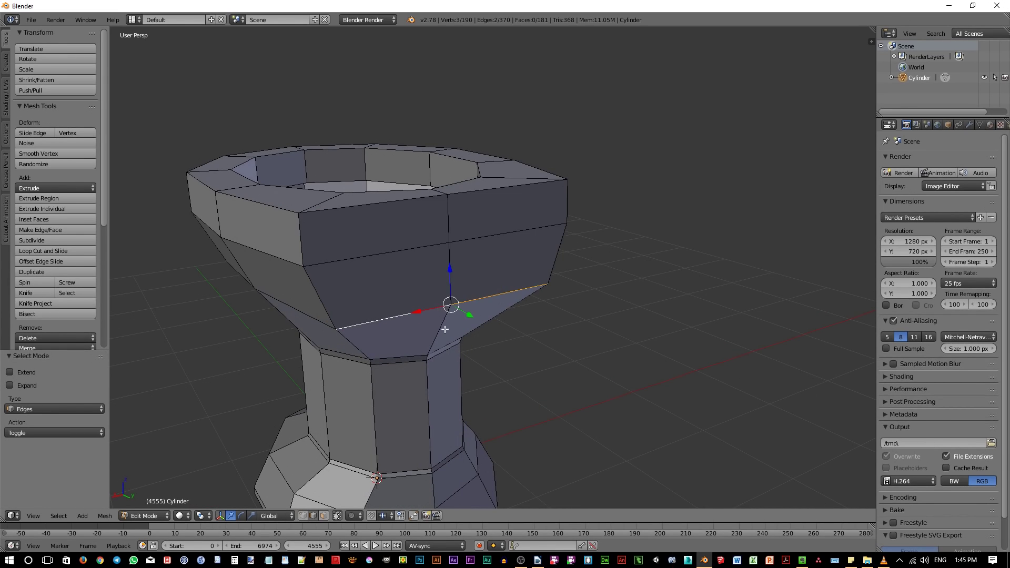
middle_drag(445, 330, 455, 303)
key(g)
key(z)
click(477, 286)
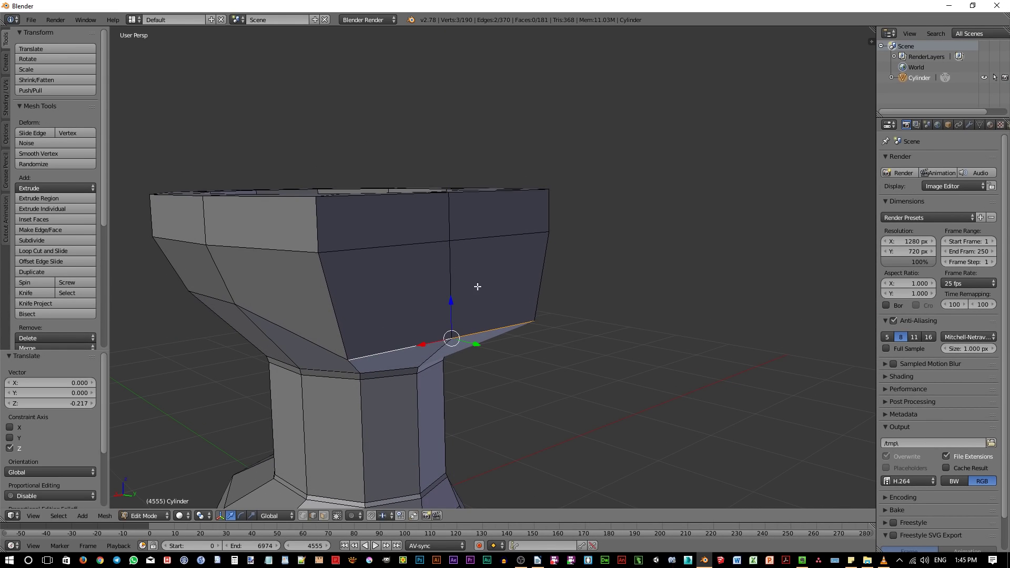
Select the two horizontal middle edges of the flat back and lower them about -0.13 along Z
right_click(480, 237)
shift+right_click(434, 243)
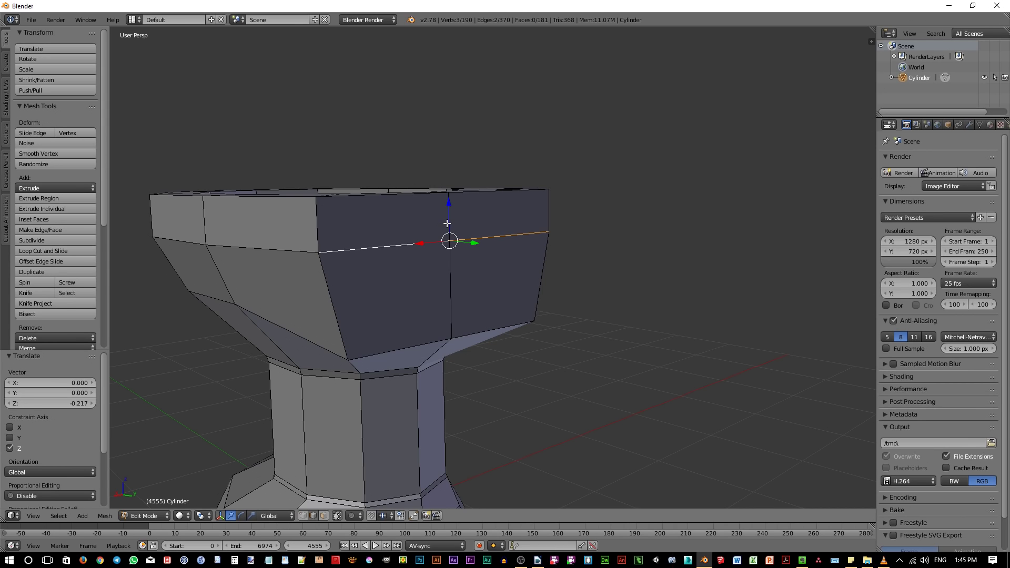
key(g)
key(z)
click(448, 242)
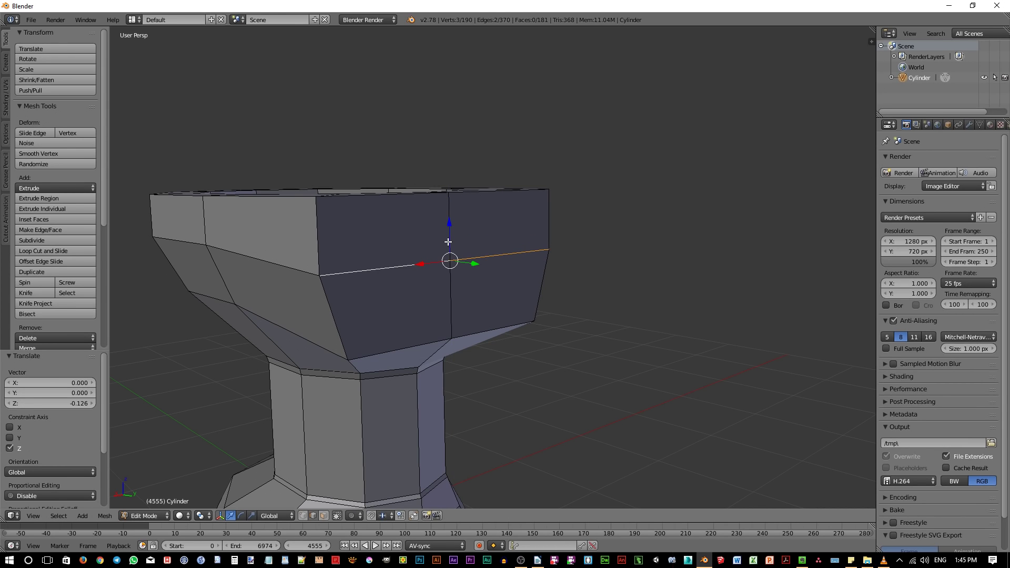
Return to face selection mode, select all four faces of the flat back and move them about 0.03 along Y
key(ctrl+Tab)
key(3)
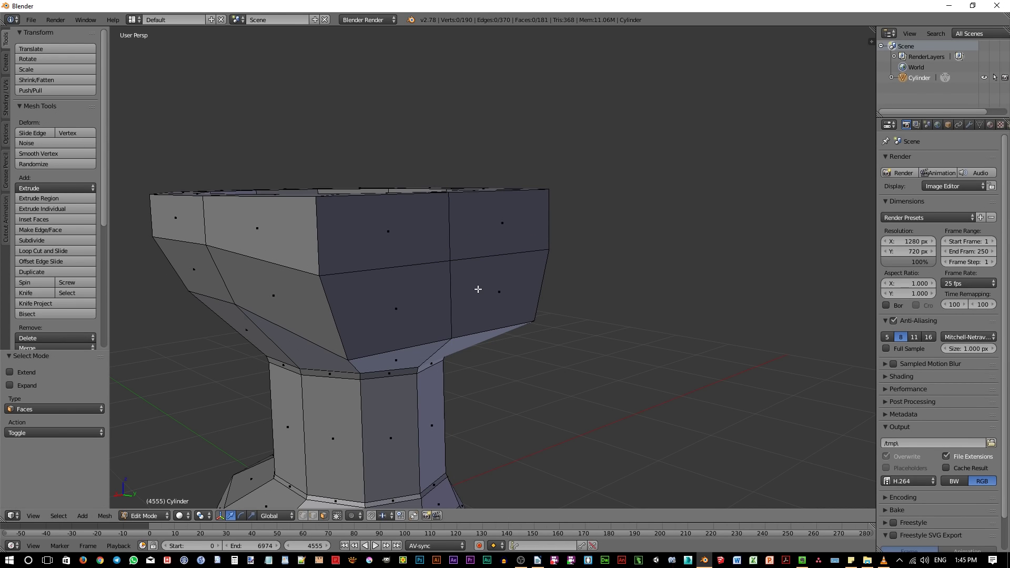
right_click(411, 244)
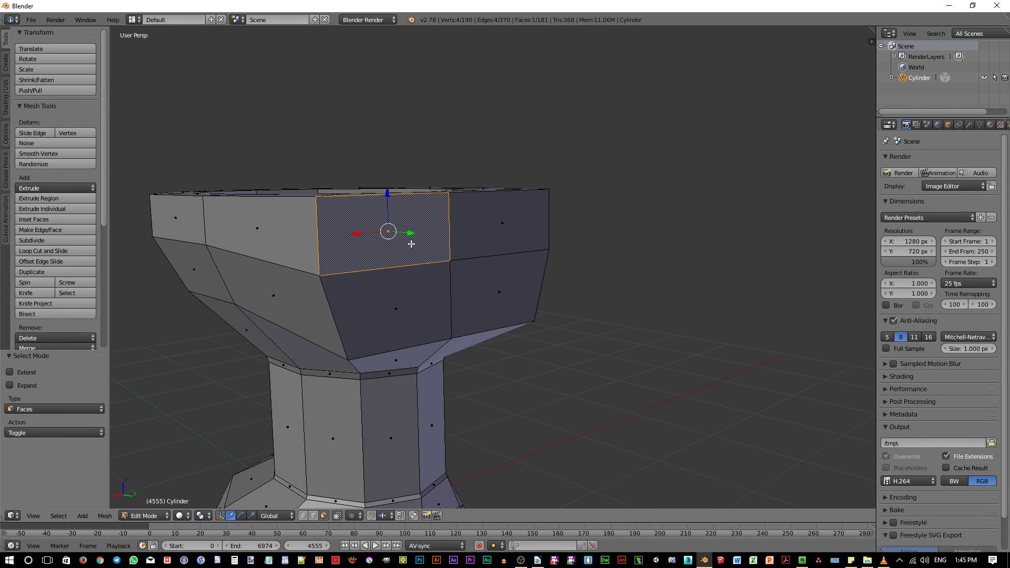
shift+right_click(474, 237)
shift+right_click(481, 280)
shift+right_click(420, 288)
mouse_move(449, 322)
middle_down()
mouse_move(504, 328)
mouse_move(464, 333)
middle_up()
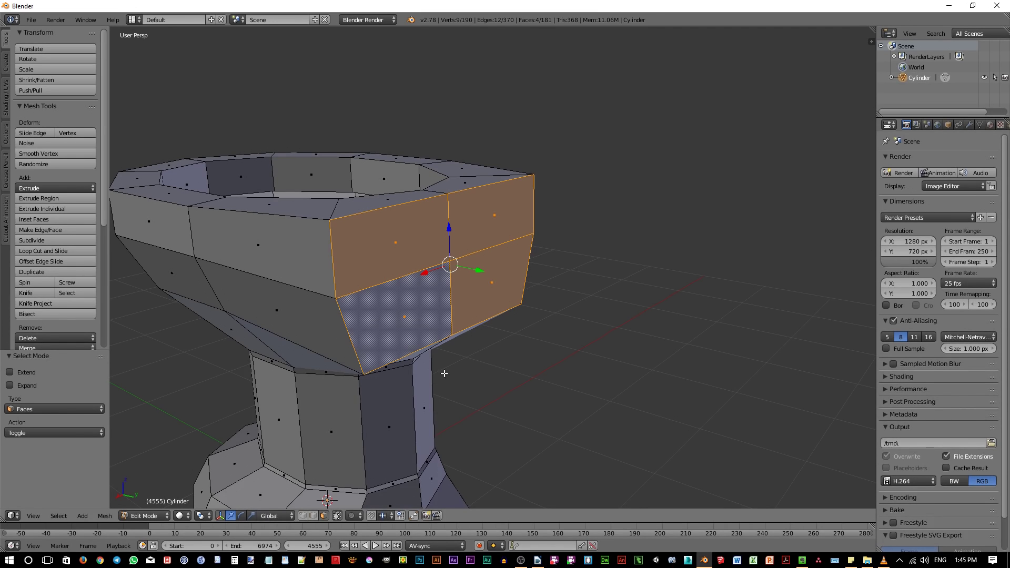
mouse_move(468, 345)
middle_down()
mouse_move(520, 342)
mouse_move(477, 351)
mouse_move(523, 354)
mouse_move(472, 349)
middle_up()
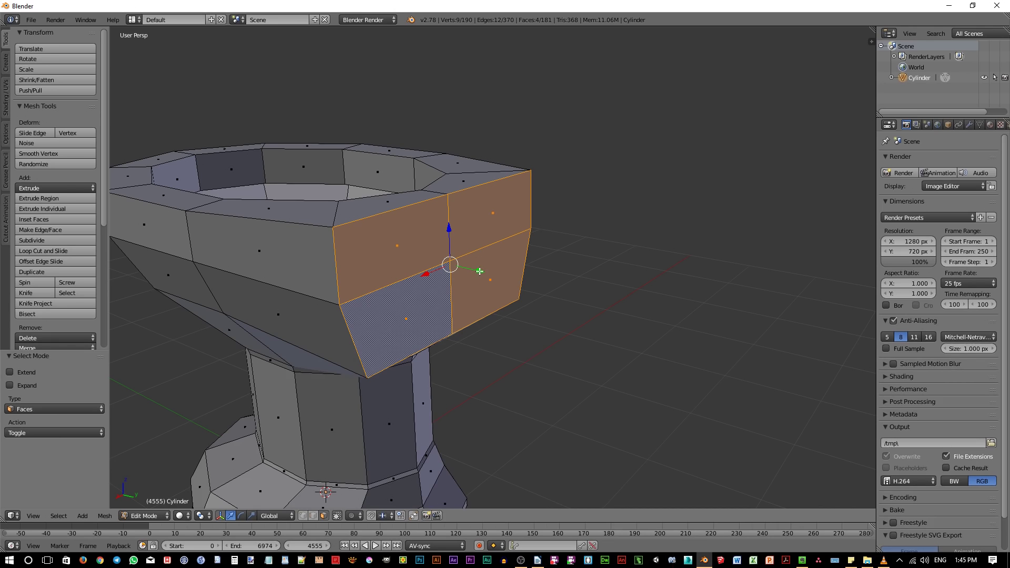
drag(479, 272, 480, 275)
Select one upper face of the flat back and extend the selection to its linked flat faces
middle_drag(480, 275, 408, 268)
right_click(402, 259)
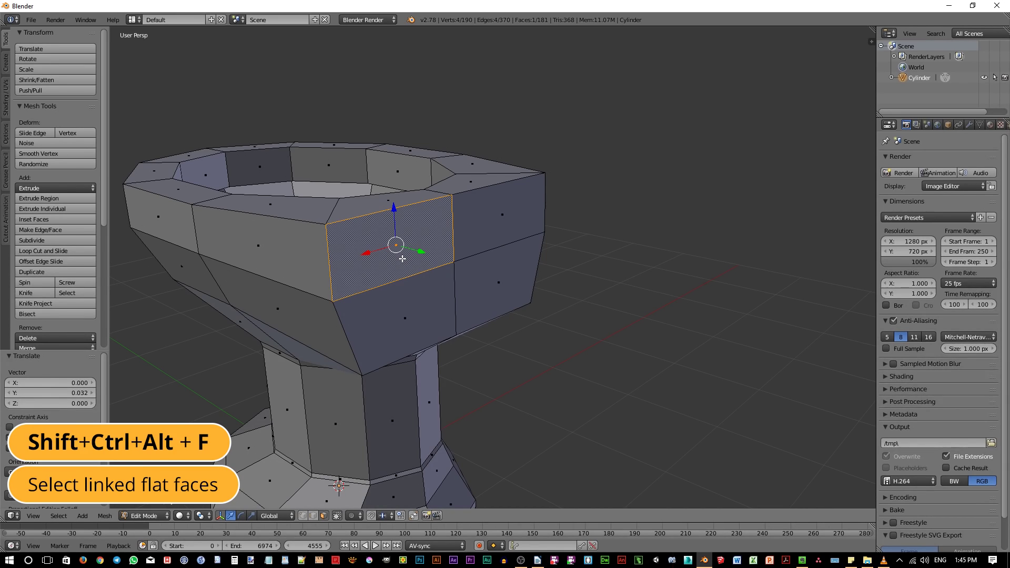
key(shift+ctrl+alt+f)
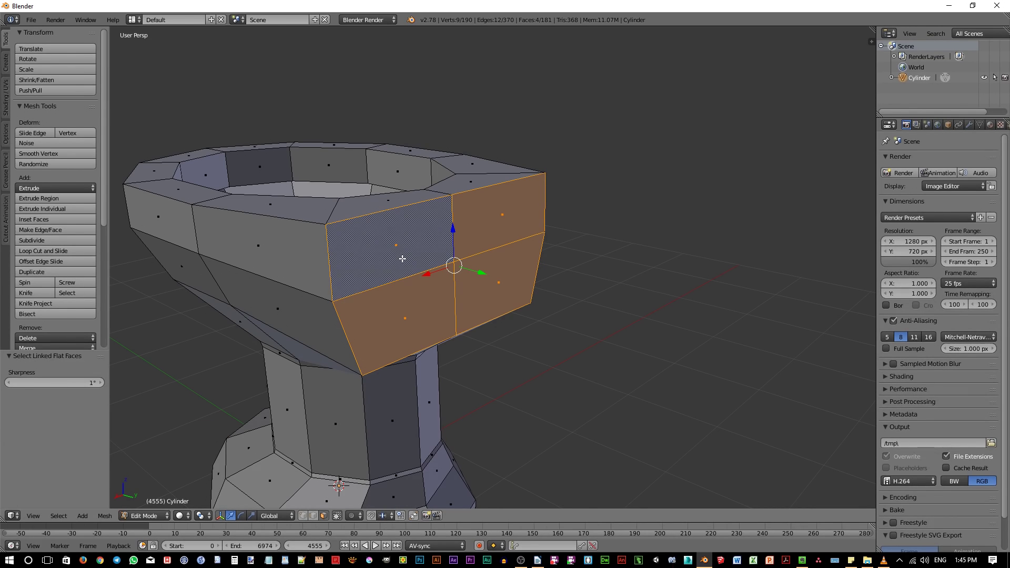
middle_drag(424, 291, 453, 322)
scroll(455, 267, up, 3)
scroll(454, 295, down, 2)
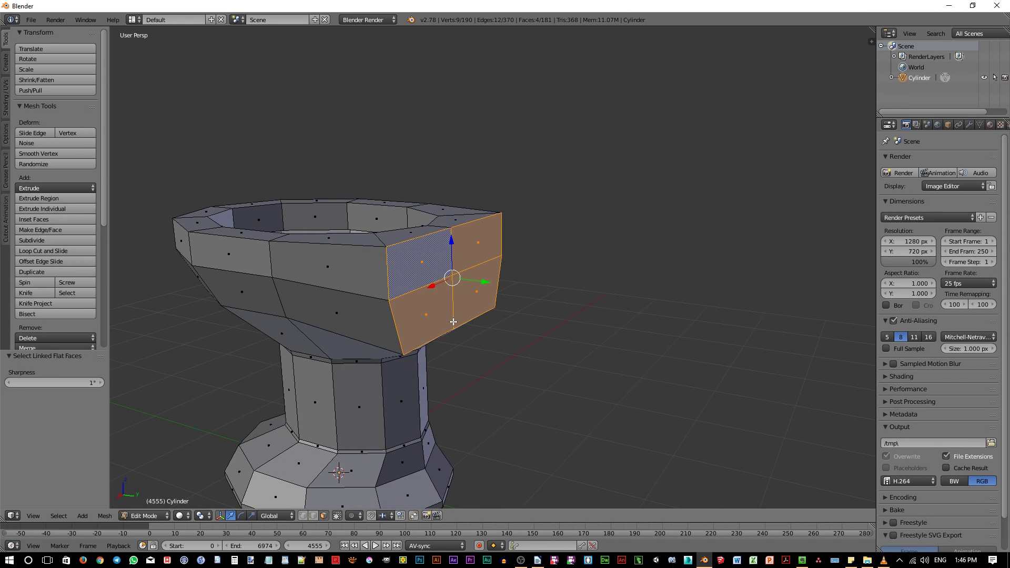
Extrude the four flat back faces outward about 0.39 and rotate them 45° about the X axis
key(e)
click(541, 345)
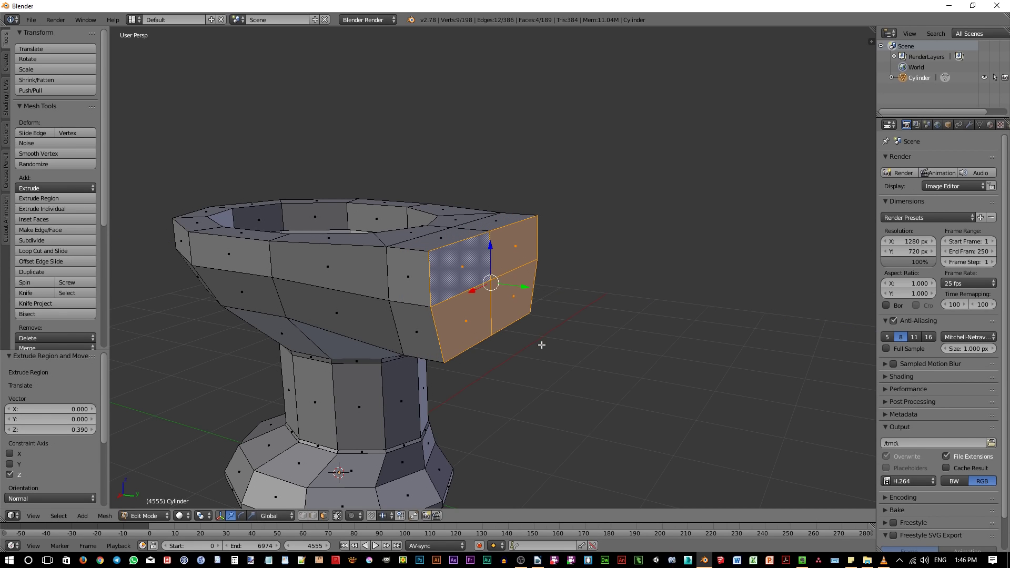
key(r)
text(x)
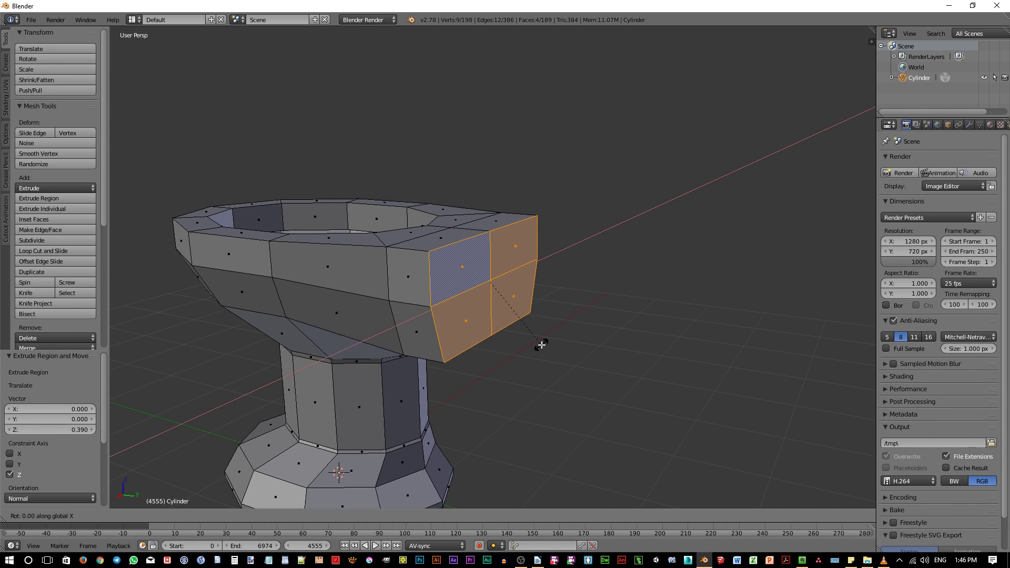
text(45)
key(Return)
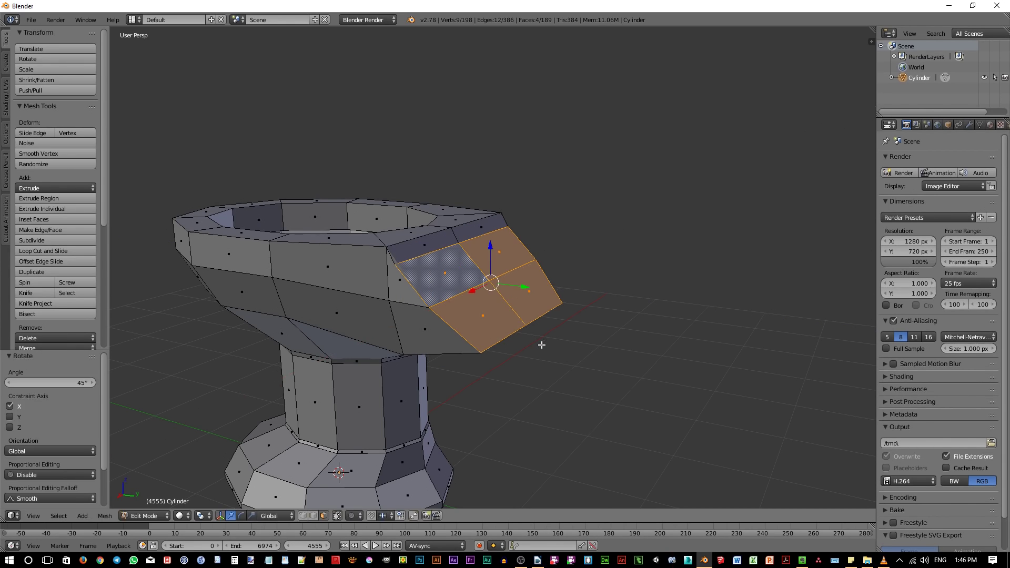
Move the tilted back faces up about 0.20 along Z in total and outward about 0.04 along Y
middle_drag(542, 345, 545, 323)
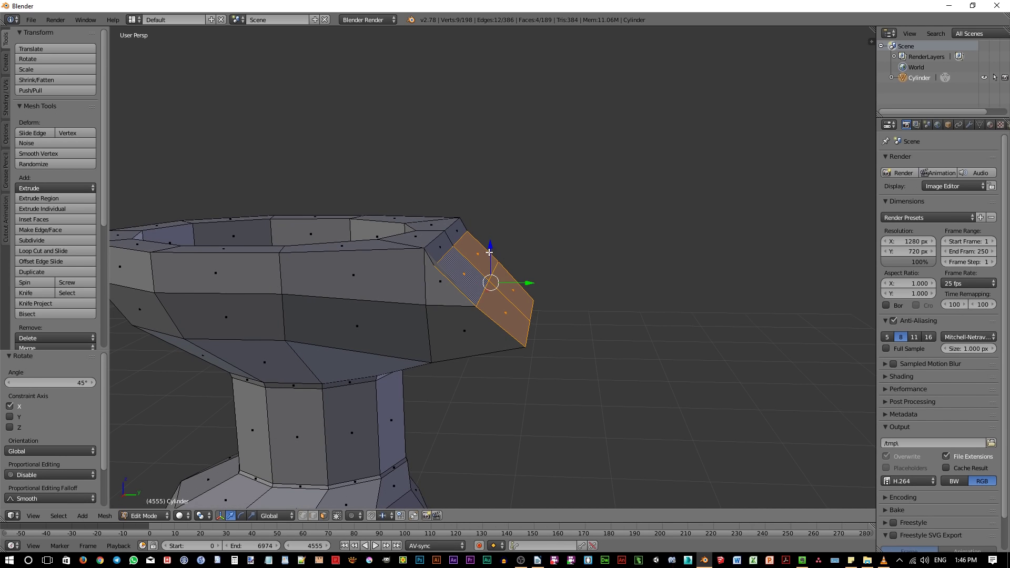
key(g)
key(z)
click(493, 232)
middle_drag(499, 263, 516, 277)
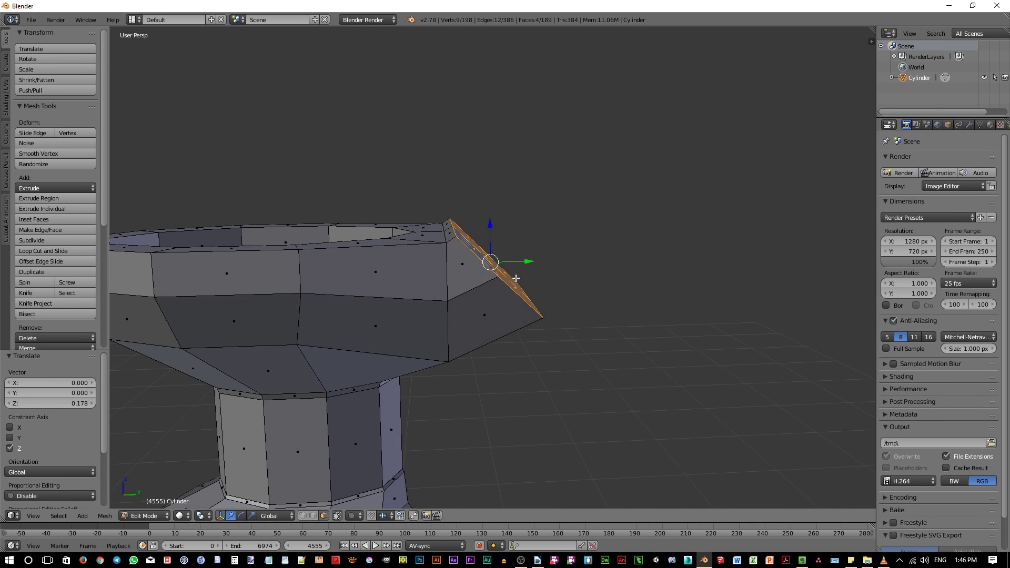
key(g)
right_click(527, 263)
key(g)
key(z)
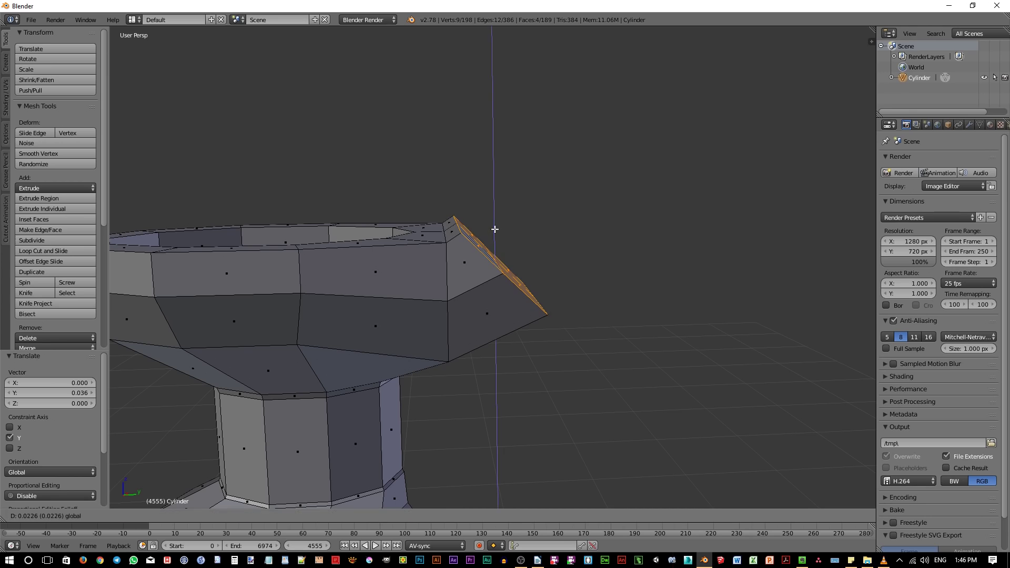
click(571, 291)
middle_drag(571, 291, 548, 300)
Extrude the tilted back faces about 0.53 along their normal and rotate the new faces 45° about X
key(e)
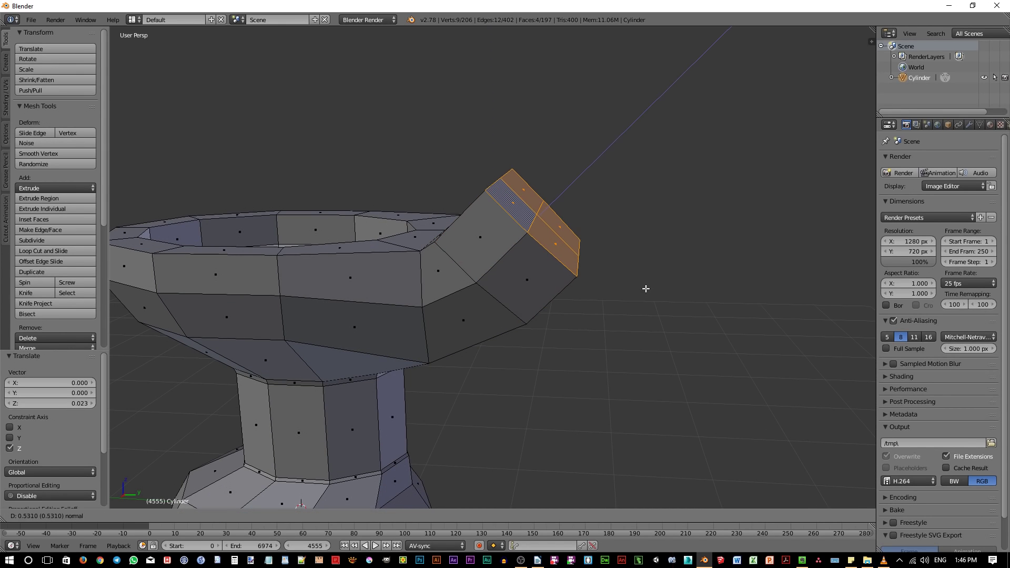
click(646, 288)
text(r)
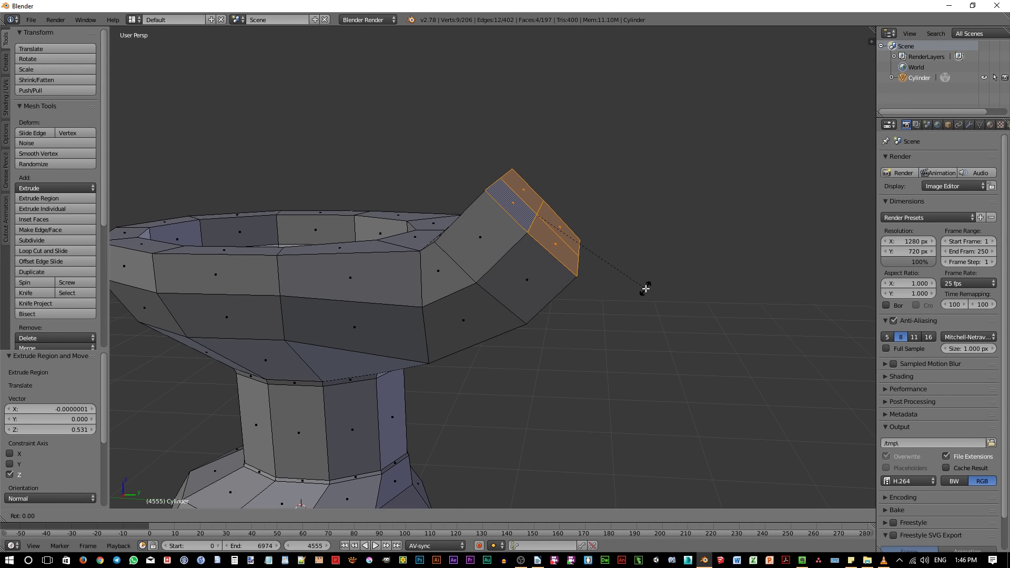
text(x45)
key(Return)
Shift the now horizontal back faces along Y toward the bowl and raise them about 0.02 along Z
middle_drag(646, 289, 584, 229)
key(g)
key(y)
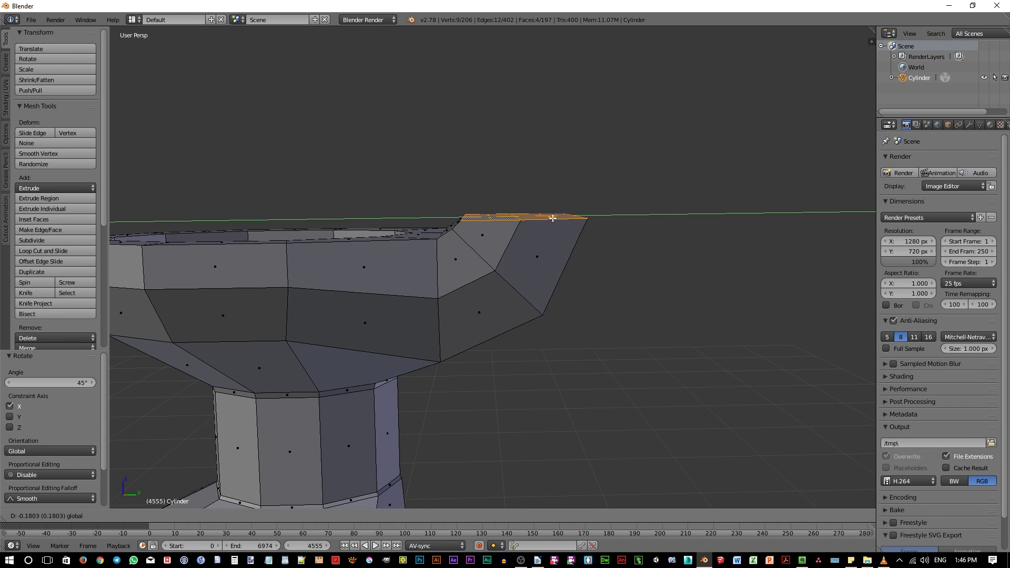
click(558, 217)
drag(517, 185, 520, 191)
middle_drag(547, 220, 602, 320)
Extrude the four horizontal faces behind the bowl upward by 1.5 to form the tank
text(e)
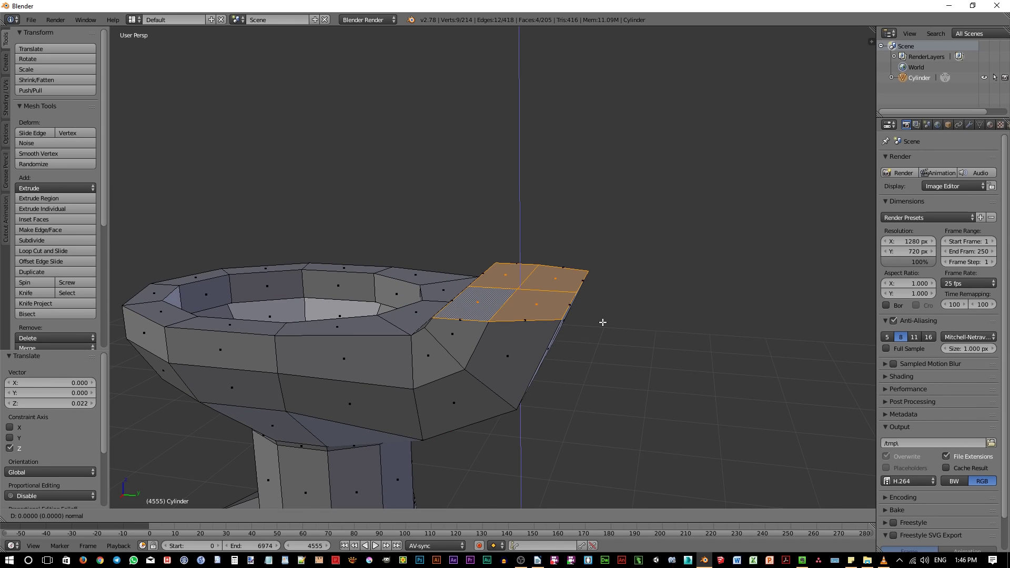
text(1.5)
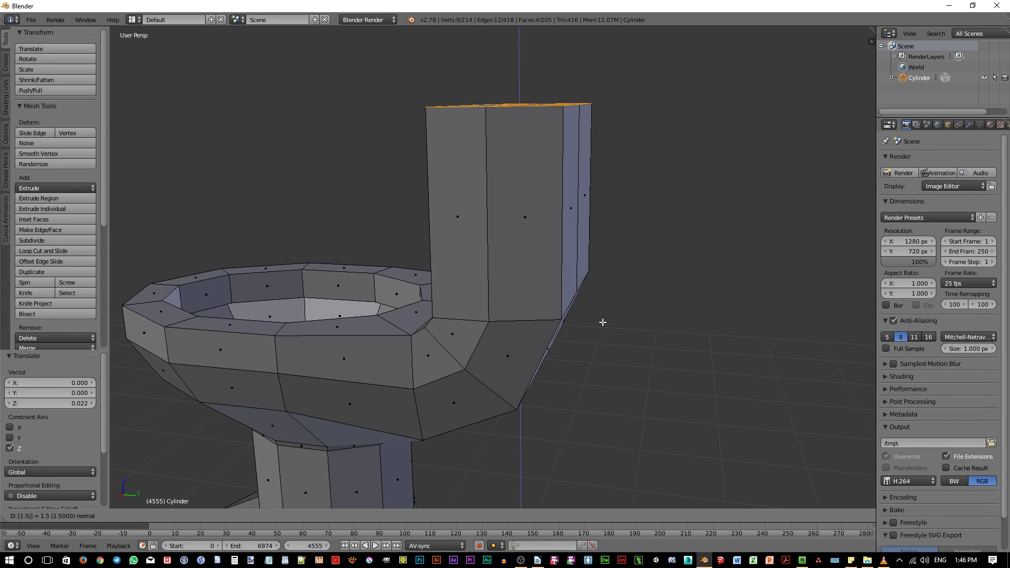
key(Return)
Extrude the tank's top faces another 0.4 upward and scale them to 0.8 to taper the top
middle_drag(538, 255, 578, 246)
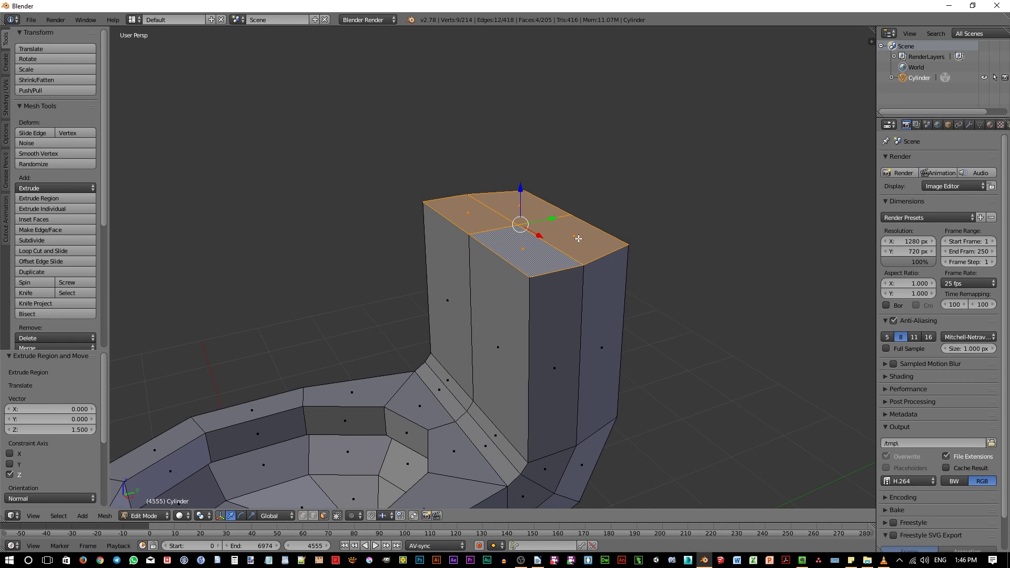
text(e0.4)
key(Return)
text(s)
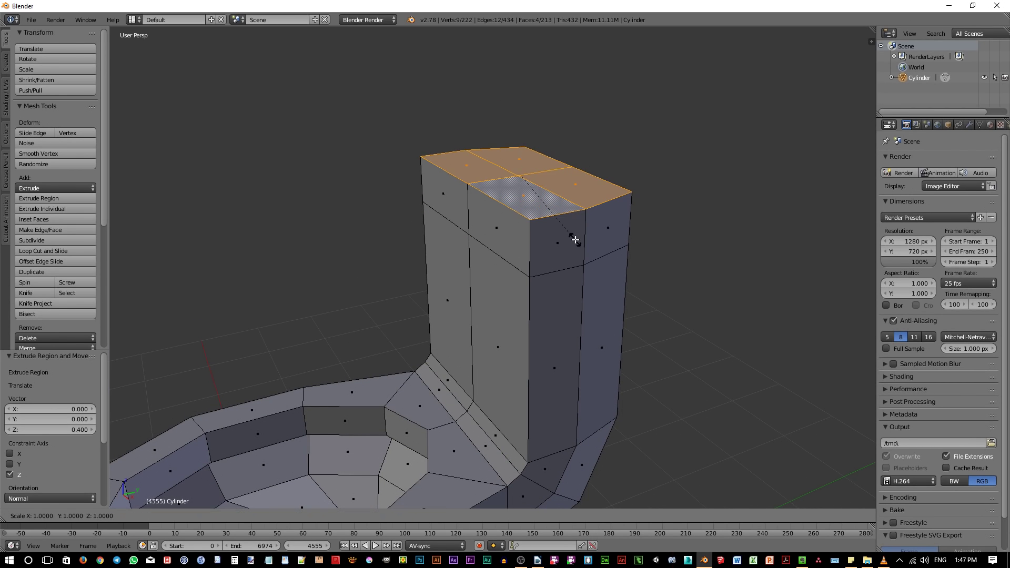
text(0.8)
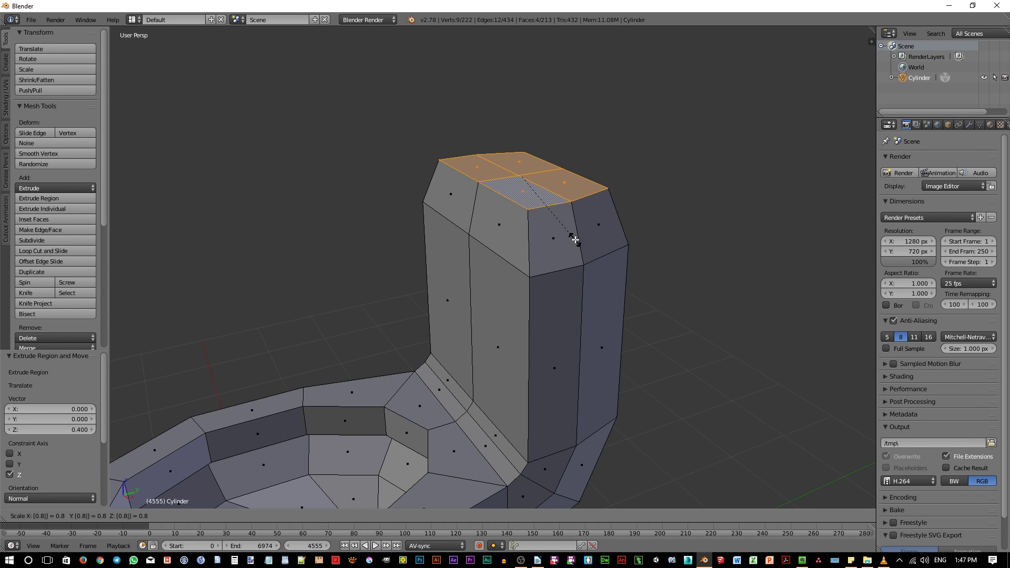
key(Return)
scroll(575, 239, down, 4)
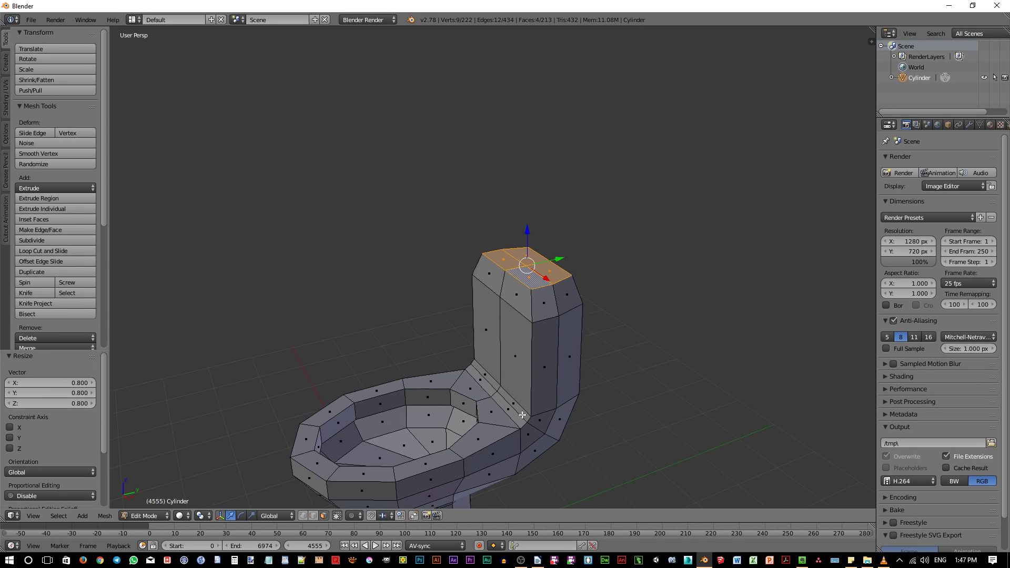
middle_drag(575, 239, 461, 333)
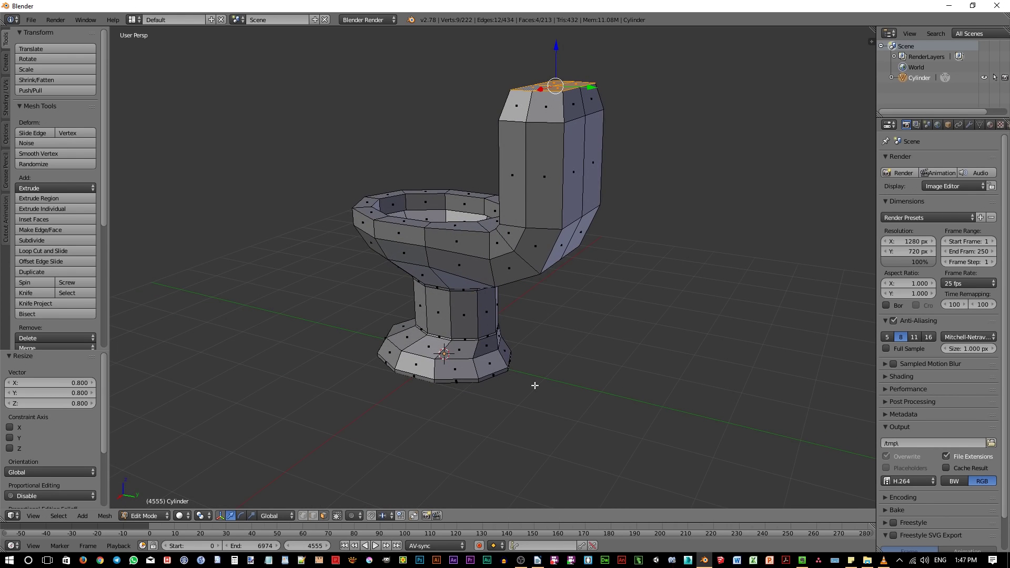
Select the four rear side faces of the base and move them about 1.16 outward along Y
scroll(535, 386, up, 5)
right_click(540, 331)
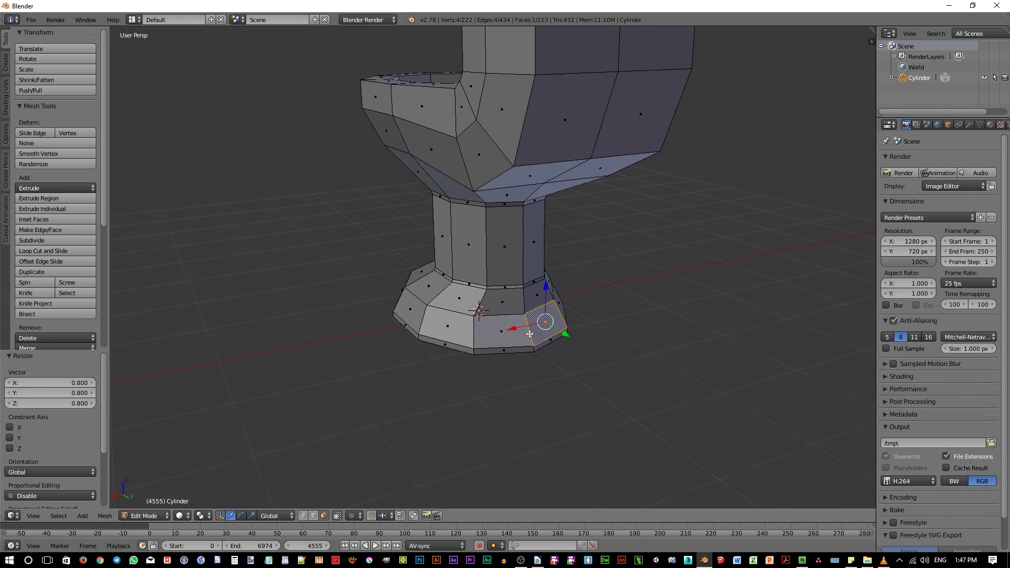
shift+right_click(507, 341)
shift+right_click(546, 347)
shift+right_click(523, 352)
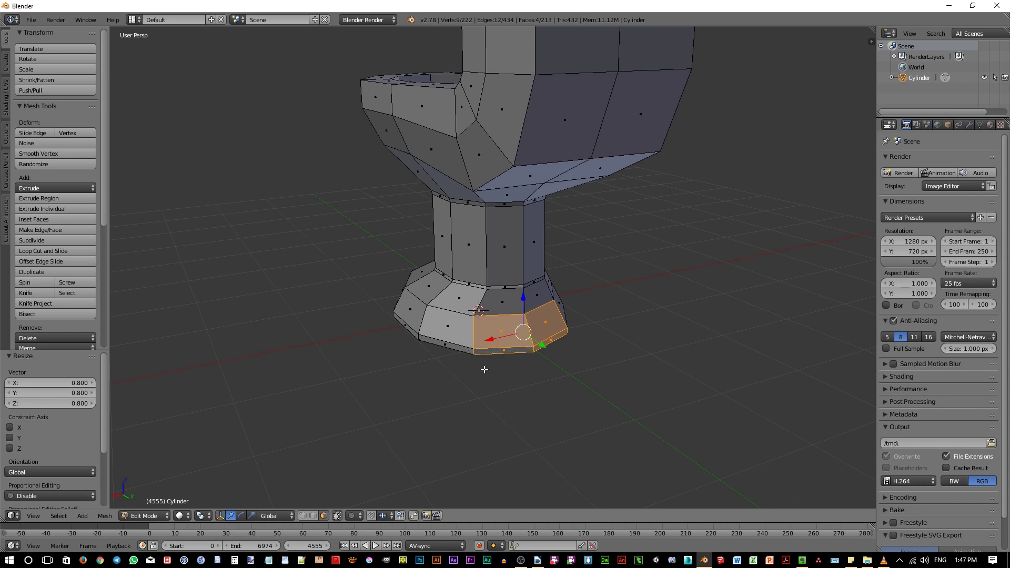
middle_drag(481, 368, 550, 363)
key(g)
key(y)
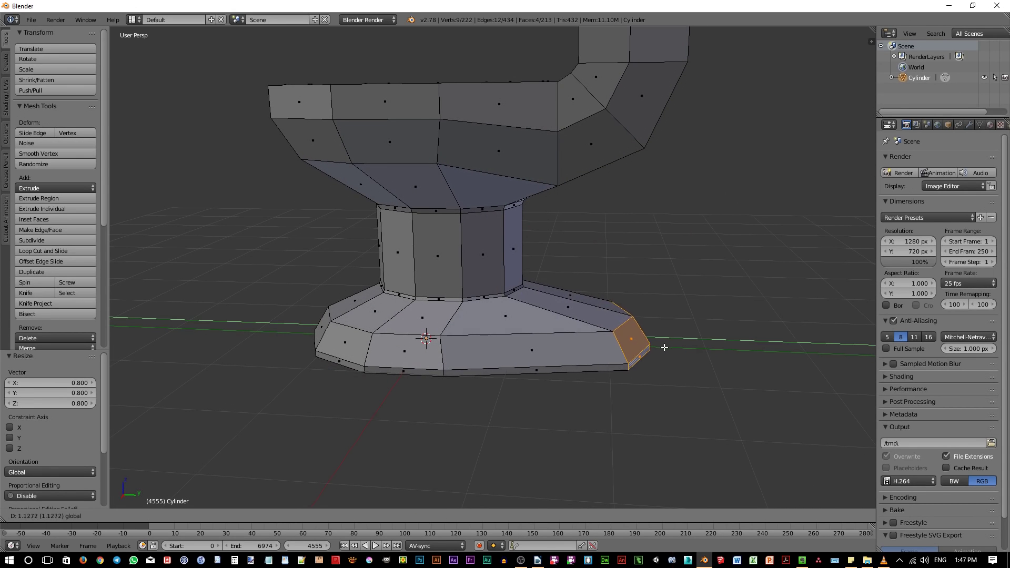
click(662, 347)
In edge selection mode, select the edge loop where the pedestal meets the base, grow the selection once and lower it about 0.14 along Z
middle_drag(662, 347, 534, 295)
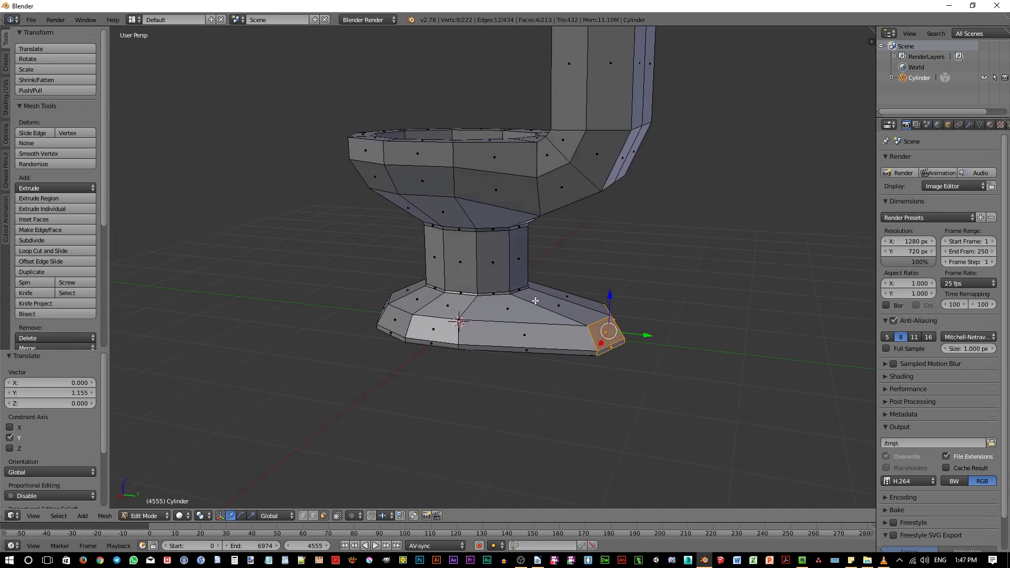
scroll(485, 304, up, 2)
key(2)
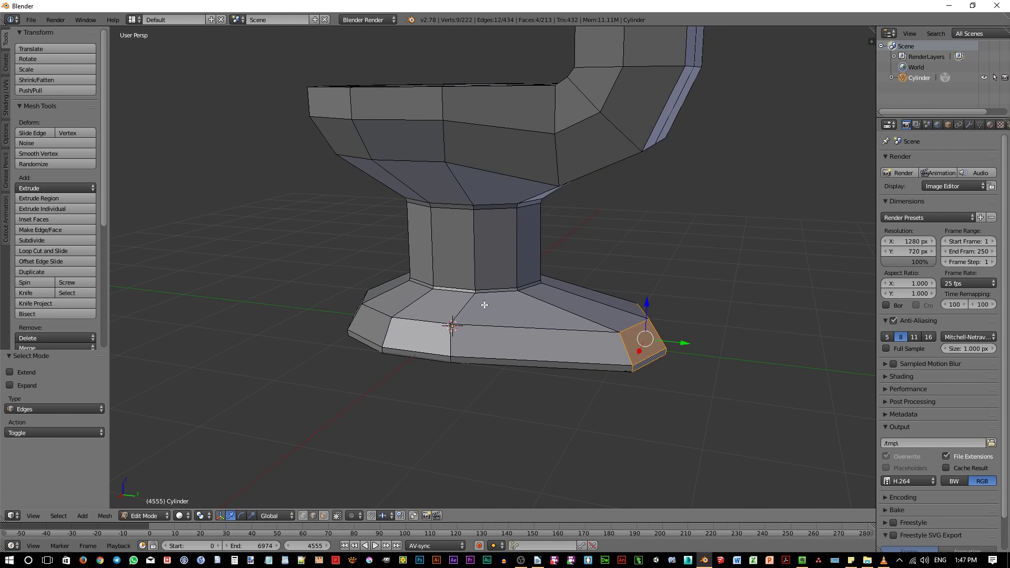
scroll(452, 301, up, 1)
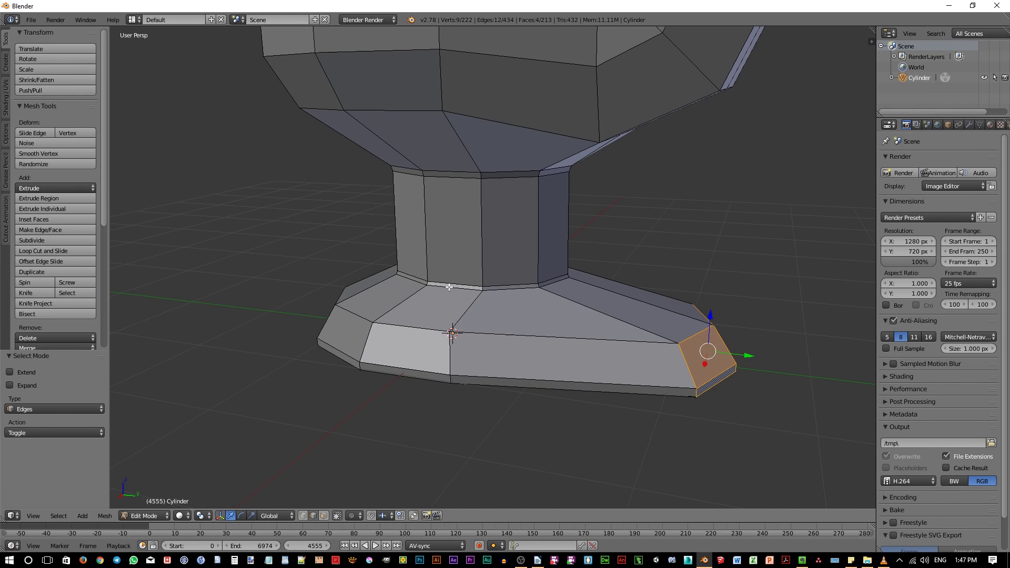
alt+right_click(449, 288)
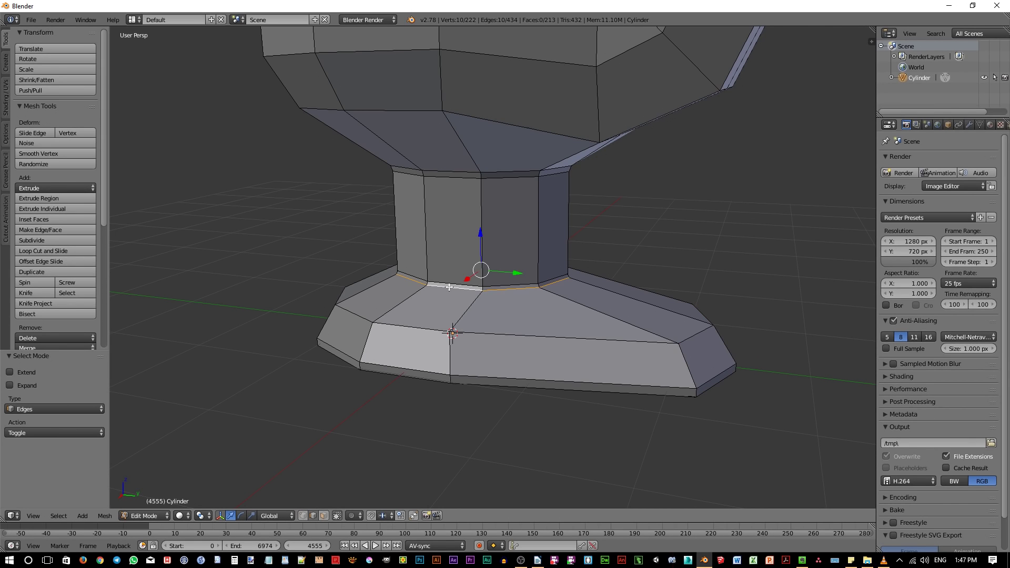
key(ctrl+KP_Add)
middle_drag(450, 287, 484, 253)
key(g)
key(z)
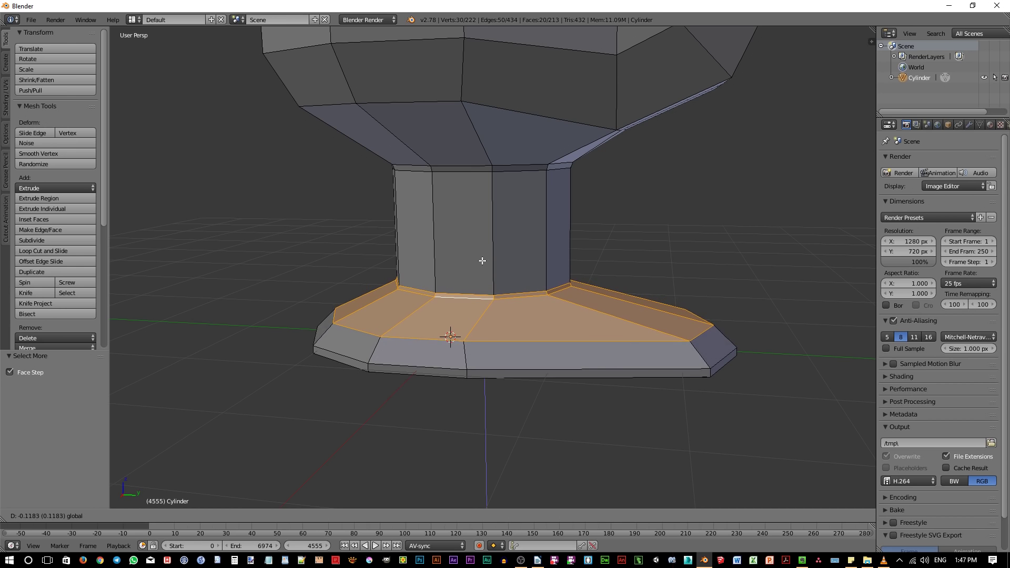
click(481, 263)
scroll(511, 300, down, 2)
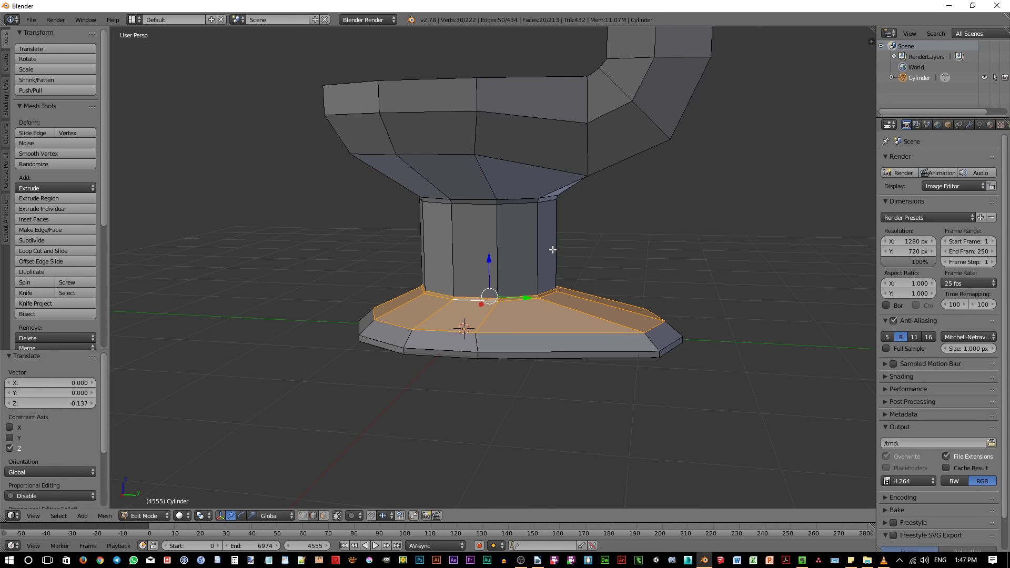
middle_drag(553, 250, 517, 345)
middle_drag(394, 344, 524, 284)
scroll(491, 316, up, 2)
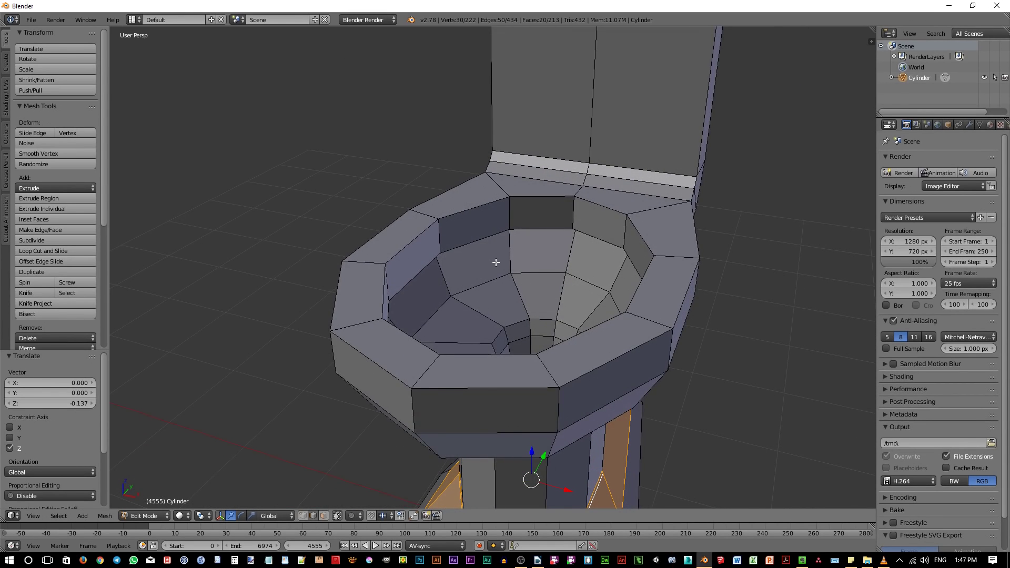
key(a)
middle_drag(491, 267, 480, 266)
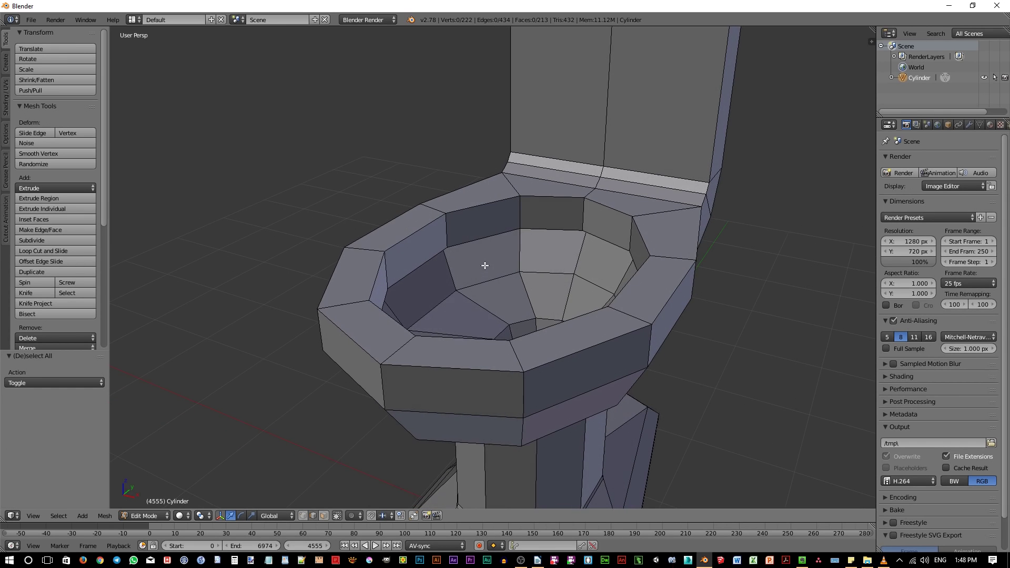
alt+right_click(473, 243)
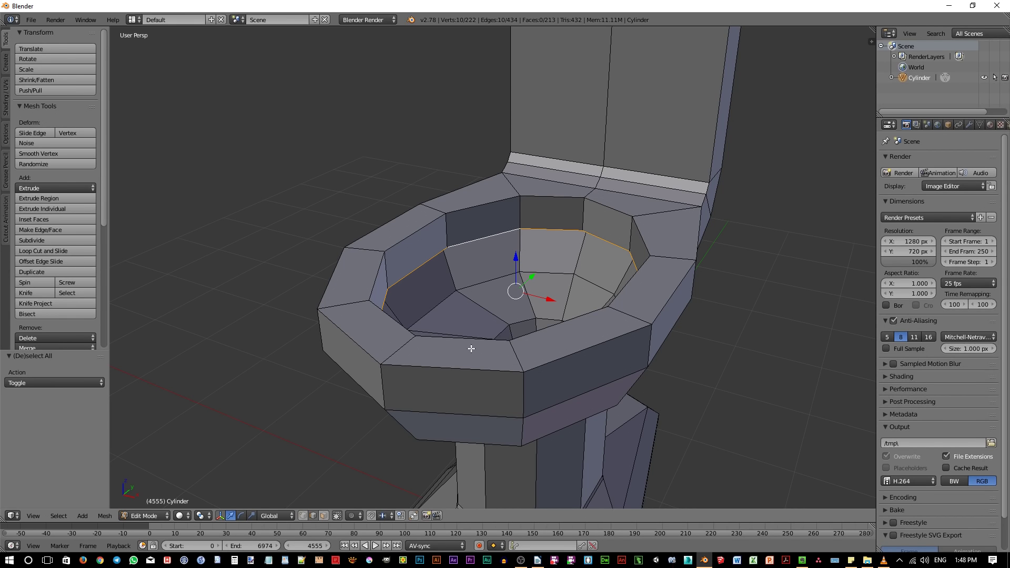
alt+right_click(480, 207)
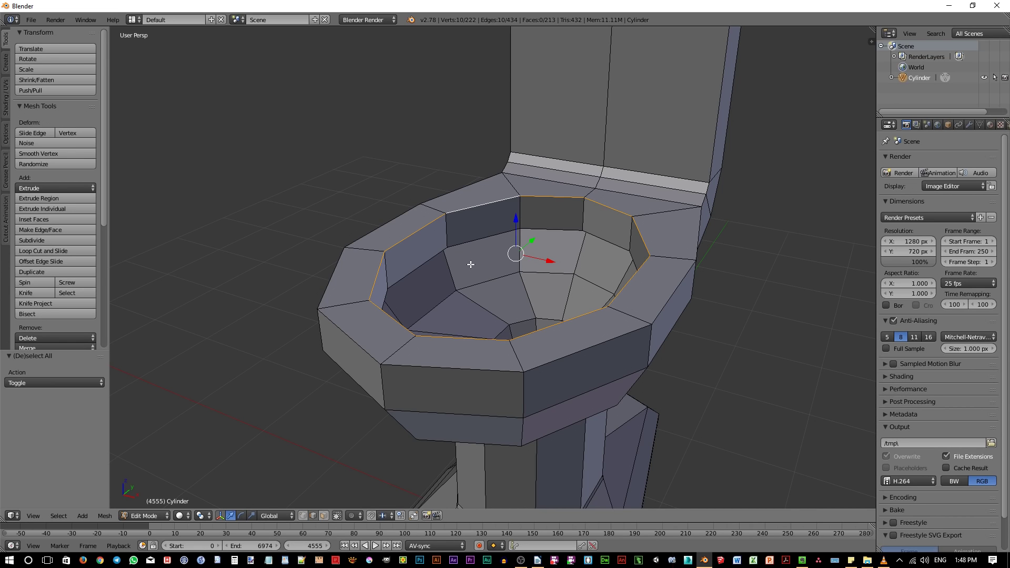
key(a)
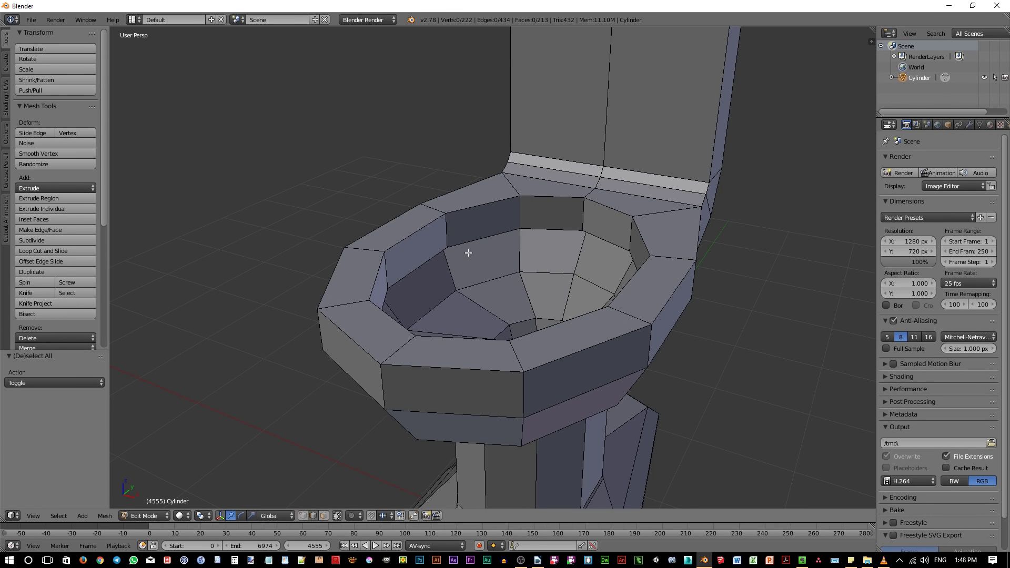
Select the lower and upper edge loops of the bowl's inner rim wall and bevel them with a 0.02 offset and one segment
alt+right_click(468, 242)
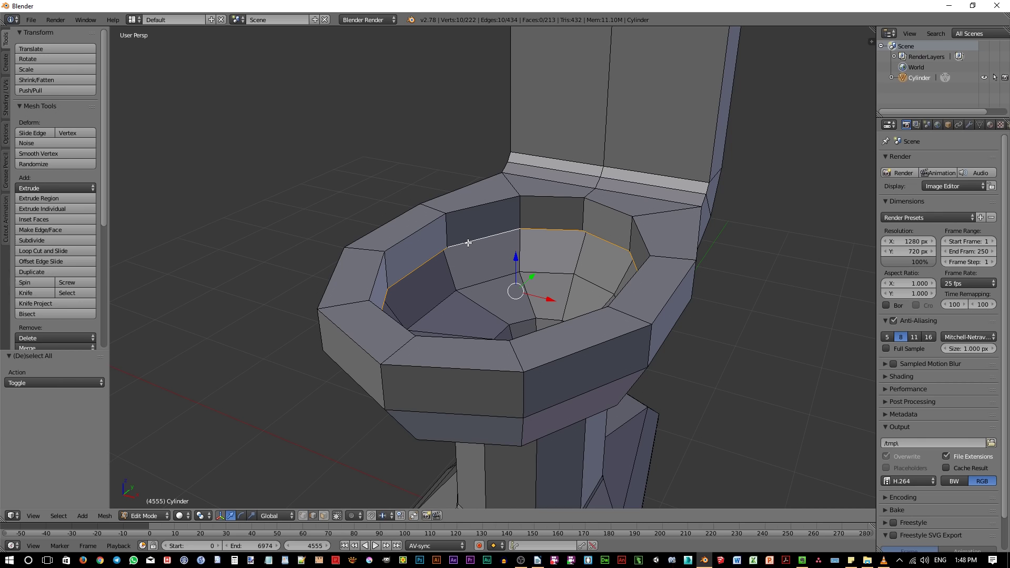
alt+shift+click(467, 208)
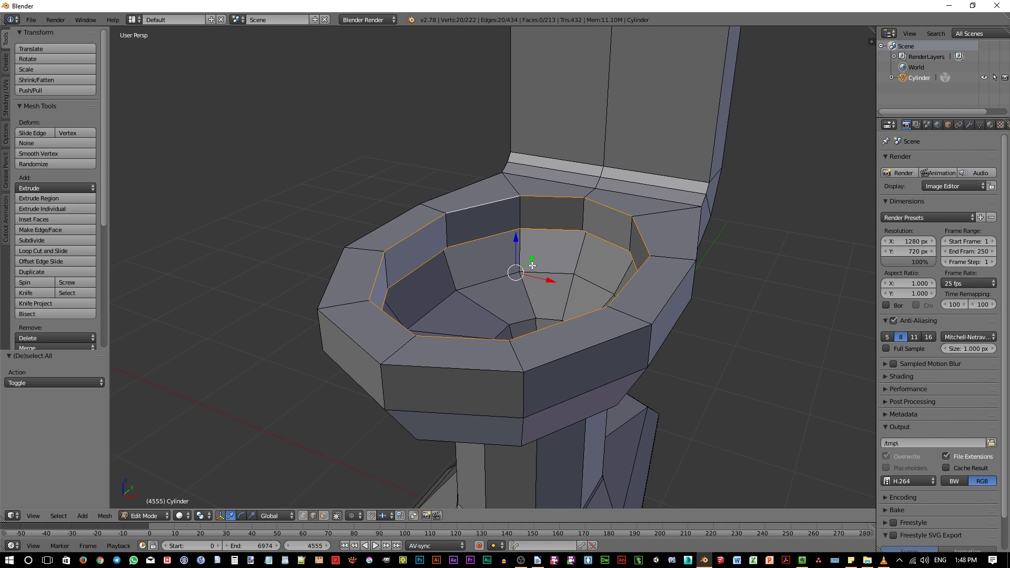
middle_drag(548, 290, 582, 308)
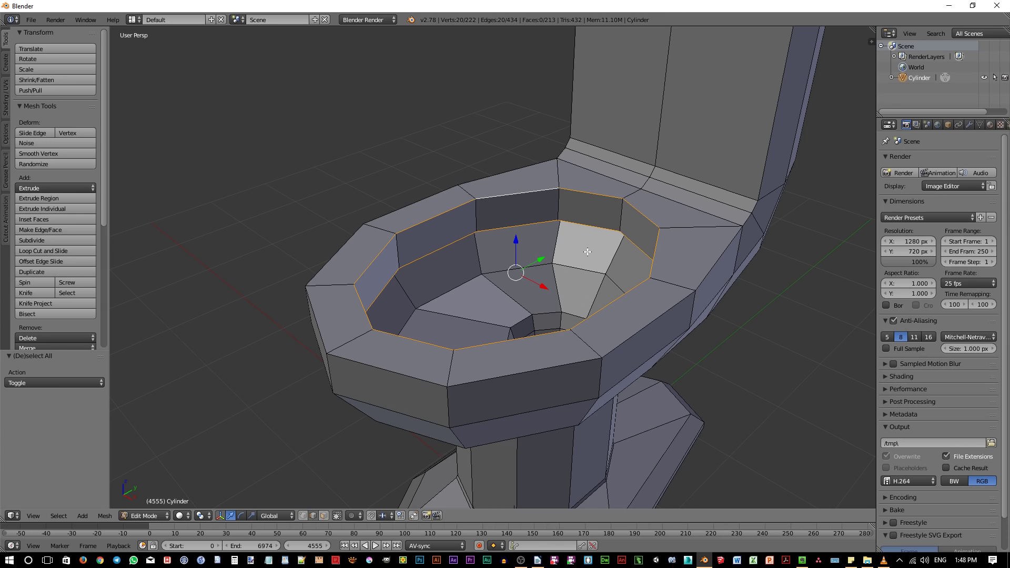
key(ctrl+b)
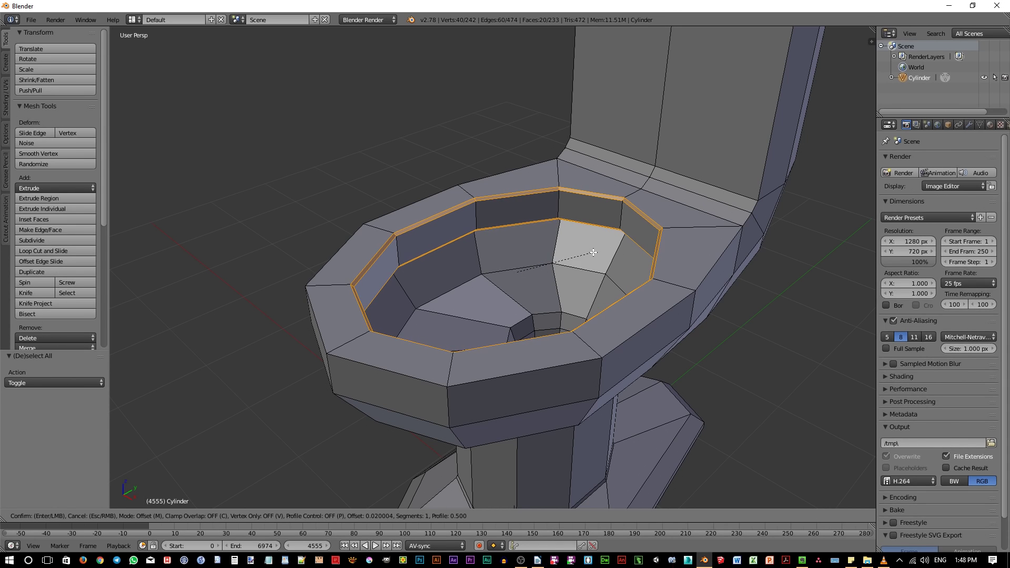
click(593, 253)
middle_drag(633, 325, 626, 300)
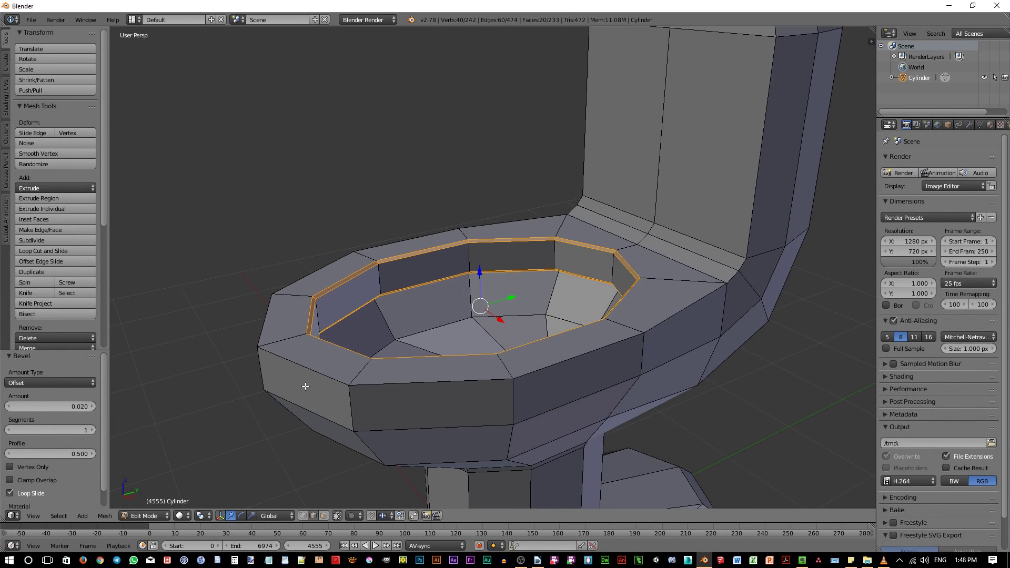
Select the bowl's outer rim edge loop plus the tank's front side and top edges, and bevel them with an offset of about 0.016
alt+right_click(587, 353)
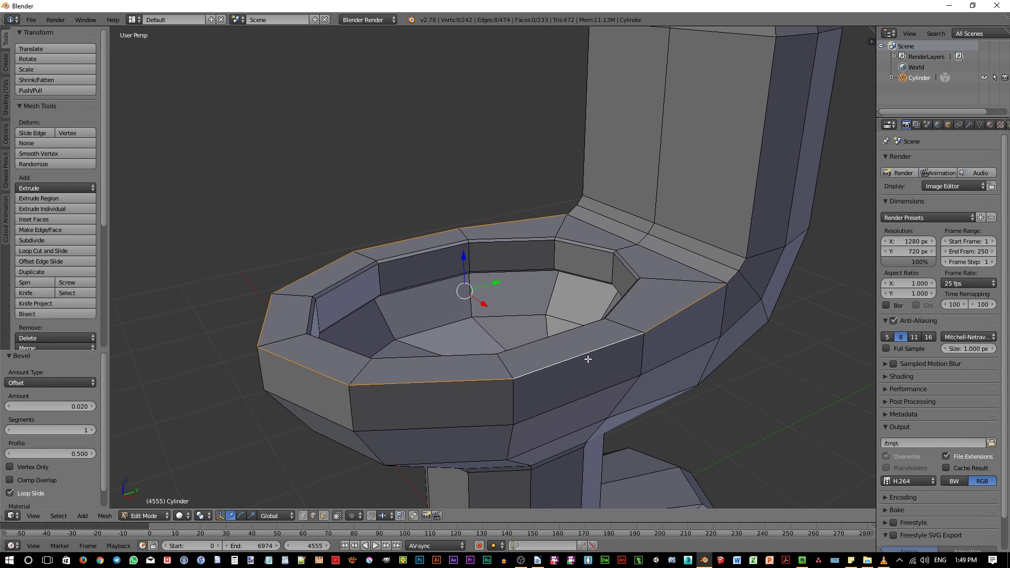
middle_drag(586, 354, 609, 359)
scroll(608, 359, down, 3)
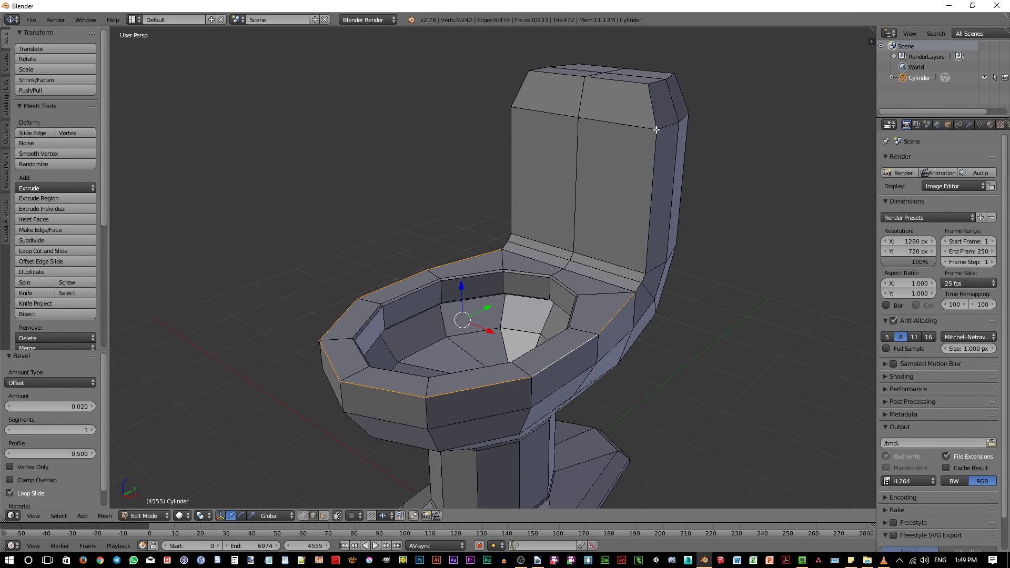
middle_drag(639, 330, 666, 323)
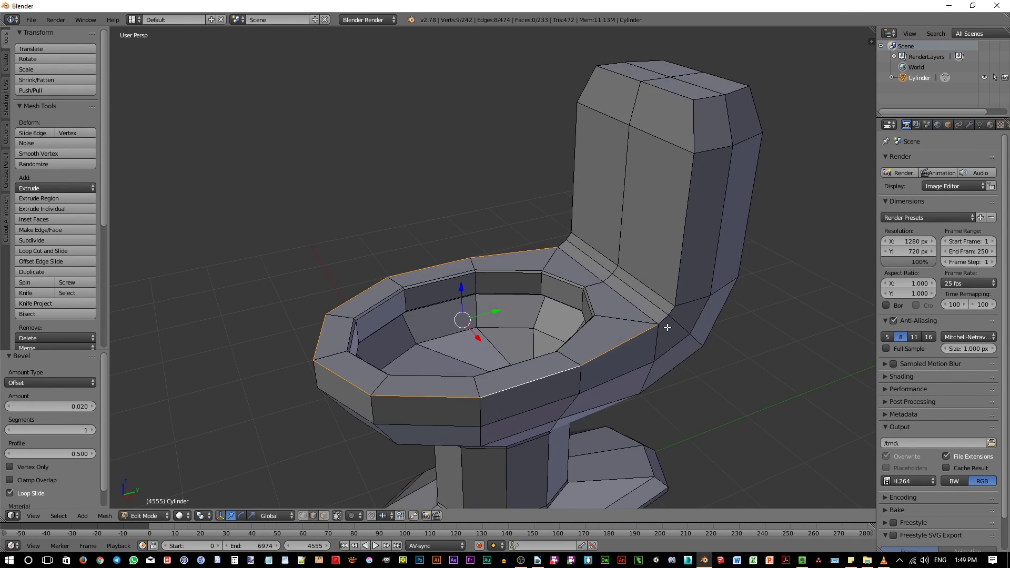
scroll(663, 330, up, 3)
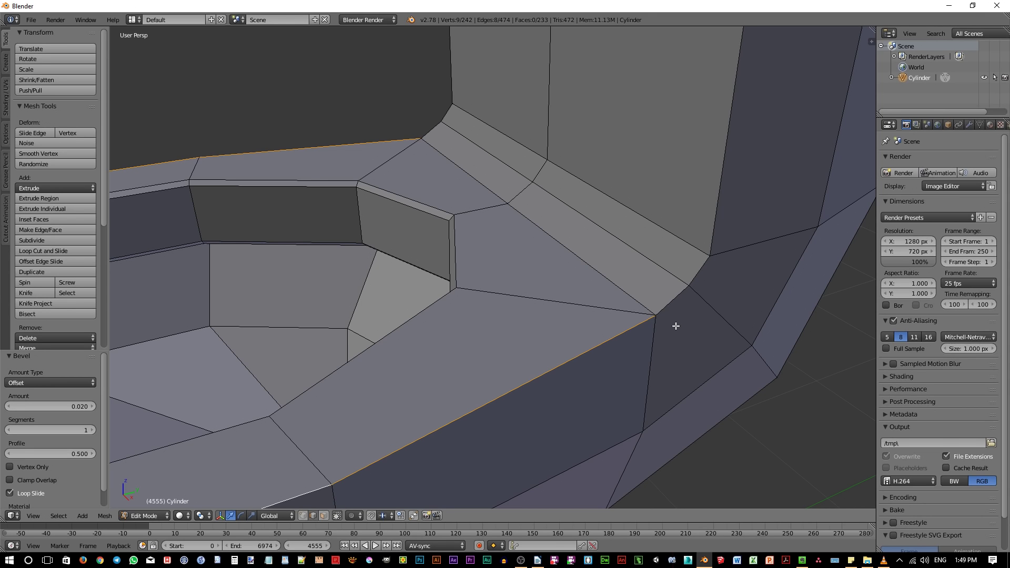
scroll(675, 326, down, 8)
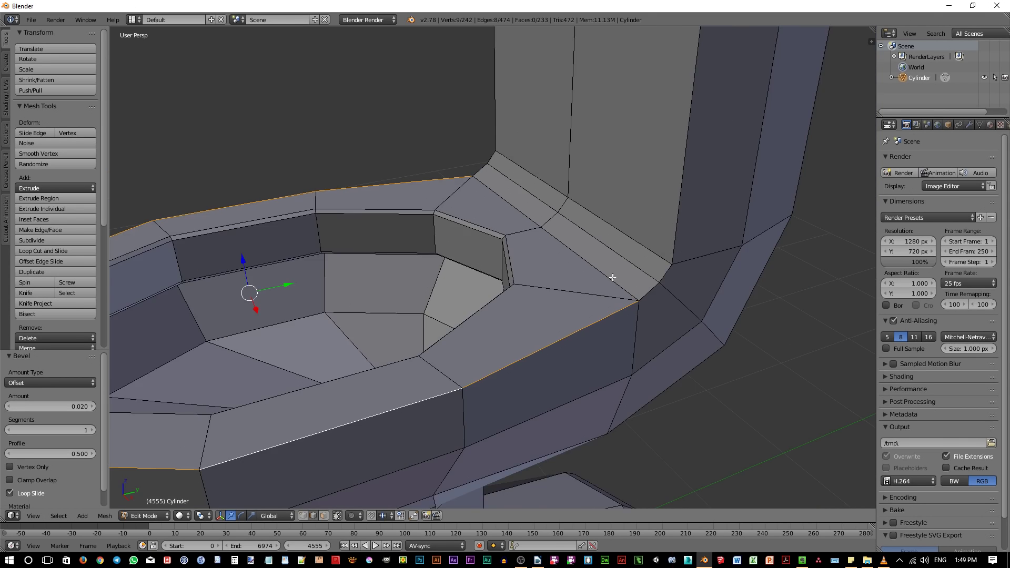
middle_drag(588, 233, 635, 282)
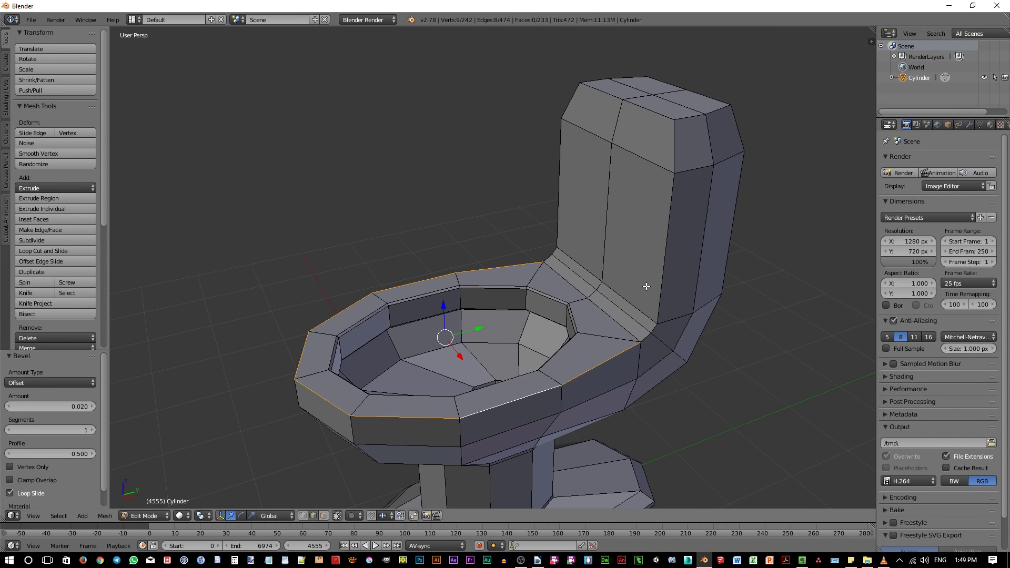
alt+shift+right_click(664, 260)
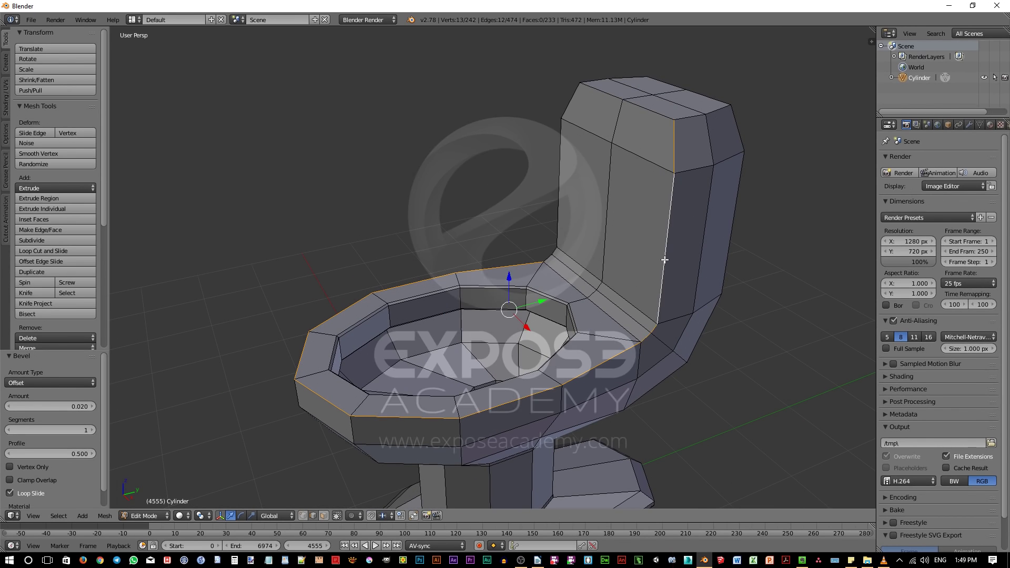
alt+shift+right_click(557, 201)
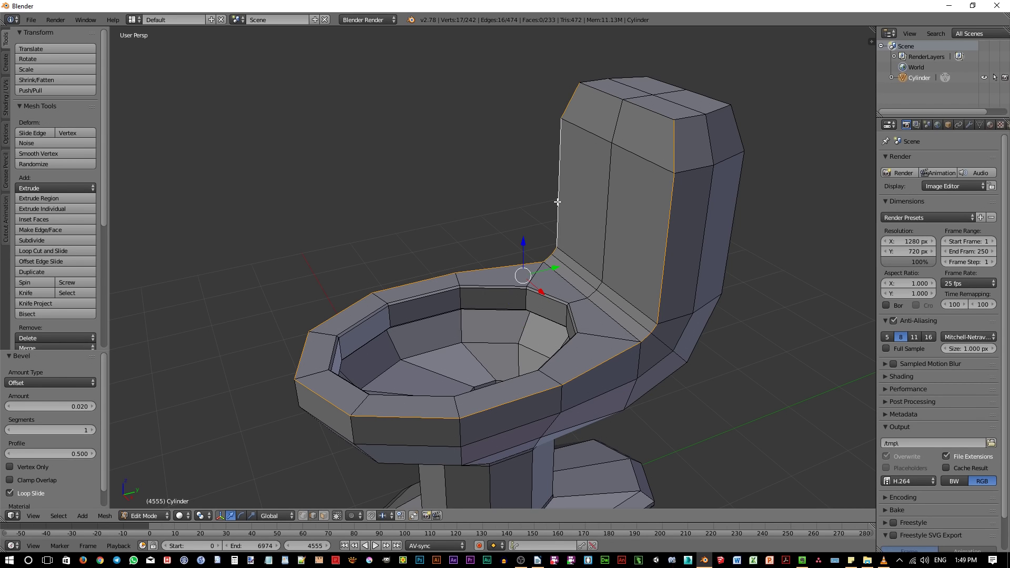
shift+right_click(658, 114)
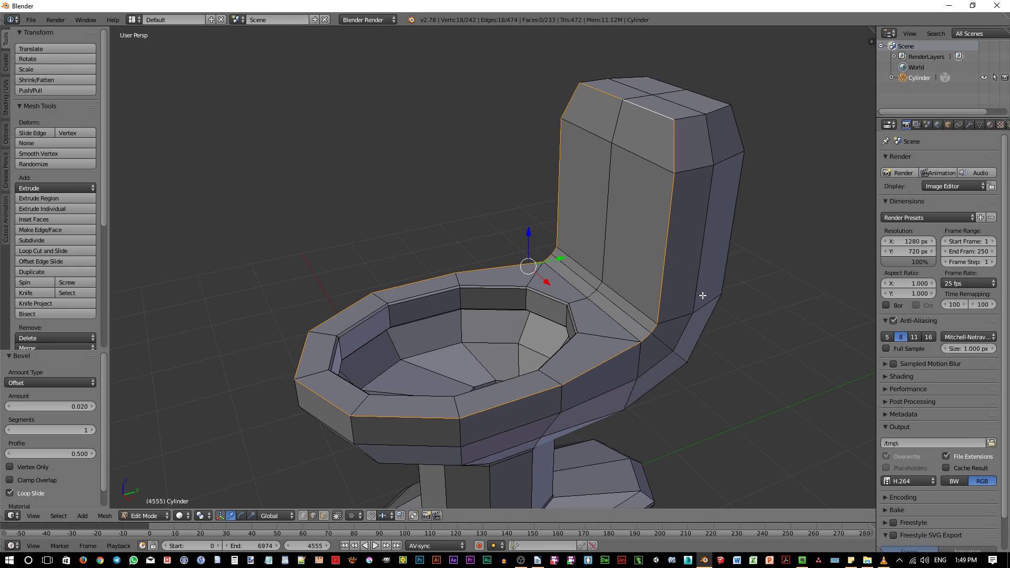
key(ctrl+b)
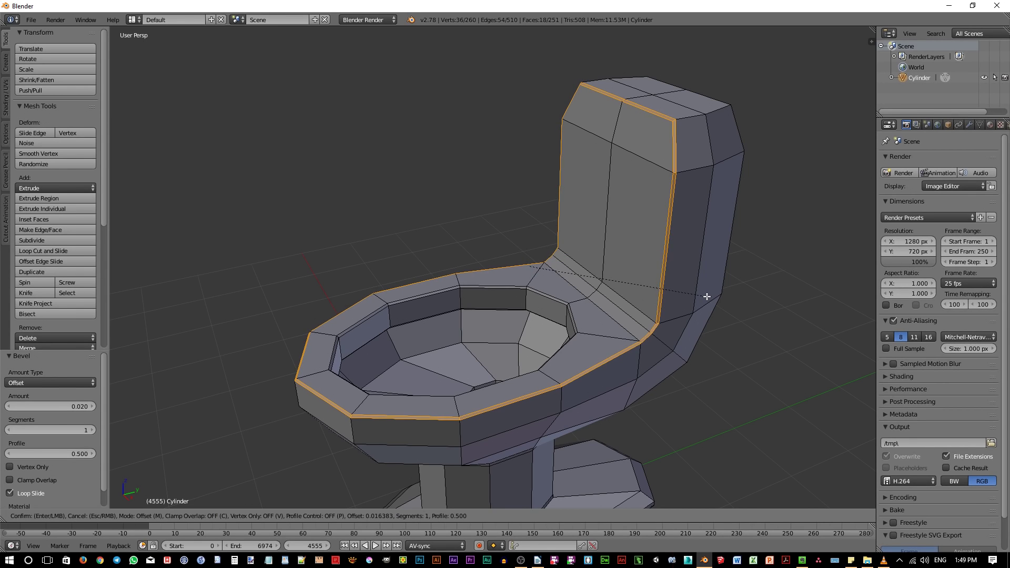
click(707, 297)
Select the six connected edges around the front of the bowl's lower contour and move them about 0.154 forward along negative Y
middle_drag(658, 357, 605, 309)
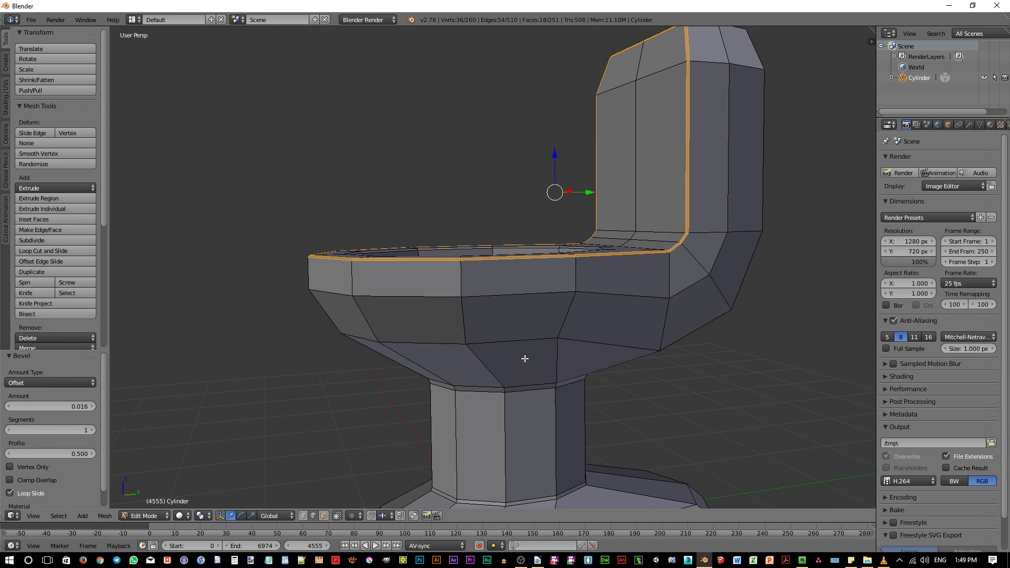
right_click(504, 343)
middle_drag(398, 363, 480, 366)
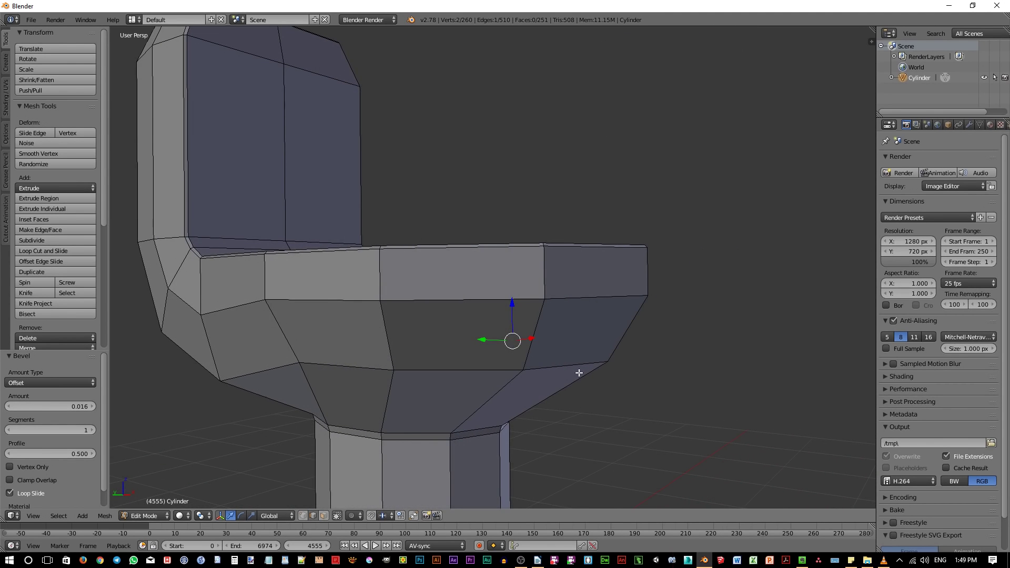
middle_drag(579, 371, 440, 381)
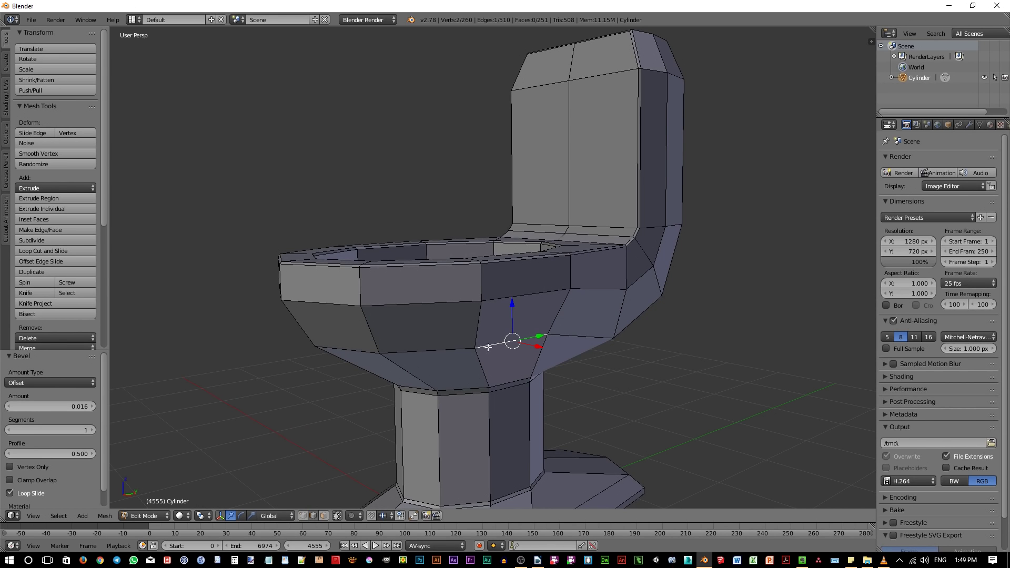
middle_drag(331, 371, 483, 365)
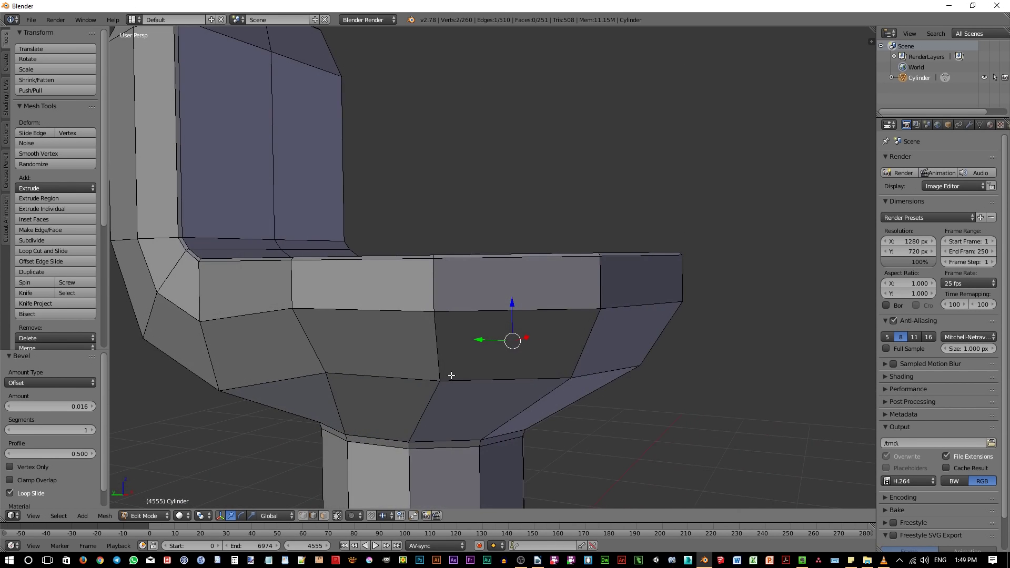
ctrl+click(393, 378)
middle_drag(399, 378, 575, 384)
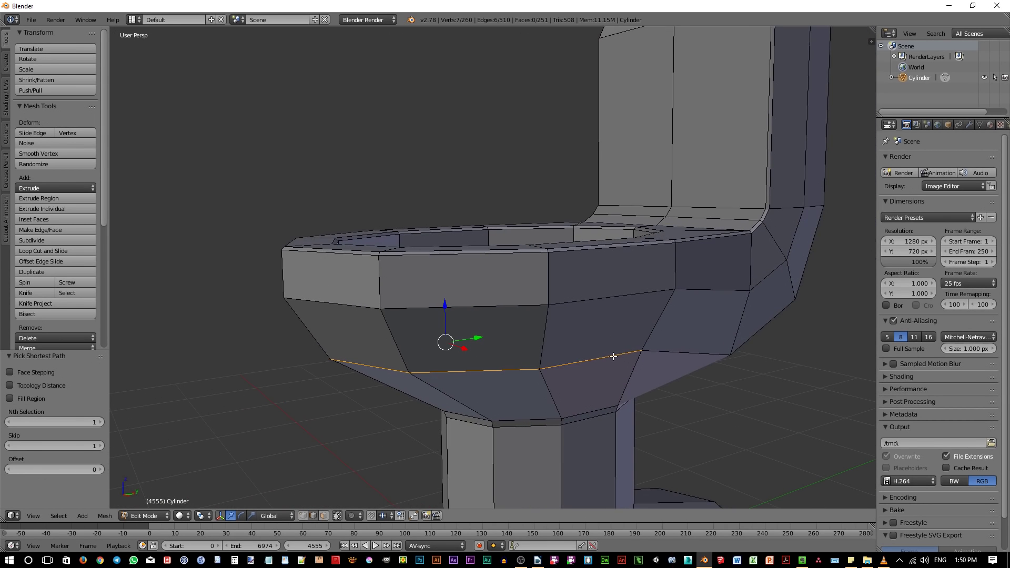
mouse_move(320, 373)
middle_down()
mouse_move(342, 374)
mouse_move(334, 372)
middle_up()
middle_drag(564, 361, 436, 350)
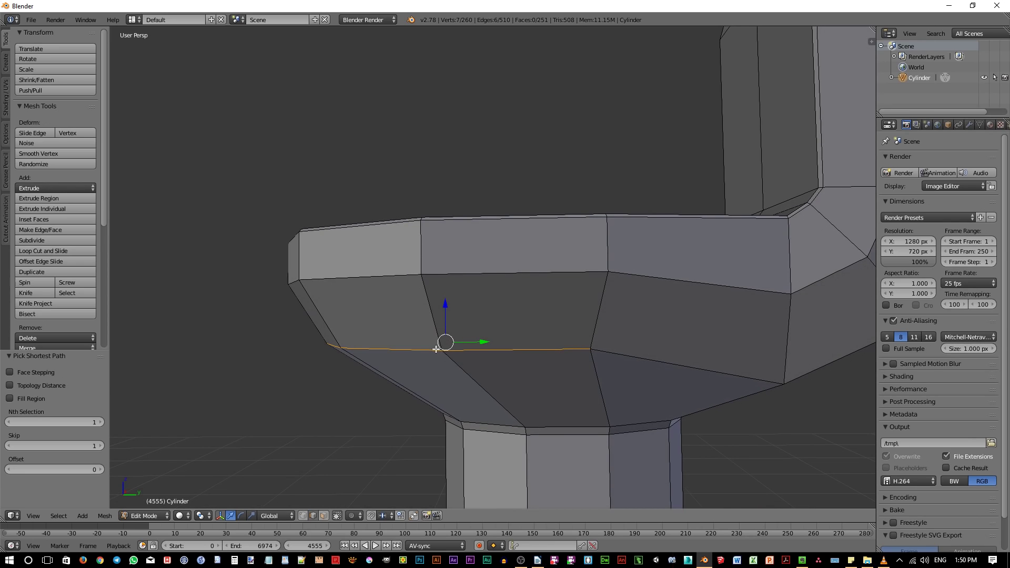
mouse_move(444, 317)
mouse_down()
mouse_move(449, 301)
mouse_move(476, 327)
mouse_move(458, 329)
mouse_up()
Scale the selected front lower bowl edges to about 1.154 along X
middle_drag(458, 329, 494, 361)
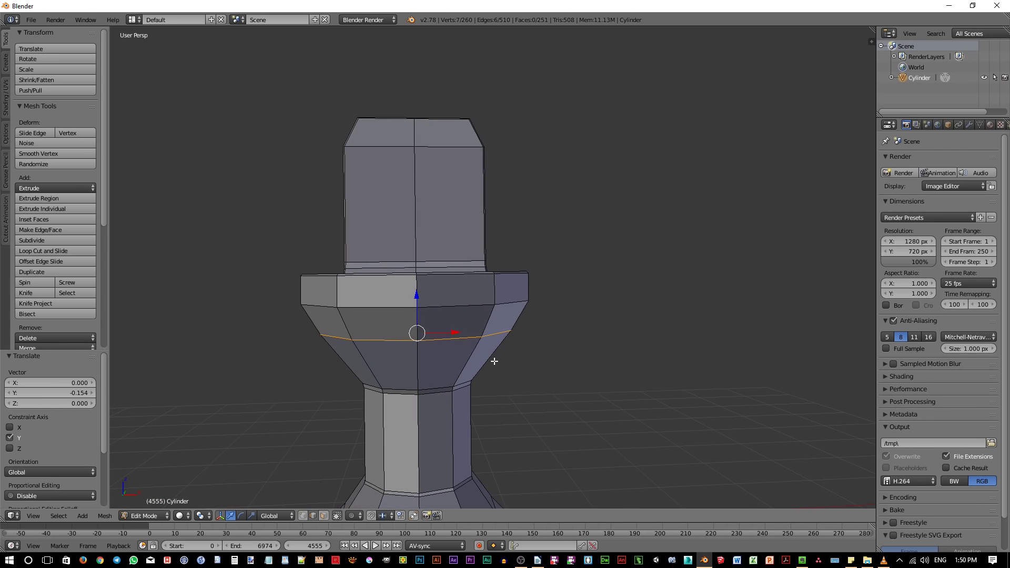
key(s)
key(x)
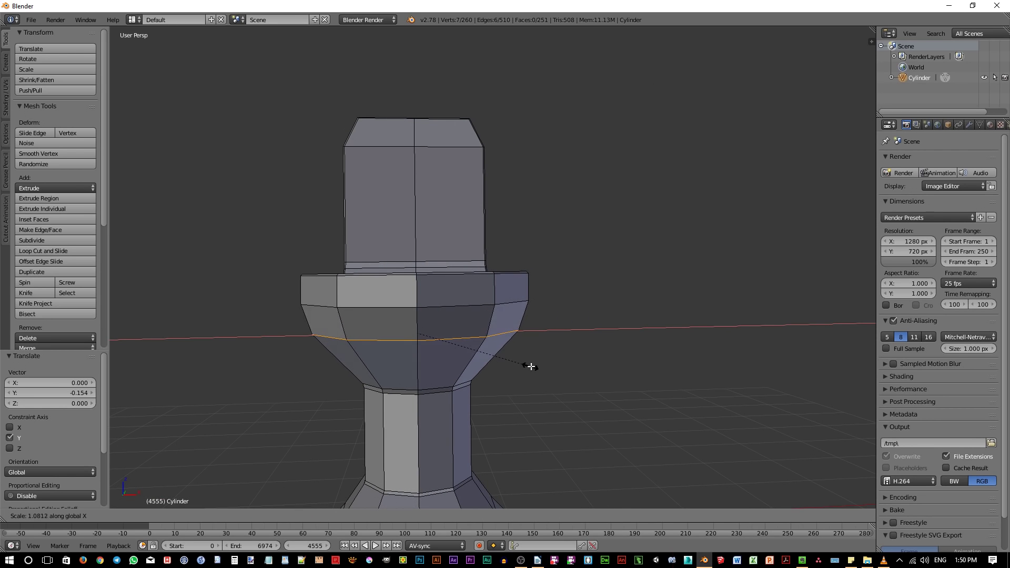
click(539, 365)
Select the two rear edges under the bowl, lower them about 0.175 along Z and move them about 0.092 backward along Y
middle_drag(627, 371, 516, 364)
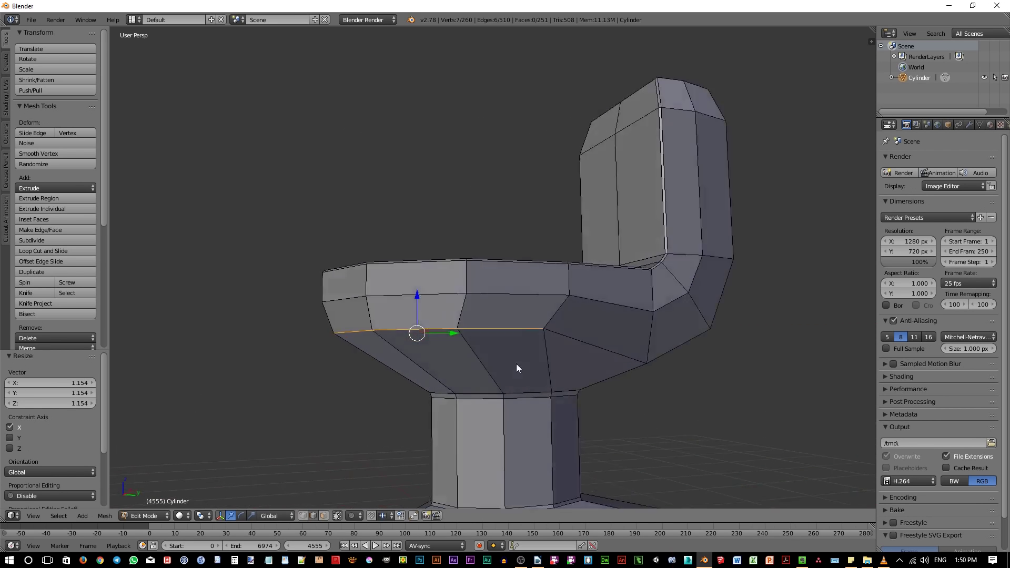
scroll(473, 360, up, 4)
alt+right_click(617, 346)
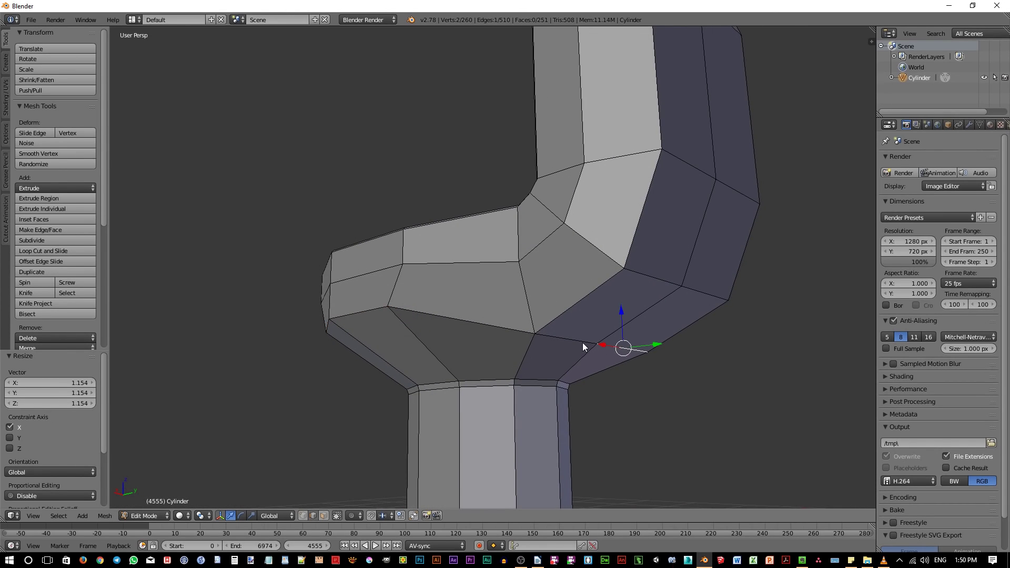
middle_drag(563, 364, 599, 372)
key(g)
key(z)
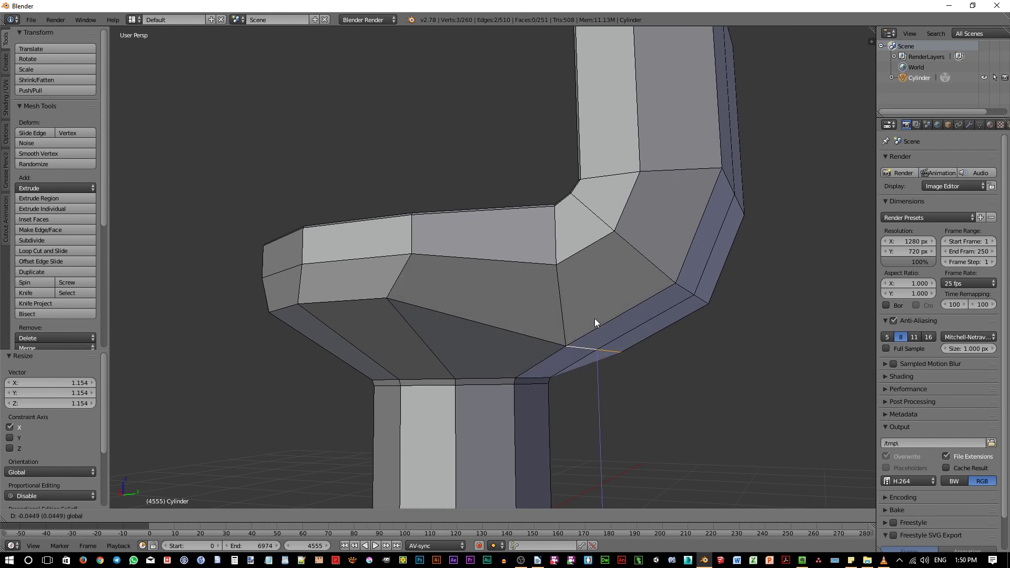
click(600, 352)
key(g)
key(y)
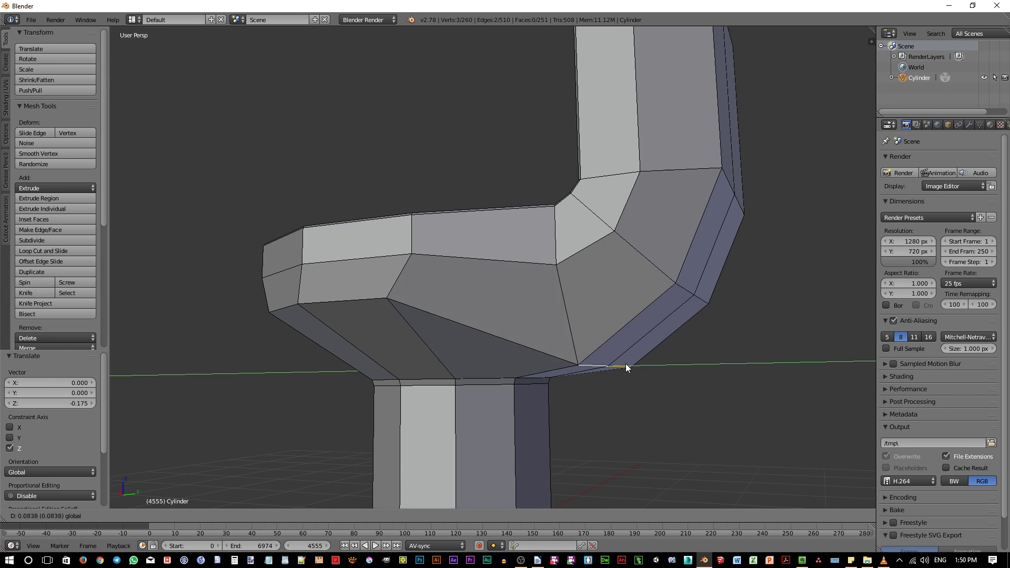
click(506, 367)
Select both edge loops where the pedestal meets the bowl and lower them about 0.108 along Z
scroll(506, 367, down, 2)
middle_drag(506, 368, 531, 364)
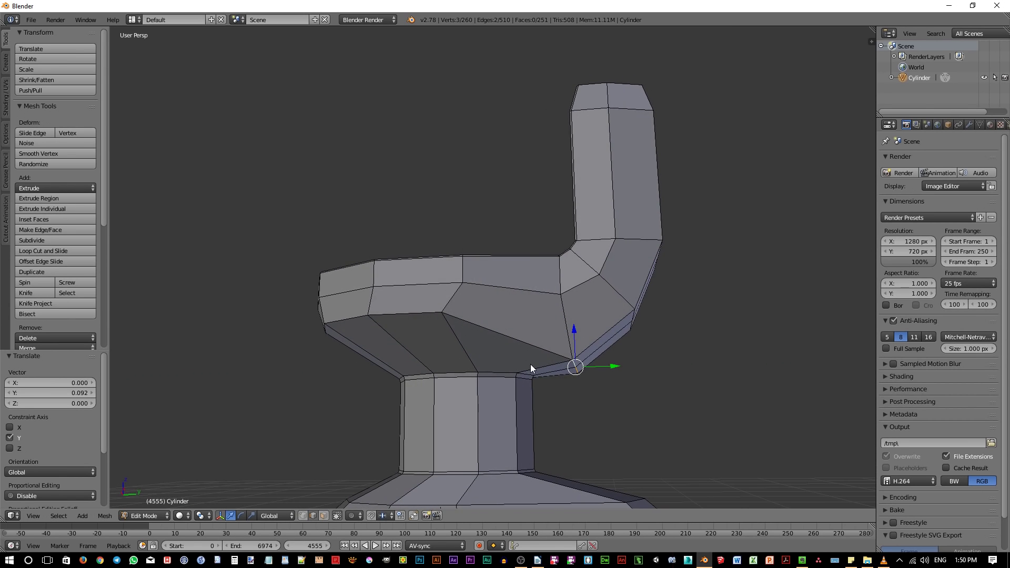
scroll(472, 387, up, 2)
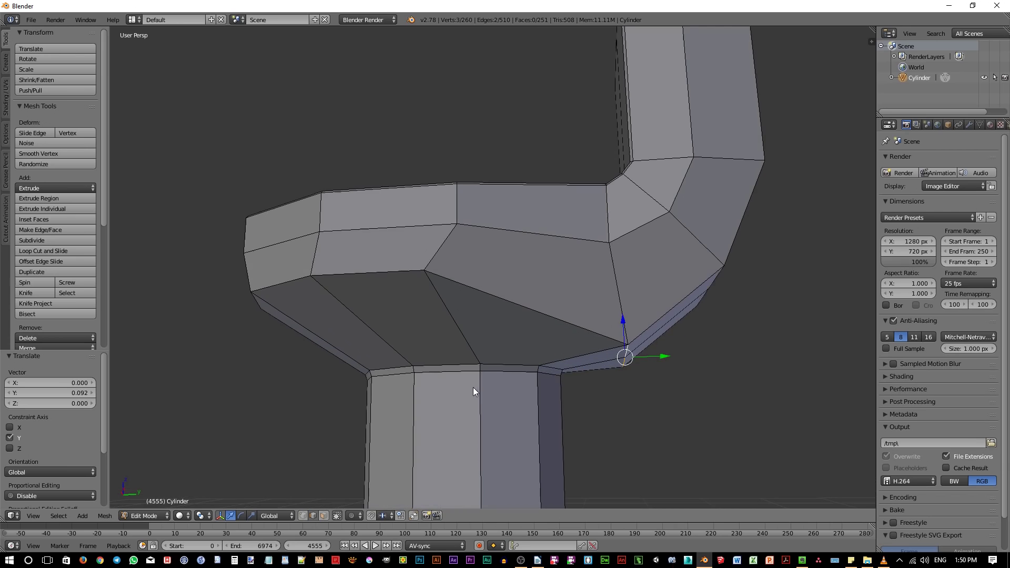
right_click(450, 370)
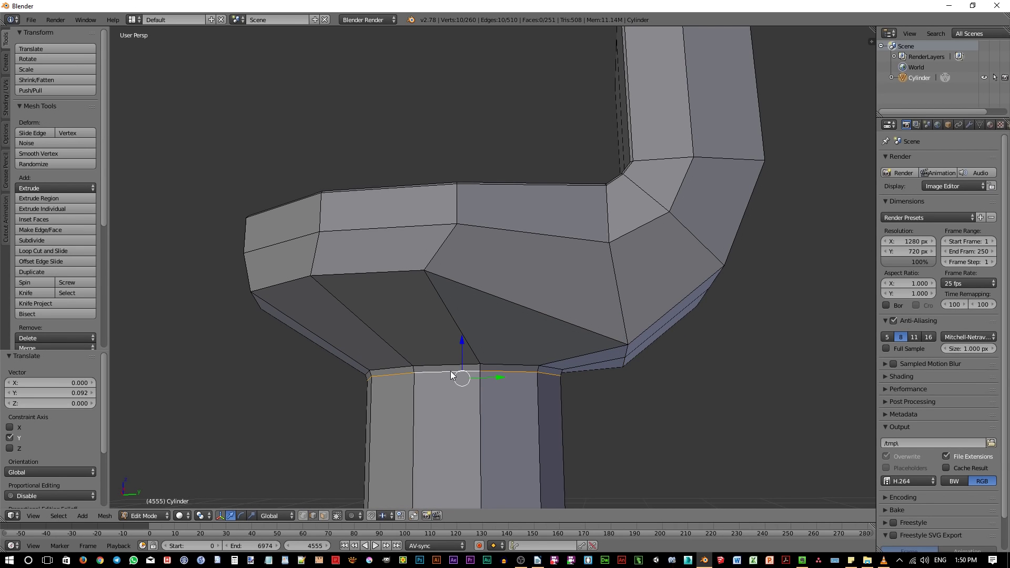
alt+right_click(447, 364)
key(g)
key(z)
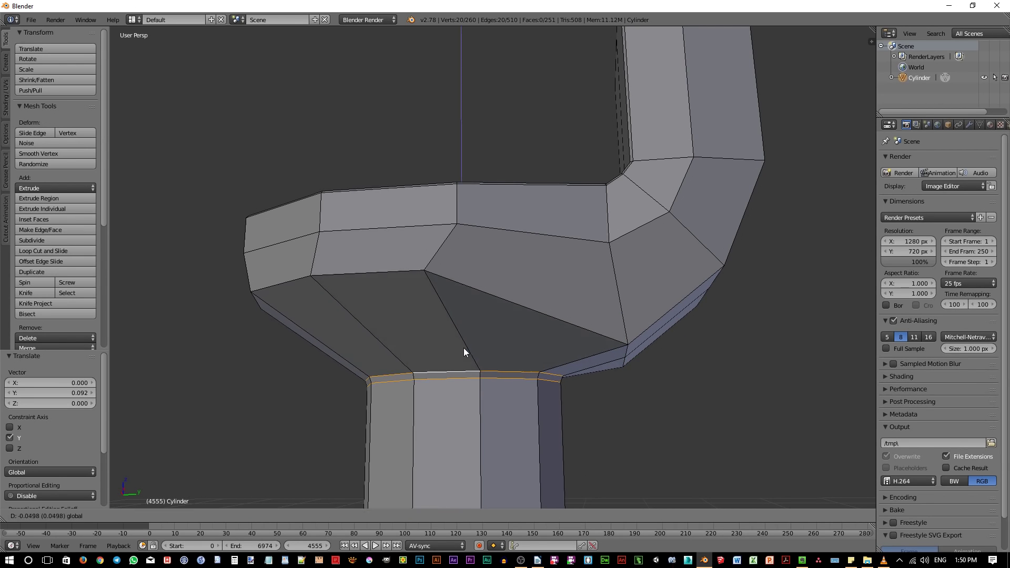
click(463, 353)
Select the bowl's lower edge loop plus the rear side and top edges of the tank, and bevel them with an offset of about 0.021
scroll(521, 313, down, 3)
middle_drag(544, 299, 573, 340)
scroll(490, 338, up, 2)
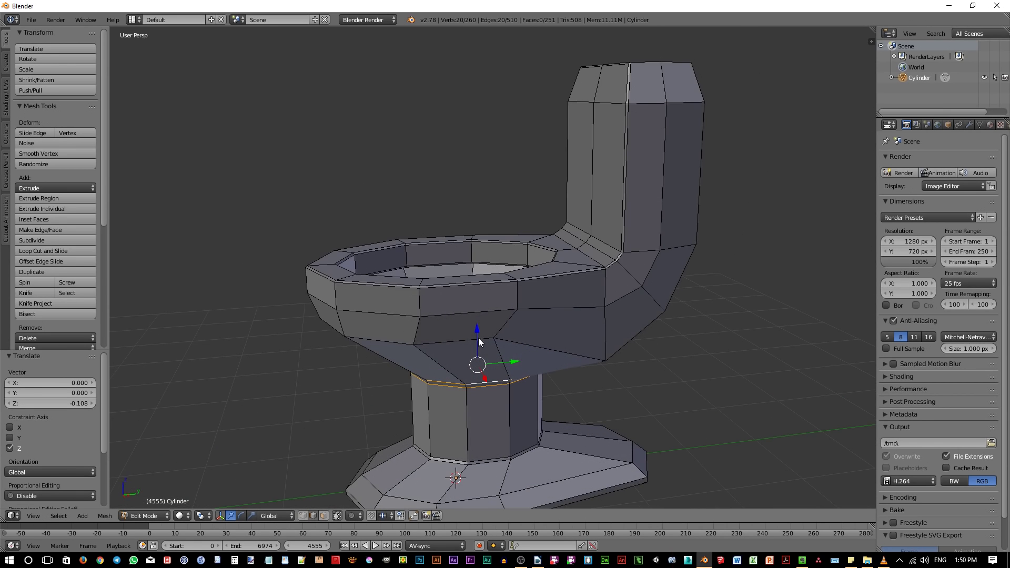
alt+right_click(453, 340)
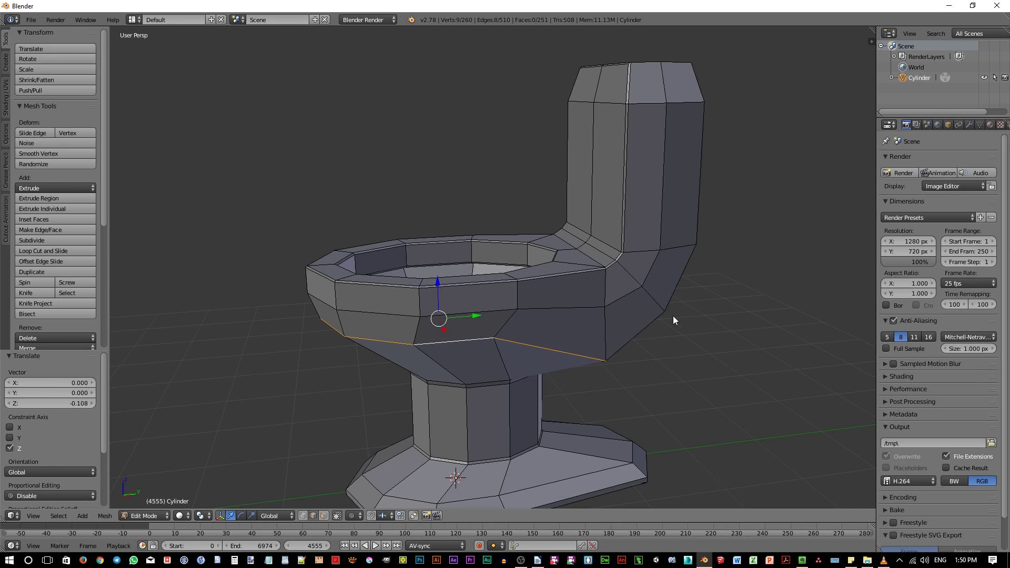
alt+right_click(673, 293)
middle_drag(727, 315, 529, 327)
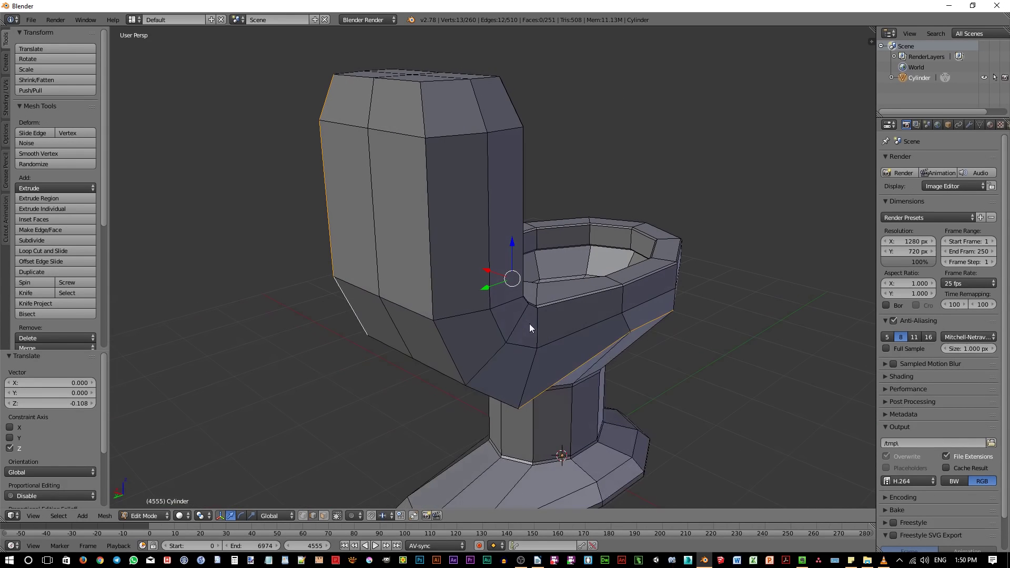
alt+shift+right_click(430, 306)
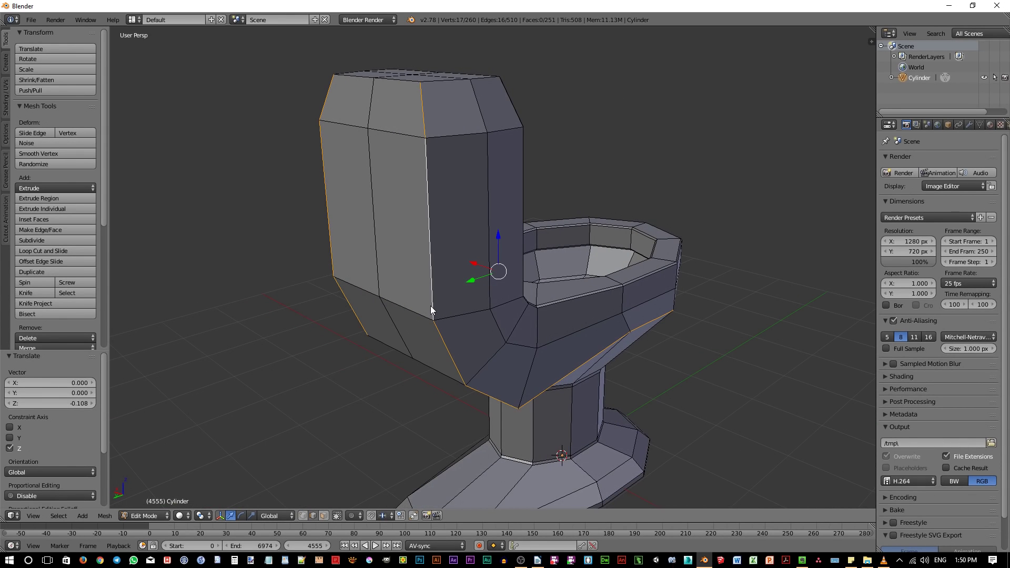
shift+right_click(397, 81)
key(ctrl+b)
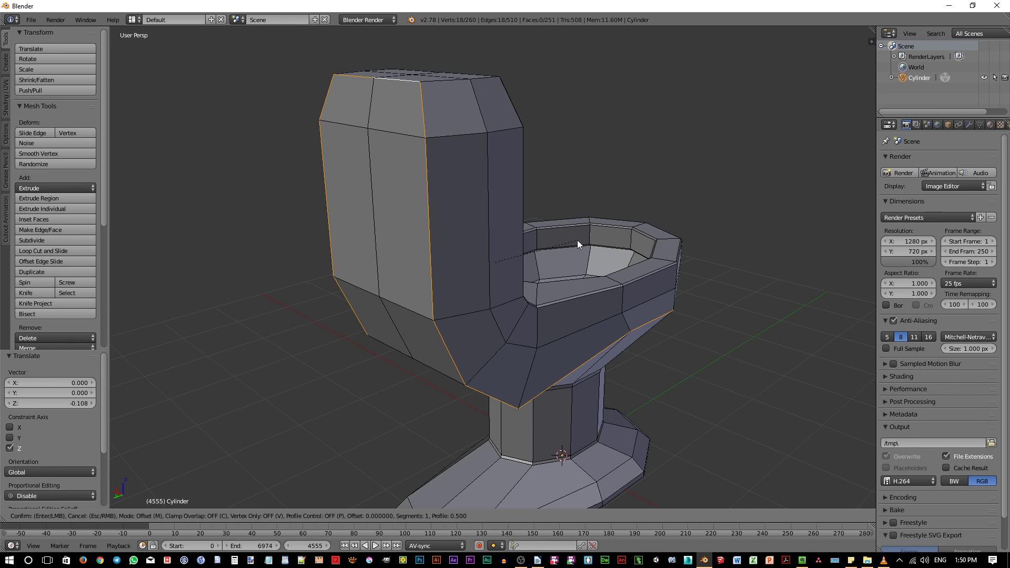
click(584, 247)
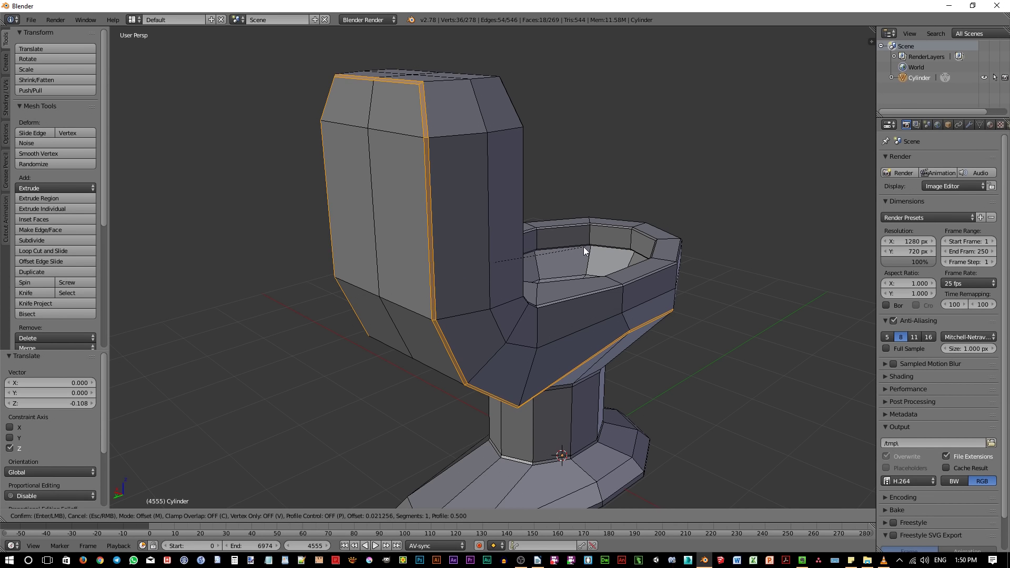
In Object Mode, add a Subdivision Surface modifier with 2 view subdivisions to the toilet and apply smooth shading
middle_drag(612, 285, 605, 360)
key(Tab)
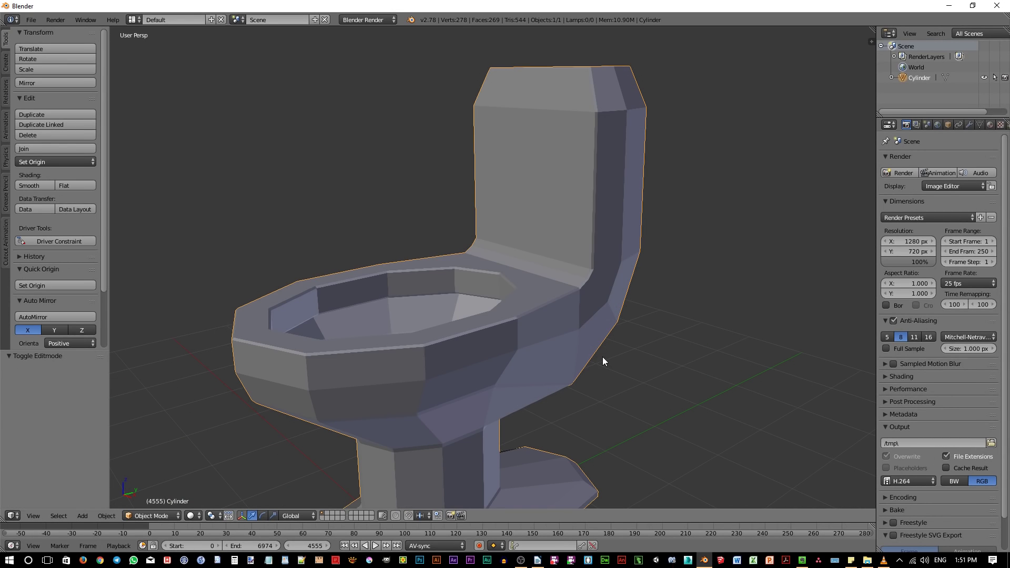
click(968, 125)
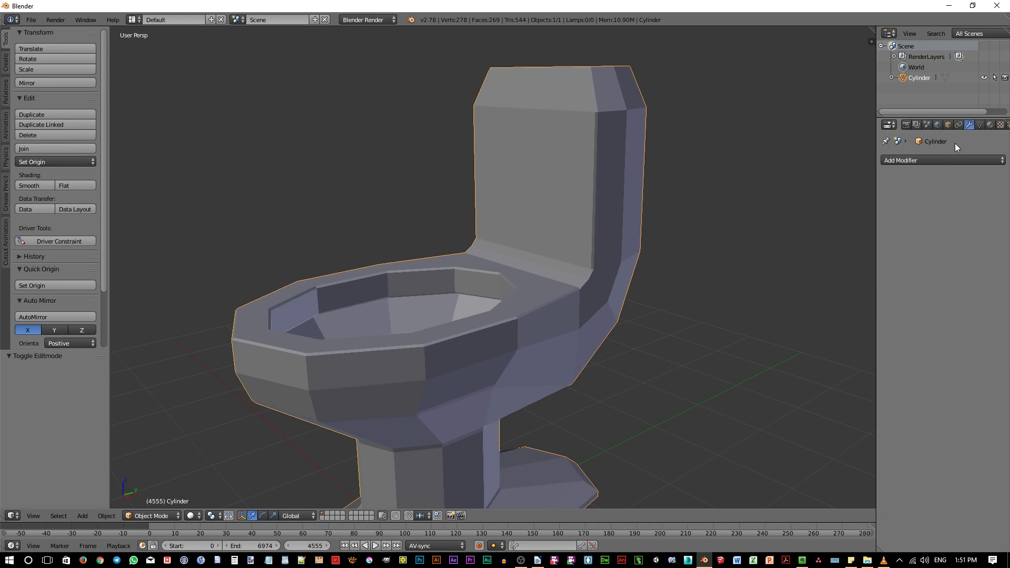
click(946, 158)
click(823, 334)
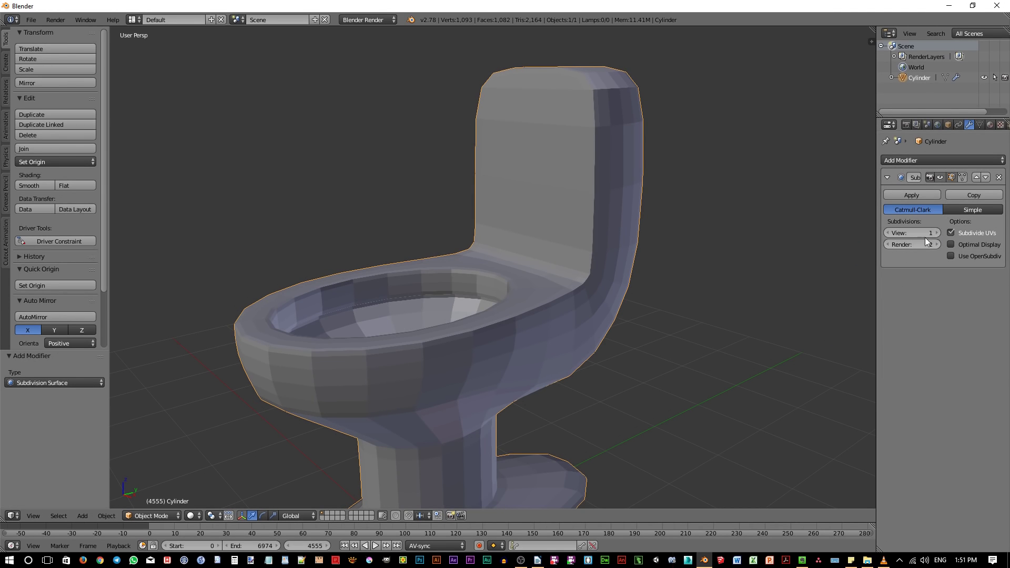
click(938, 233)
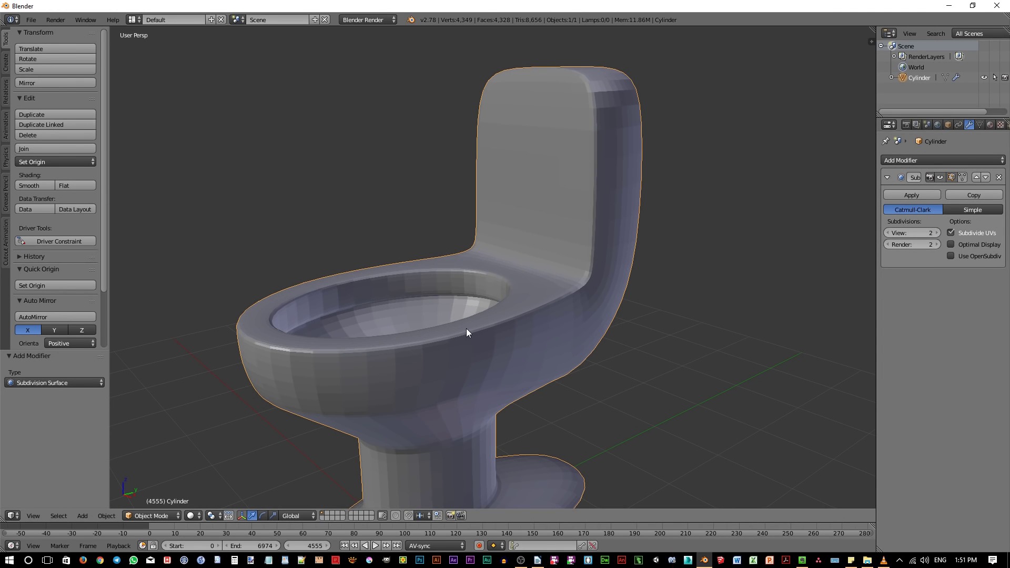
click(36, 186)
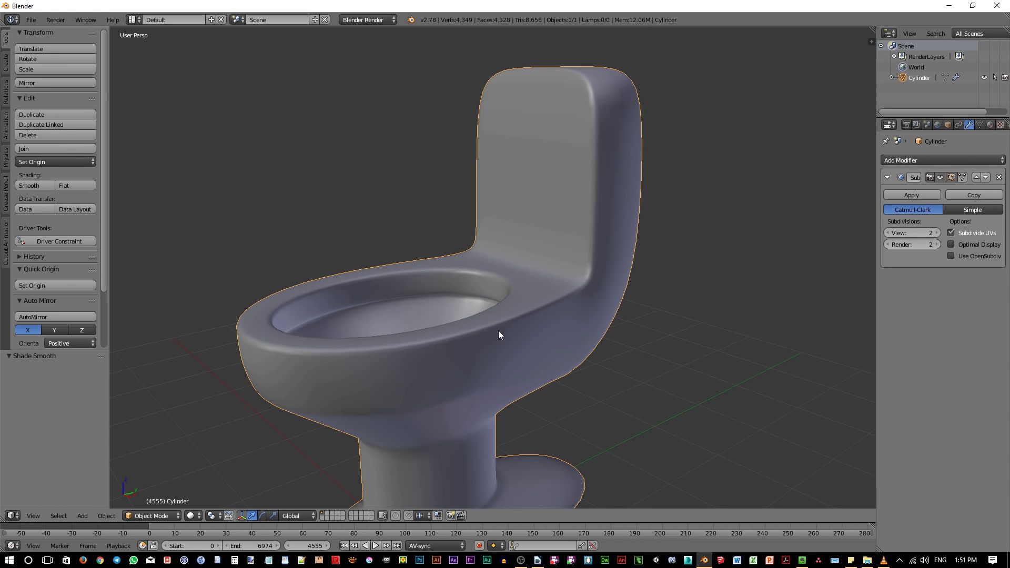
middle_drag(498, 332, 442, 341)
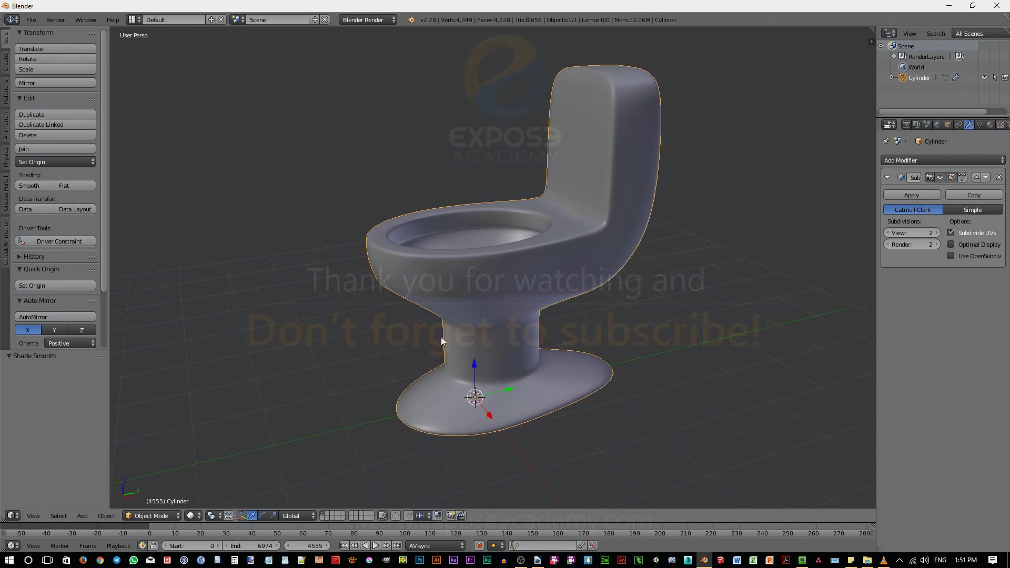